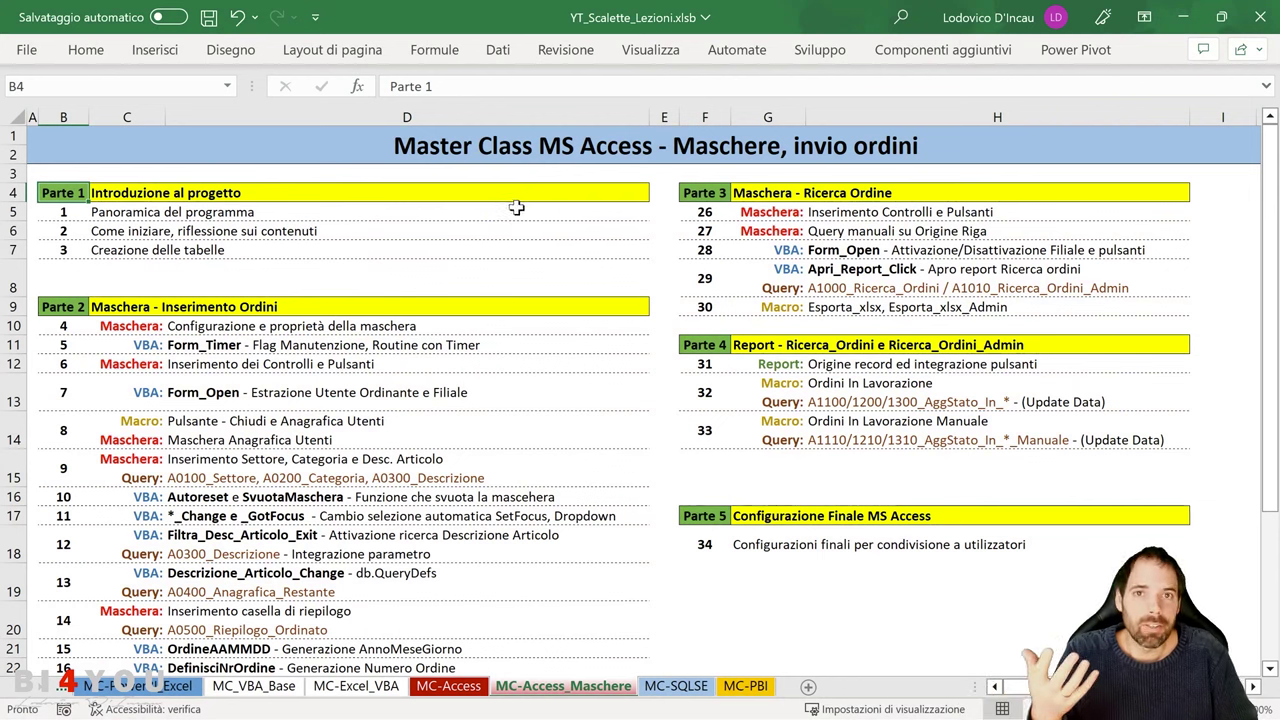
- Review the MC-Access_Maschere outline's lessons 4, 5, 8, 12 and 22, ending on the Parte 1 heading
{"action": "left_click", "coordinate": [145, 328]}
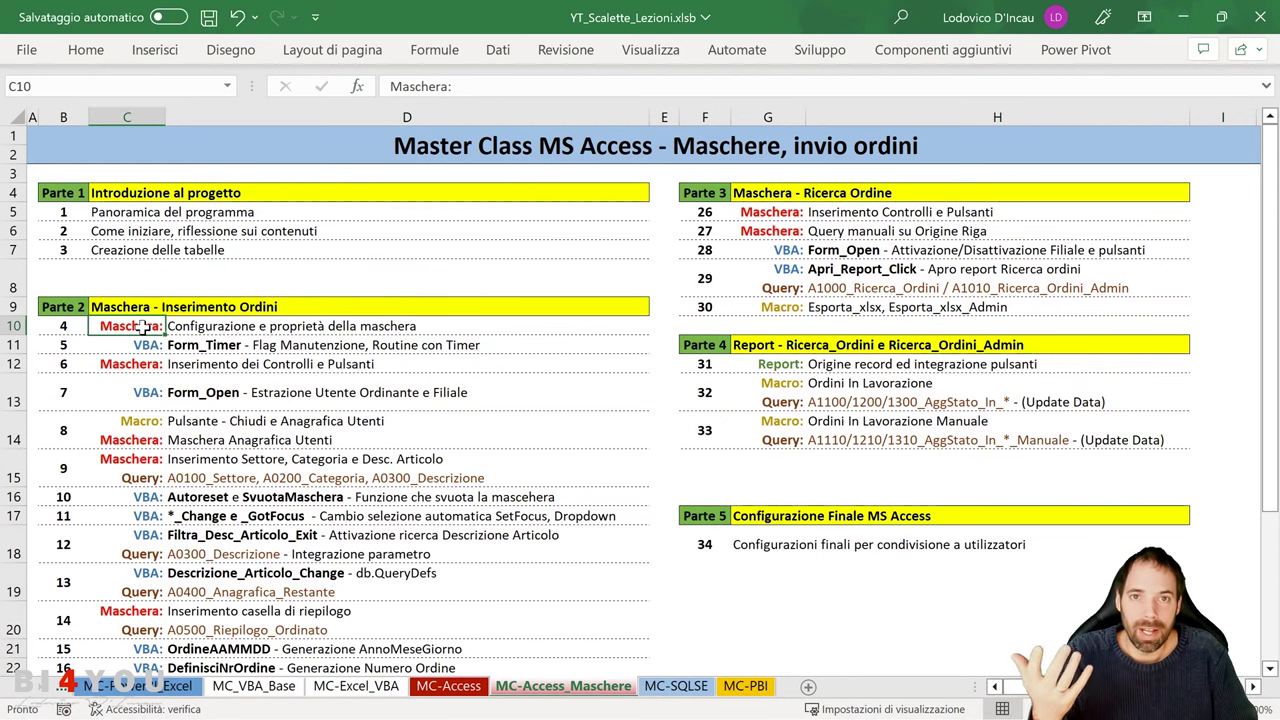
{"action": "left_click", "coordinate": [146, 345]}
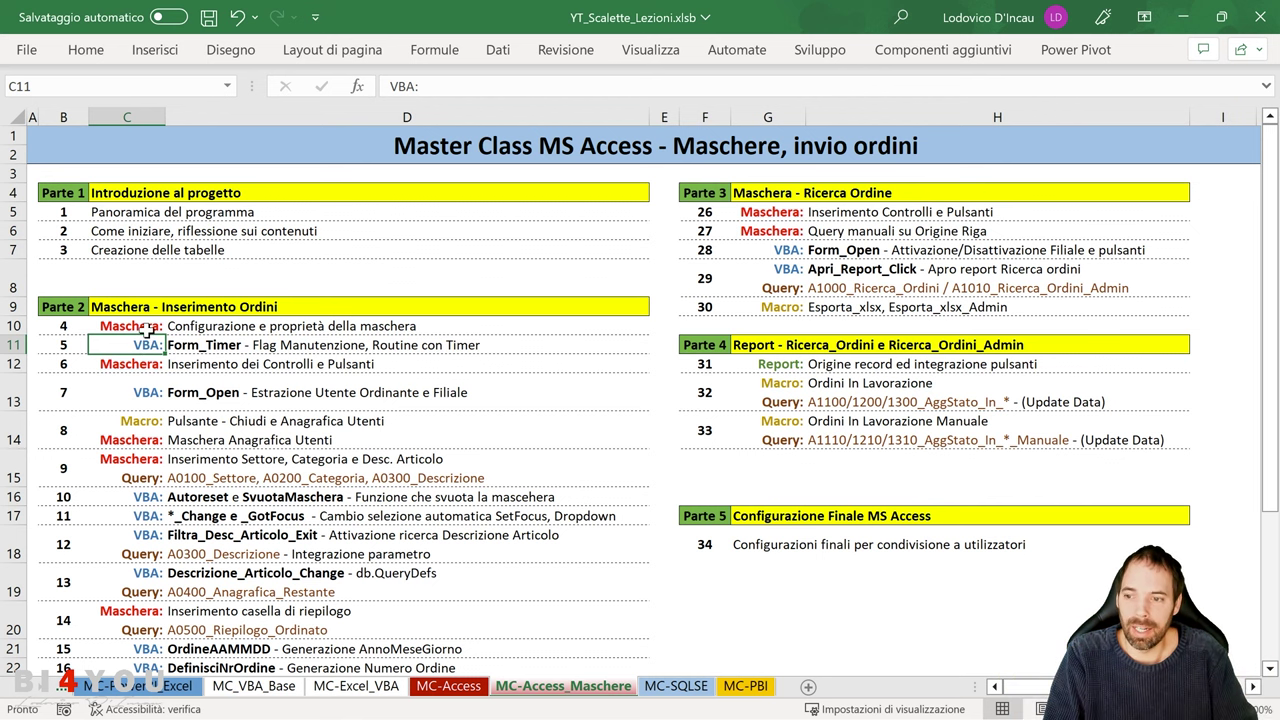
{"action": "left_click", "coordinate": [126, 414]}
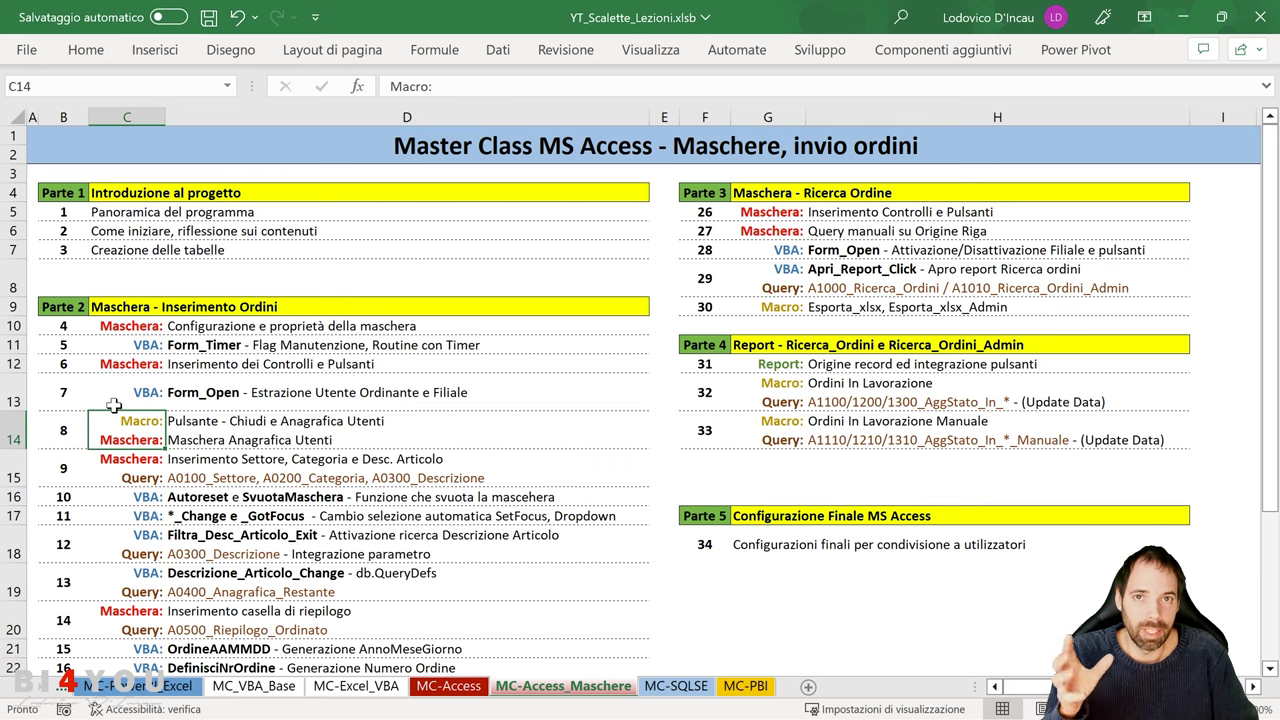
{"action": "scroll", "coordinate": [135, 415], "scroll_direction": "down", "scroll_amount": 2}
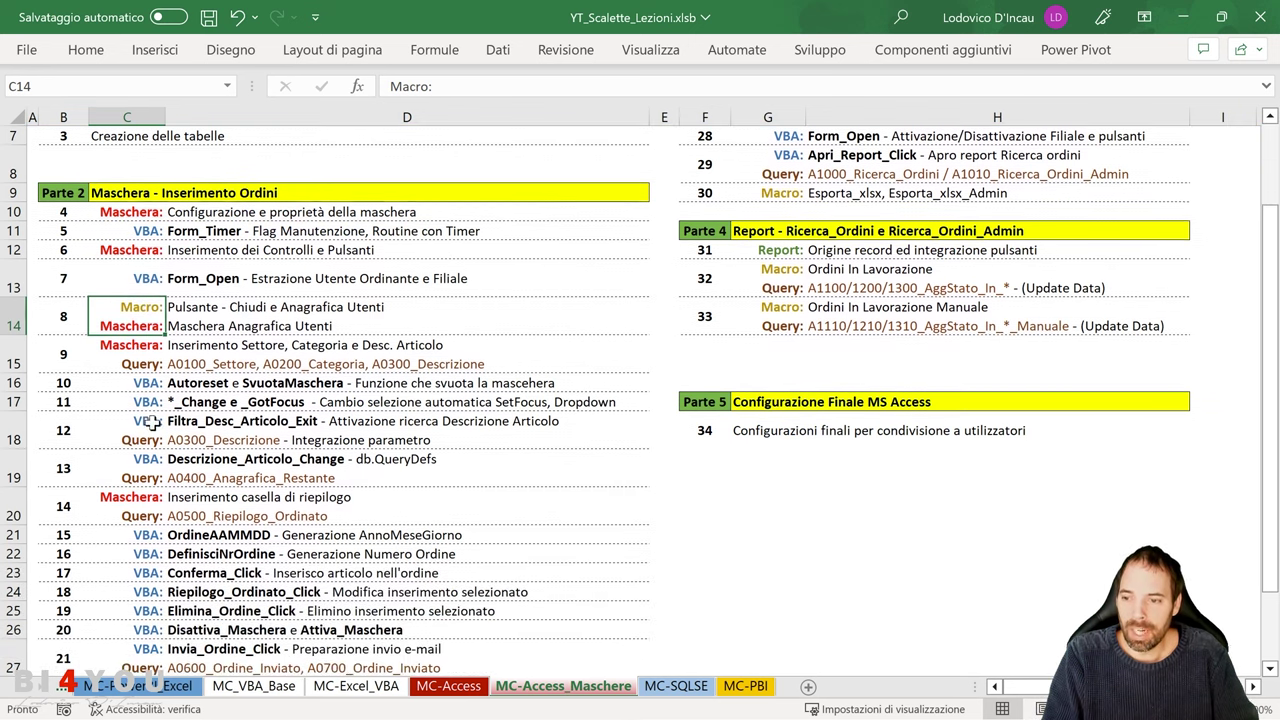
{"action": "left_click", "coordinate": [156, 441]}
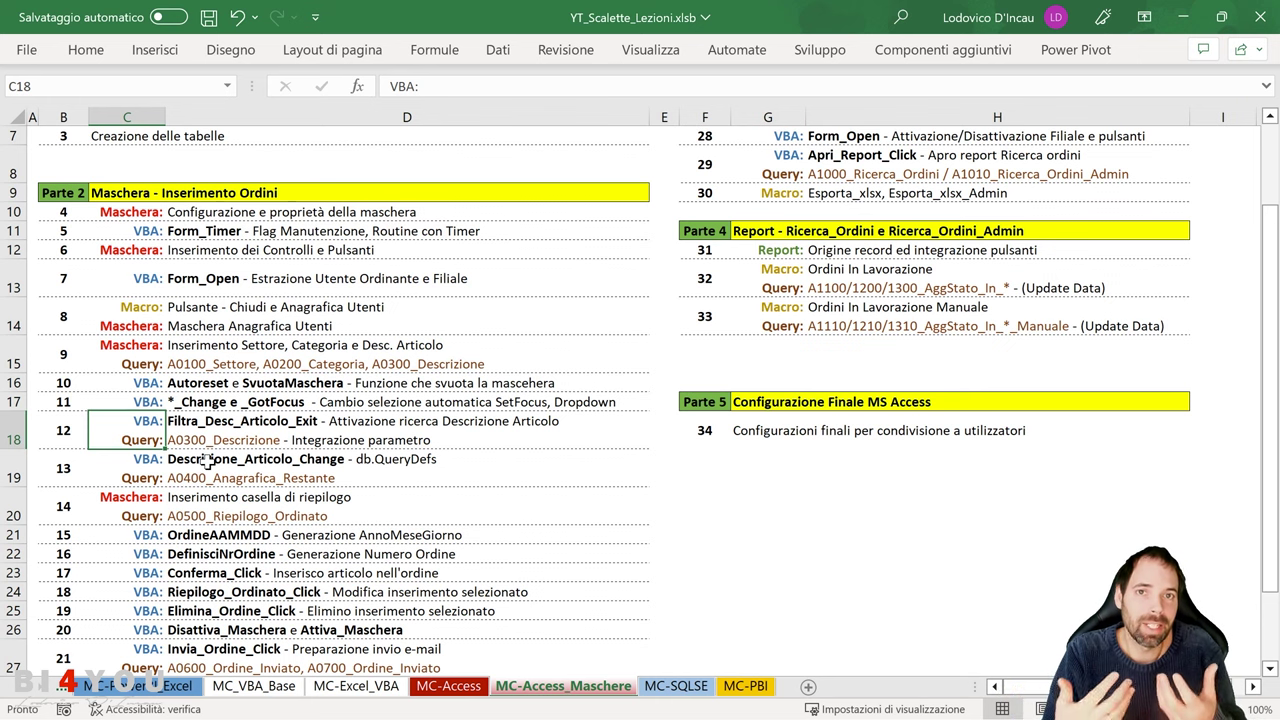
{"action": "scroll", "coordinate": [200, 470], "scroll_direction": "down", "scroll_amount": 2}
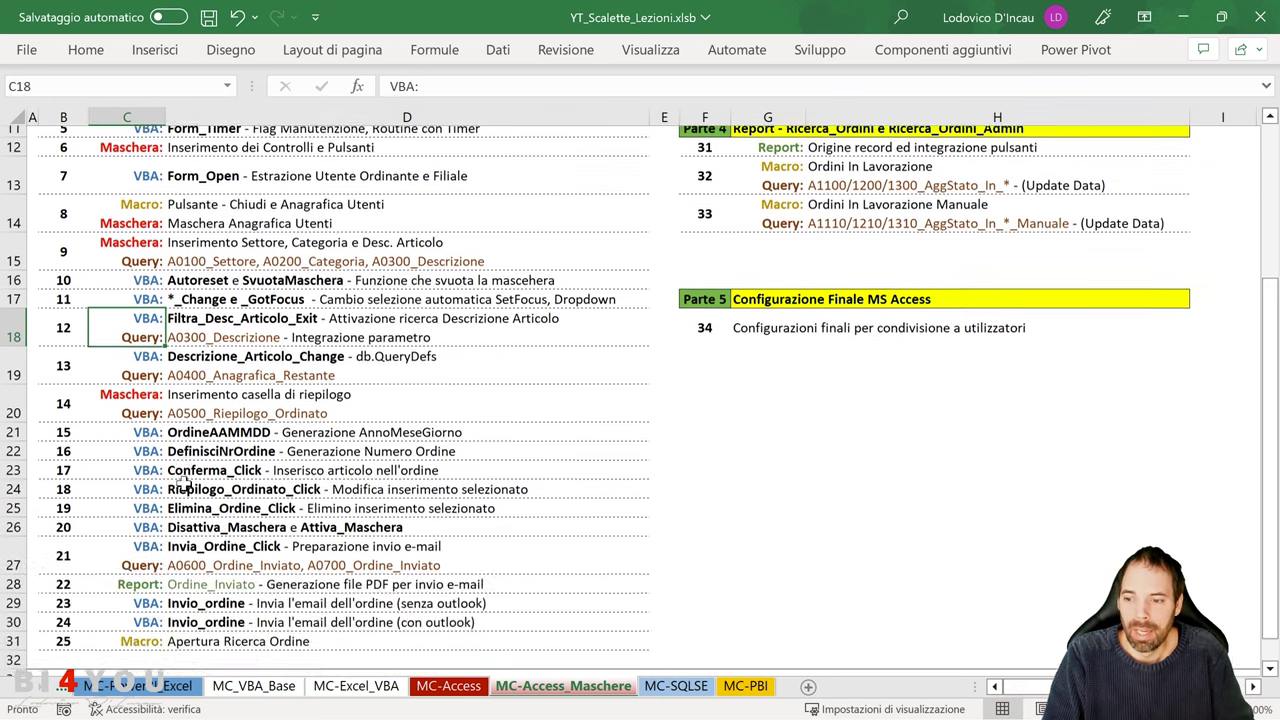
{"action": "left_click", "coordinate": [137, 573]}
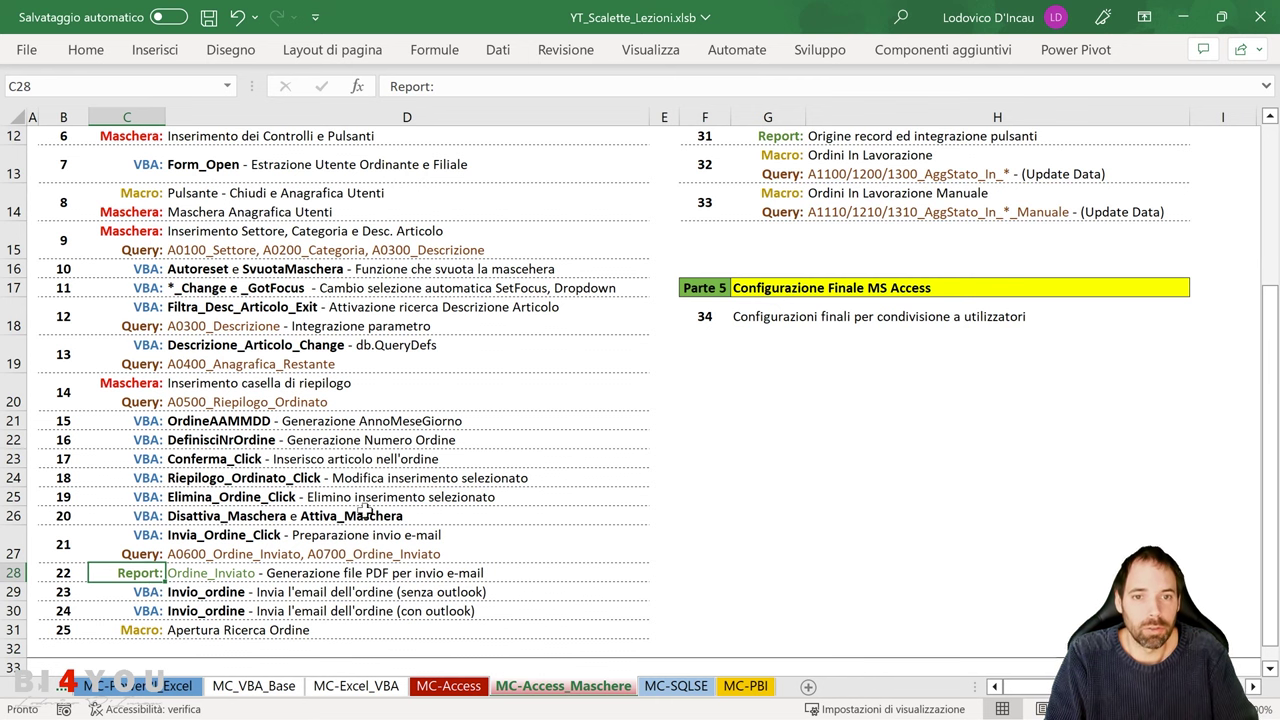
{"action": "scroll", "coordinate": [343, 465], "scroll_direction": "up", "scroll_amount": 4}
{"action": "left_click", "coordinate": [52, 194]}
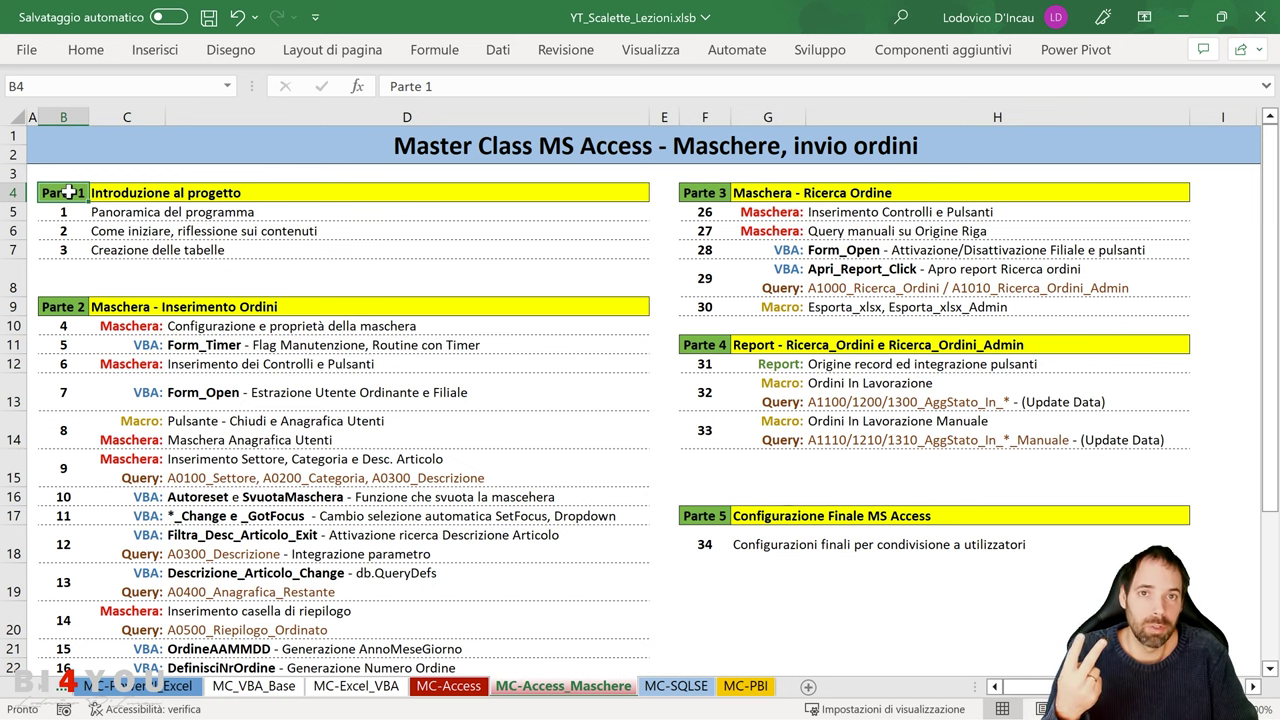
- On the MC-Access outline sheet, select the Base level heading and its block of lessons
{"action": "left_click", "coordinate": [448, 686]}
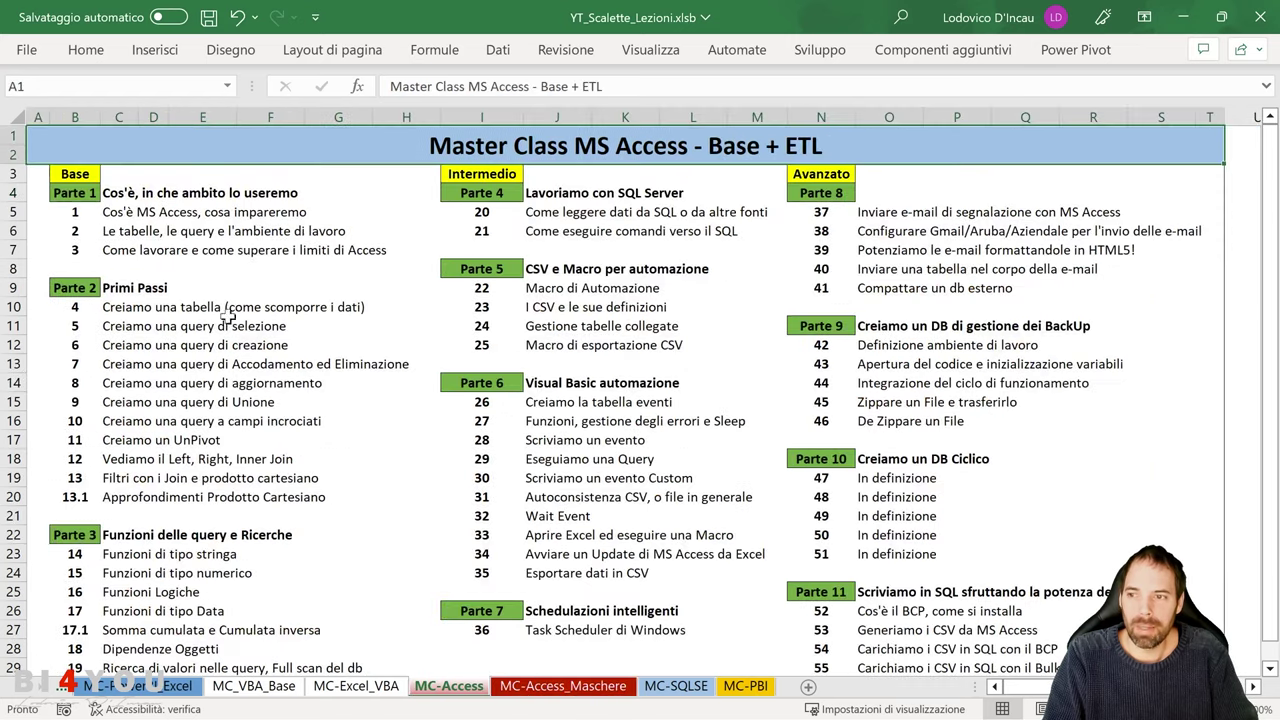
{"action": "left_click", "coordinate": [78, 175]}
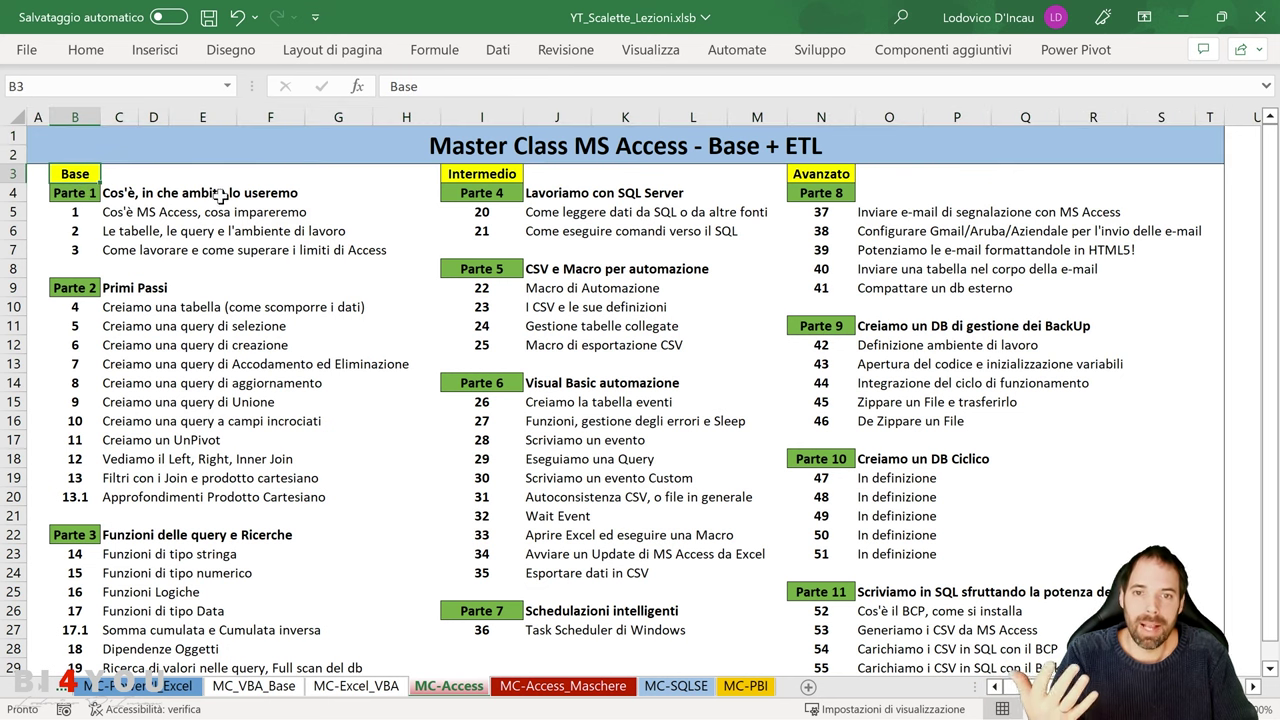
{"action": "left_click_drag", "start_coordinate": [92, 177], "coordinate": [337, 670]}
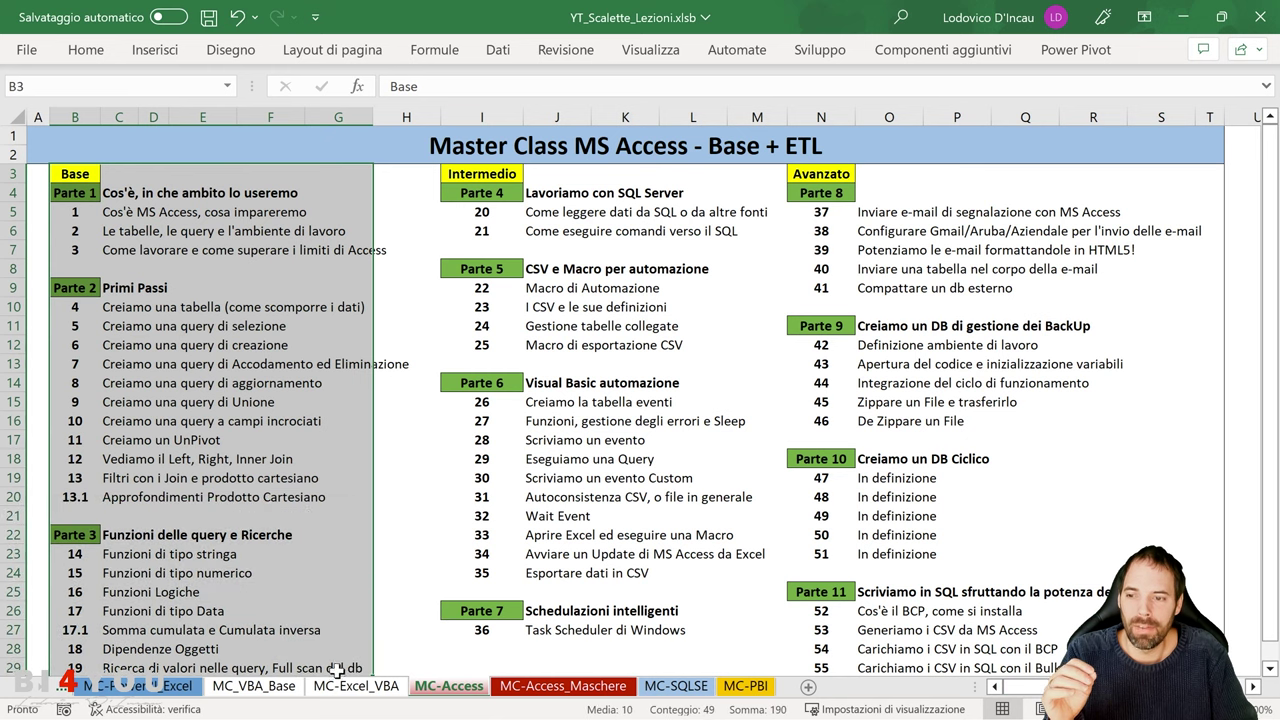
{"action": "left_click", "coordinate": [65, 194]}
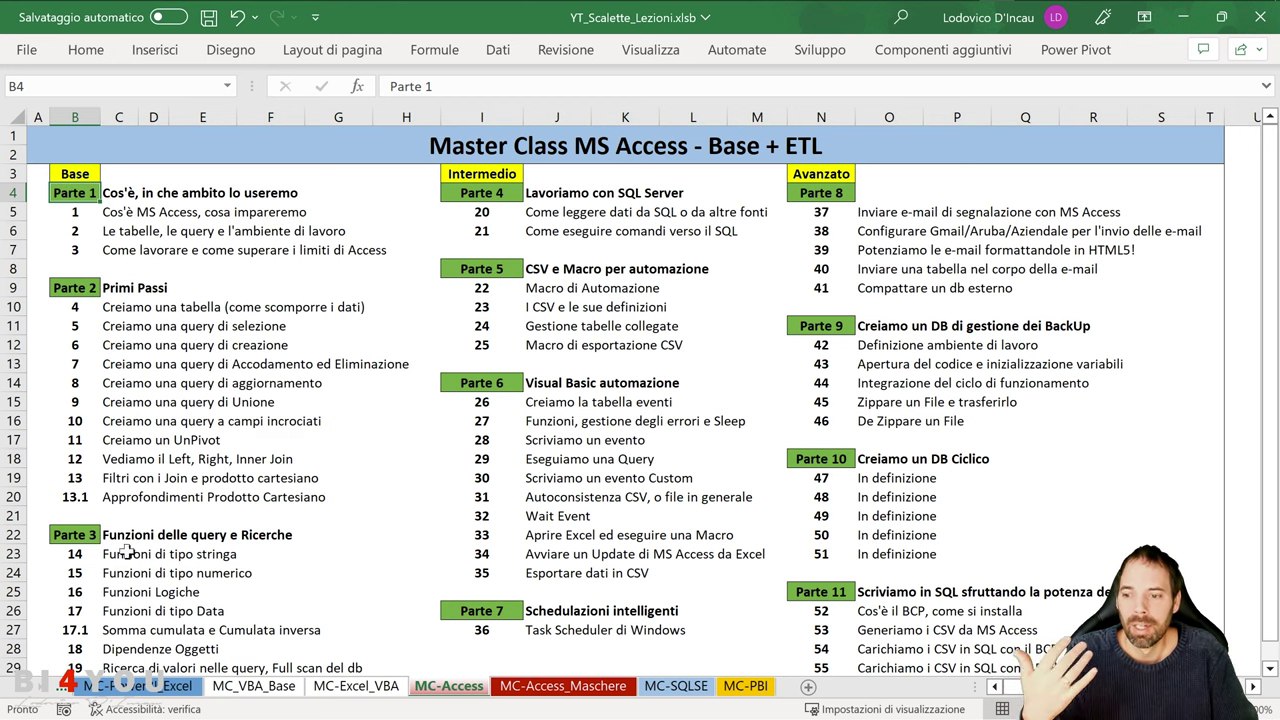
{"action": "left_click", "coordinate": [82, 175]}
{"action": "left_click_drag", "start_coordinate": [82, 175], "coordinate": [316, 675]}
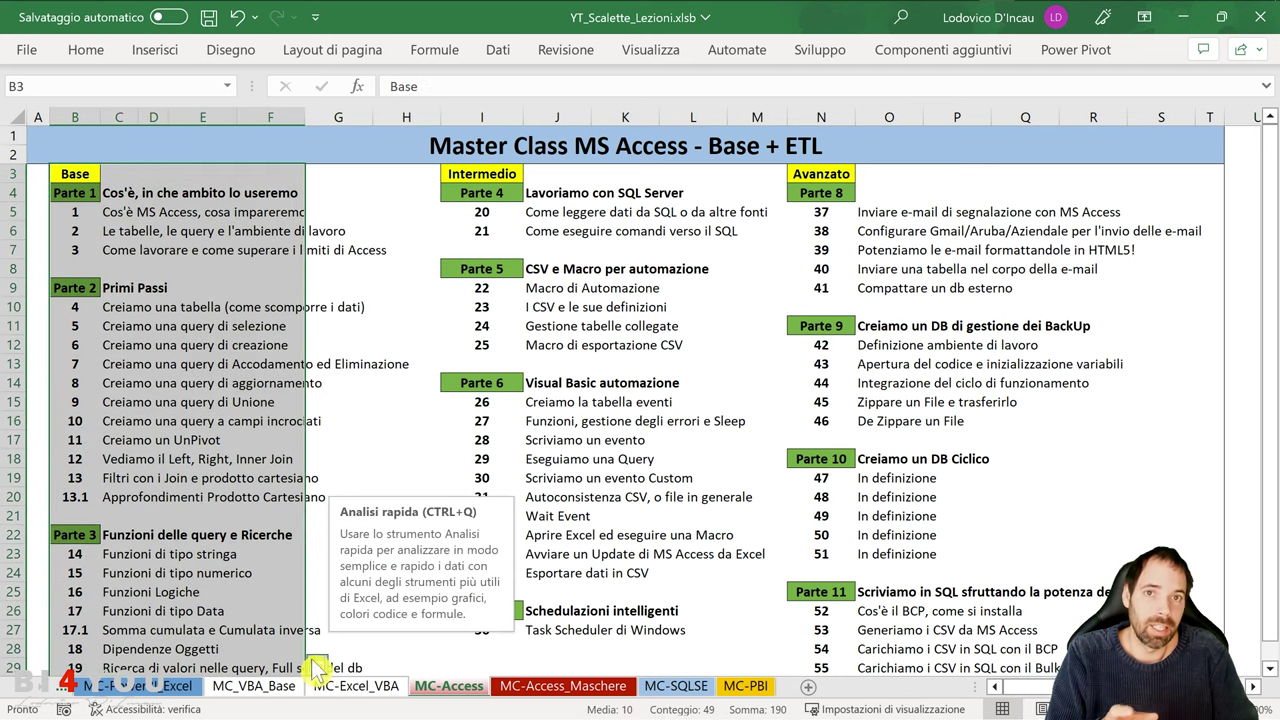
- Back on MC-Access_Maschere, review the VBA entries of lessons 5 and 7 and the Parte 1 heading
{"action": "left_click", "coordinate": [540, 686]}
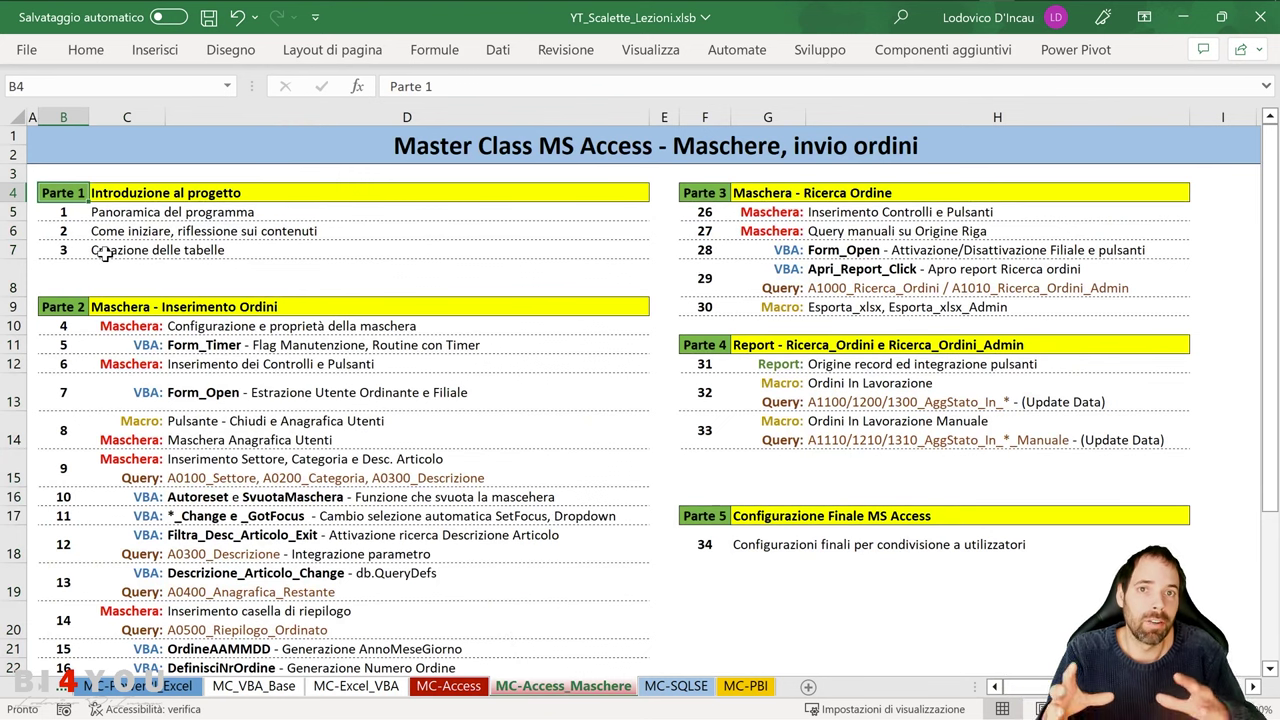
{"action": "left_click", "coordinate": [150, 345]}
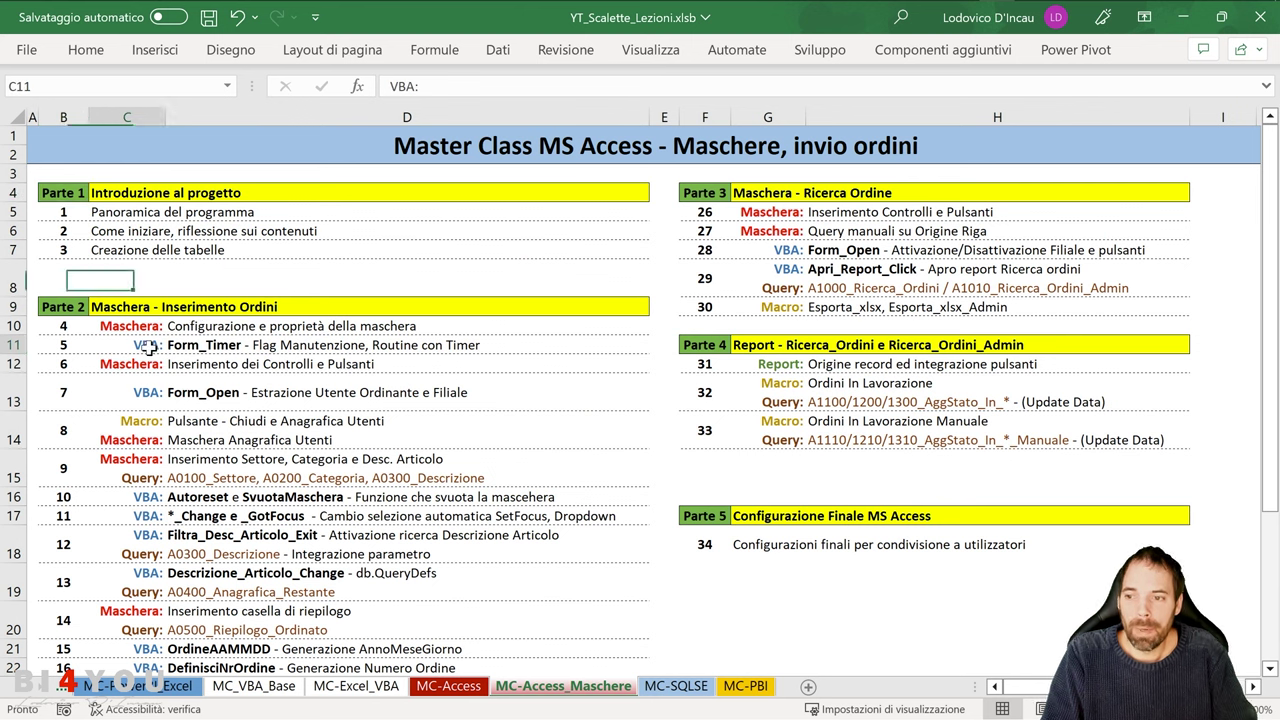
{"action": "left_click", "coordinate": [139, 400]}
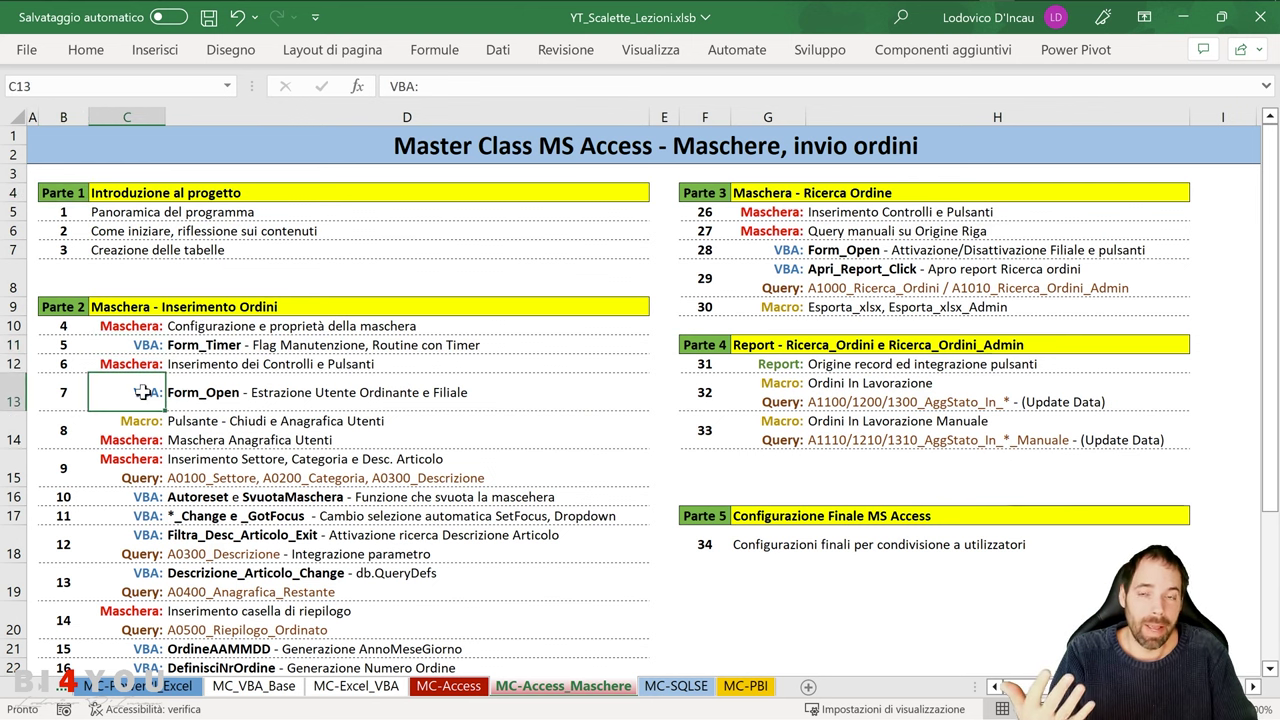
{"action": "left_click", "coordinate": [78, 193]}
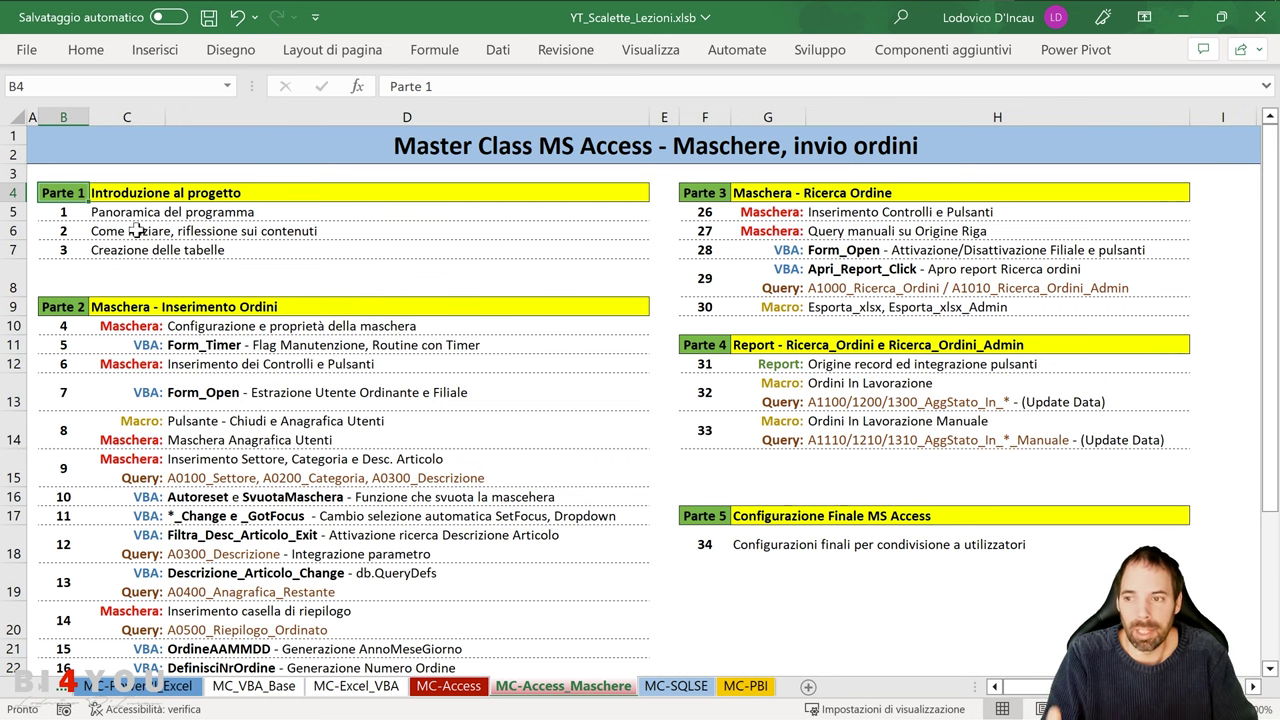
- Select the whole Visual Basic Base outline on MC_VBA_Base, then return to MC-Access_Maschere
{"action": "left_click", "coordinate": [262, 688]}
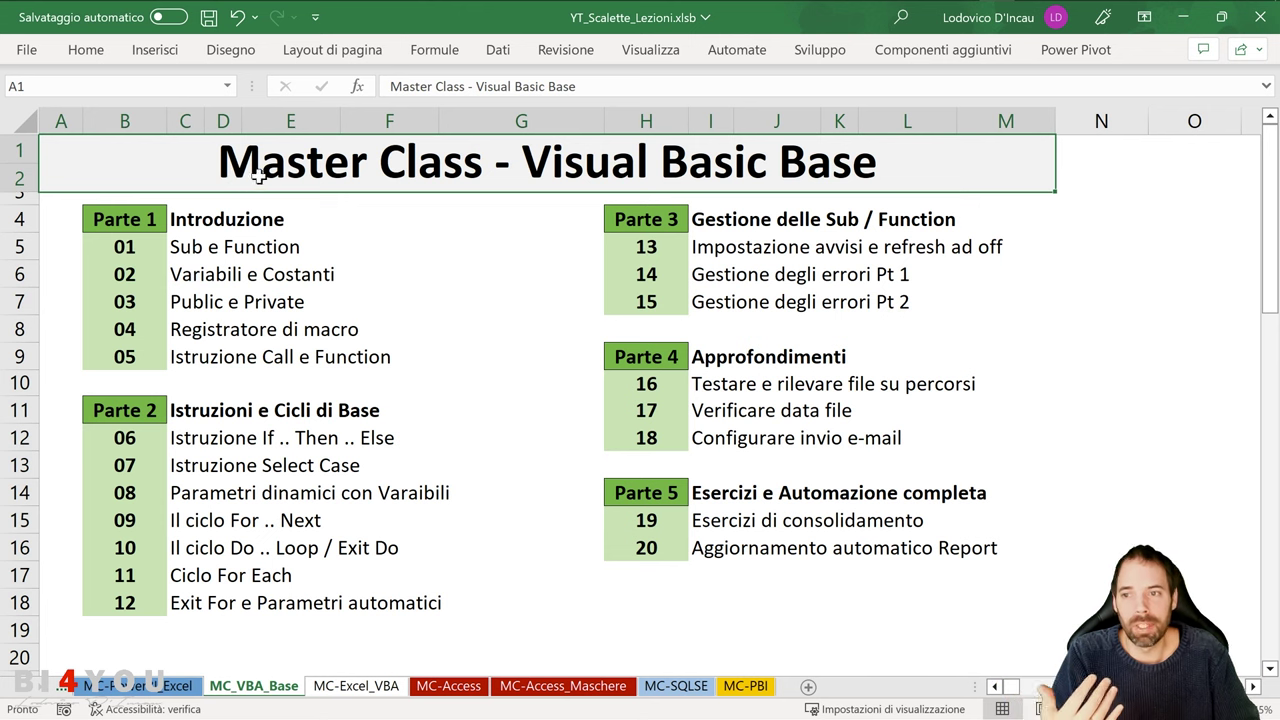
{"action": "left_click_drag", "start_coordinate": [250, 163], "coordinate": [304, 593]}
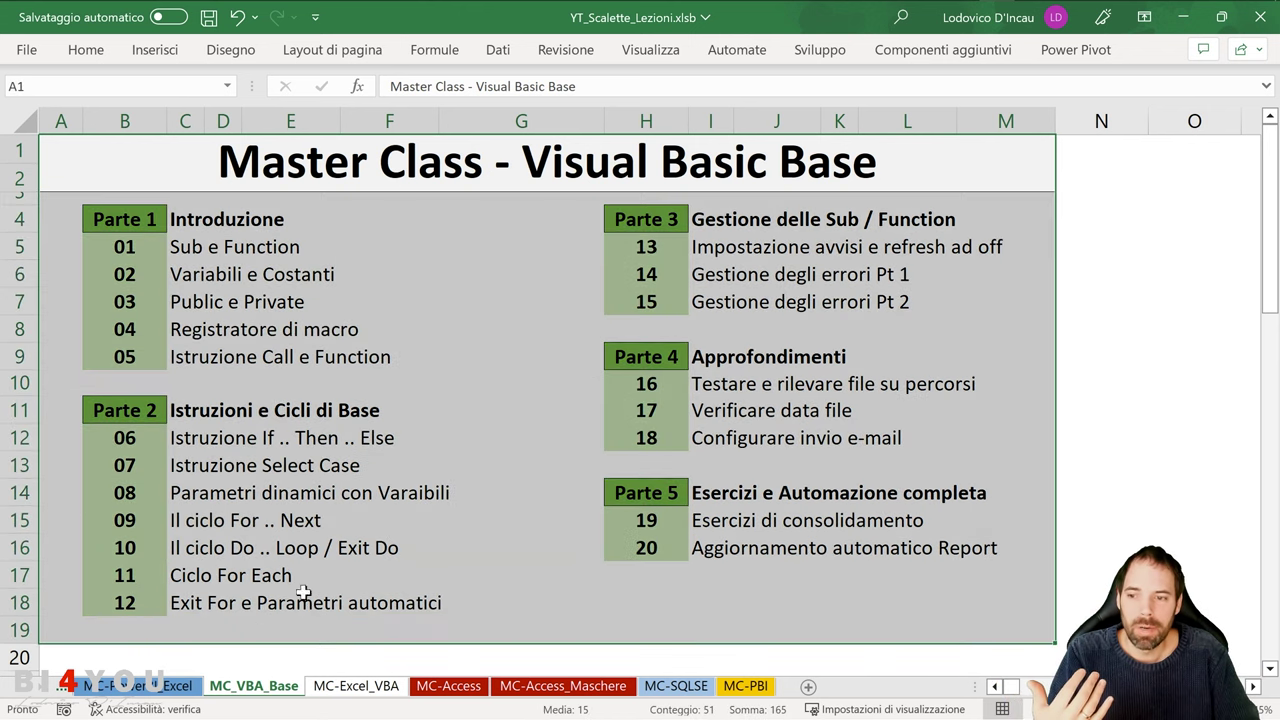
{"action": "left_click", "coordinate": [152, 223]}
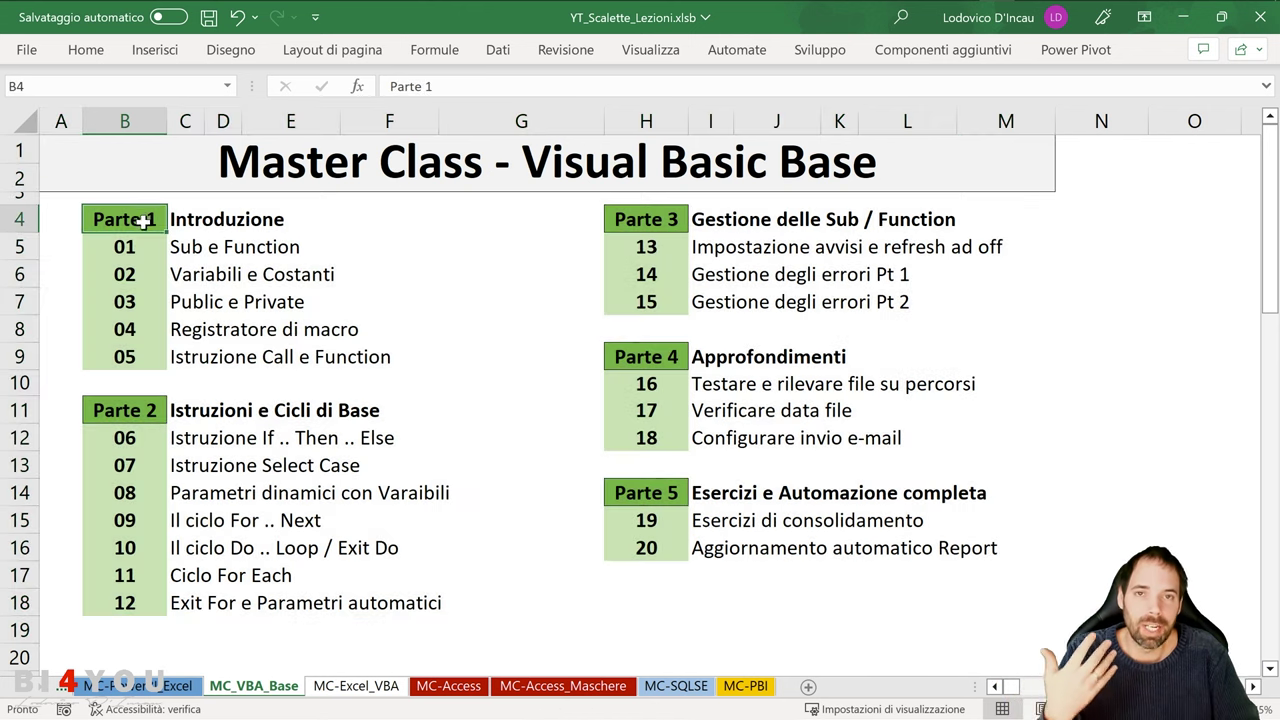
{"action": "left_click", "coordinate": [563, 686]}
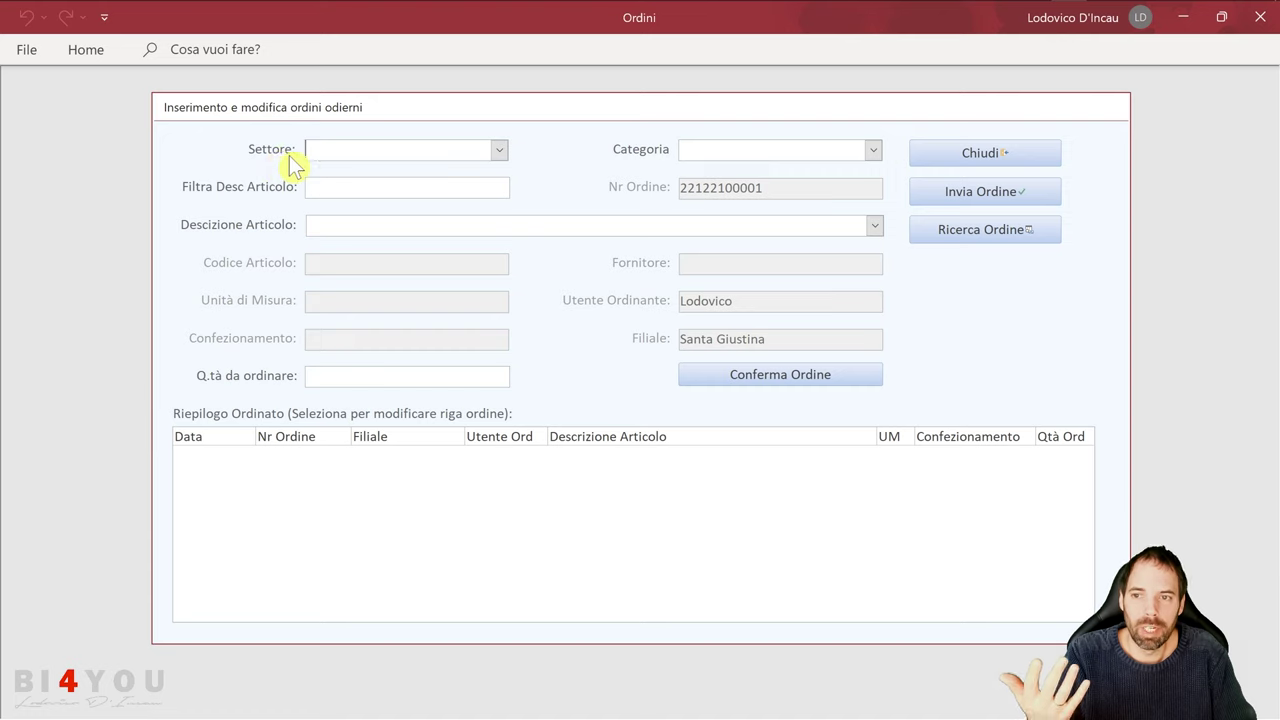
- Choose Settore 1 as the order's sector and Risolutori as the article category
{"action": "left_click", "coordinate": [500, 152]}
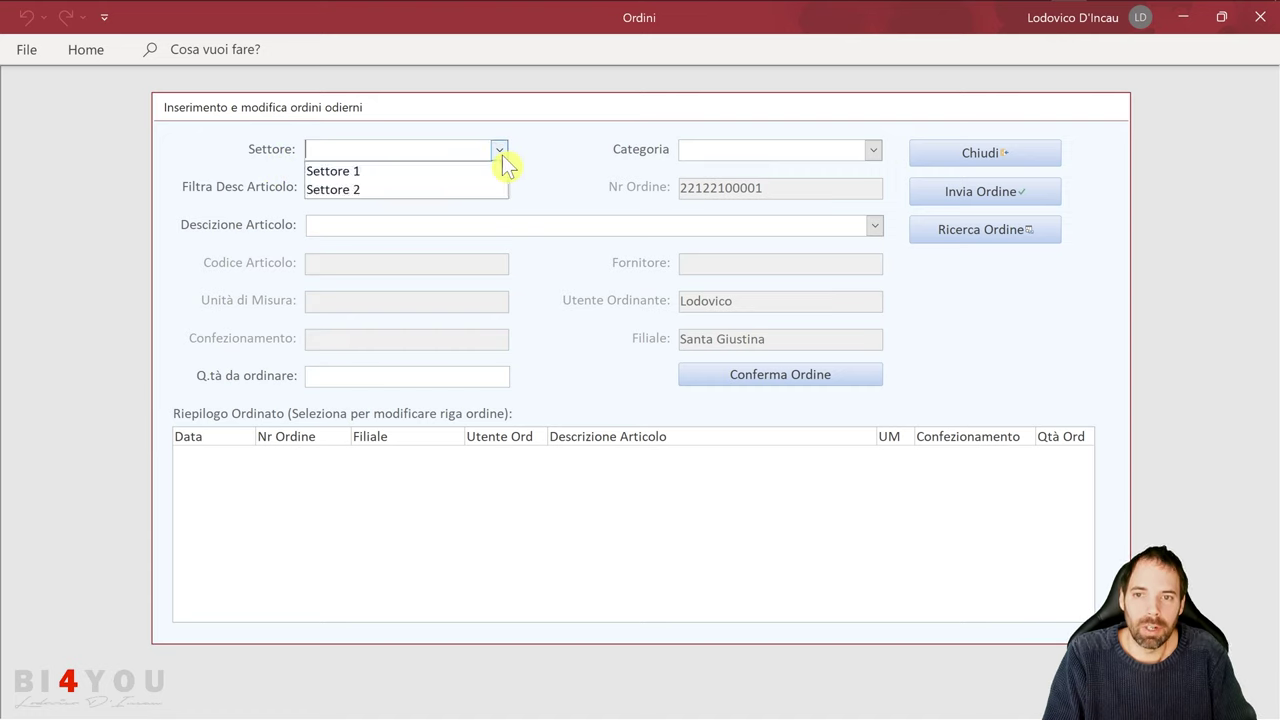
{"action": "left_click", "coordinate": [442, 171]}
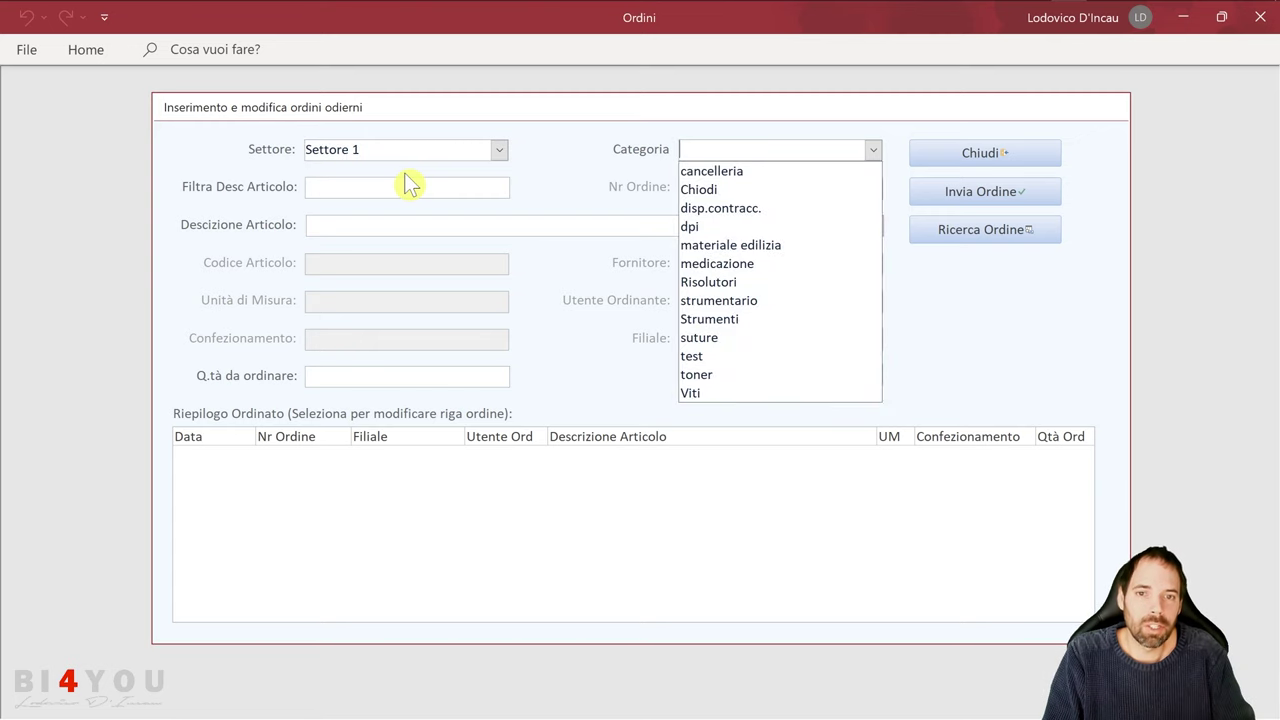
{"action": "left_click", "coordinate": [745, 282]}
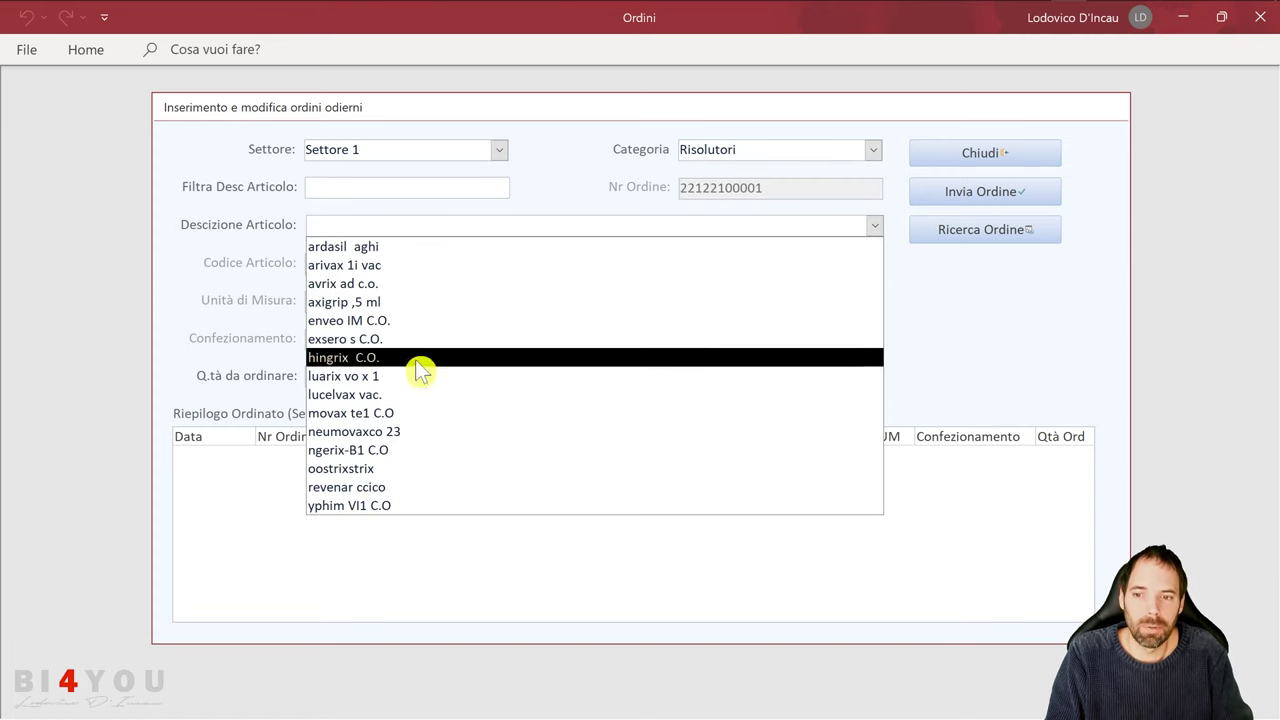
- Confirm an order line for article movax te1 C.O with quantity 6
{"action": "left_click", "coordinate": [381, 413]}
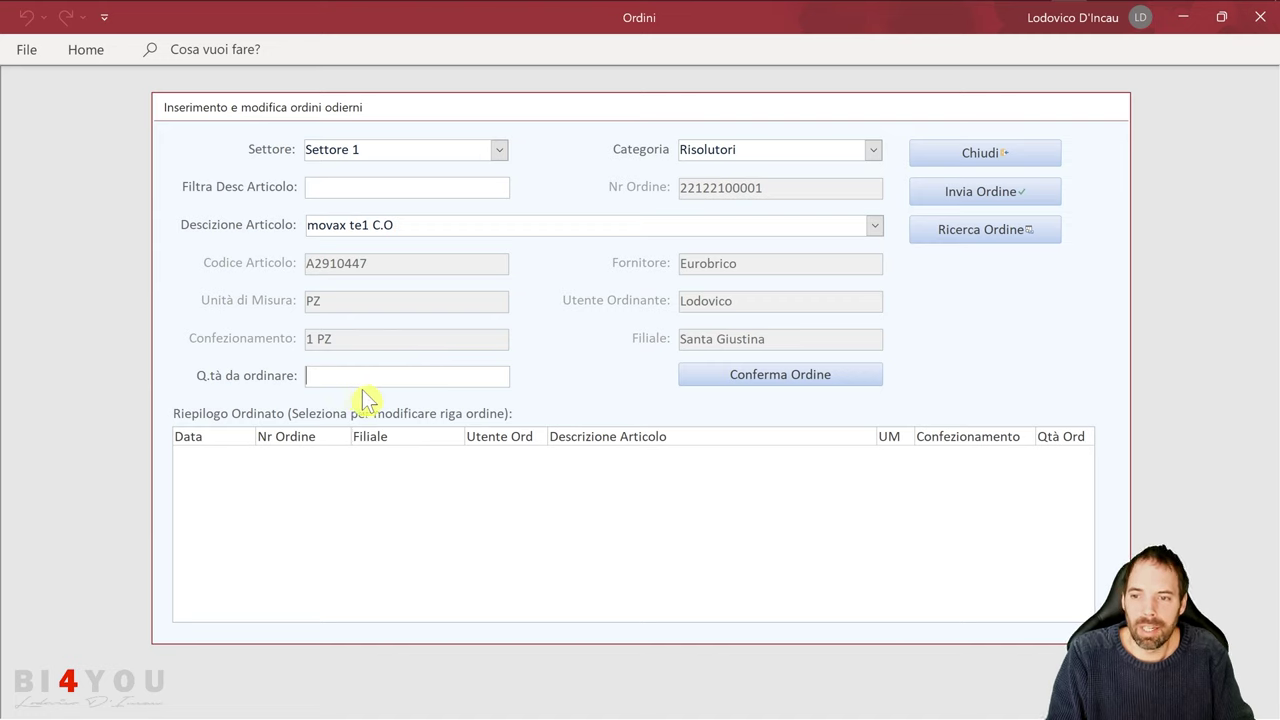
{"action": "type", "text": "6"}
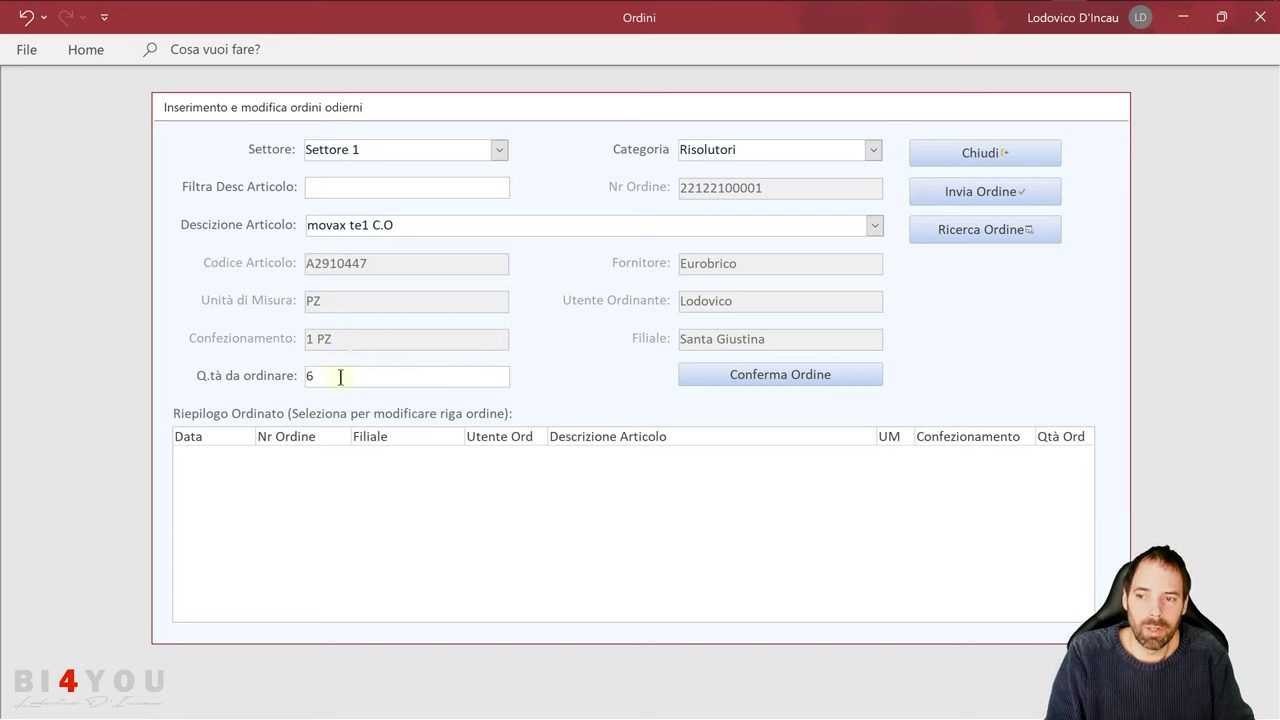
{"action": "left_click", "coordinate": [714, 380]}
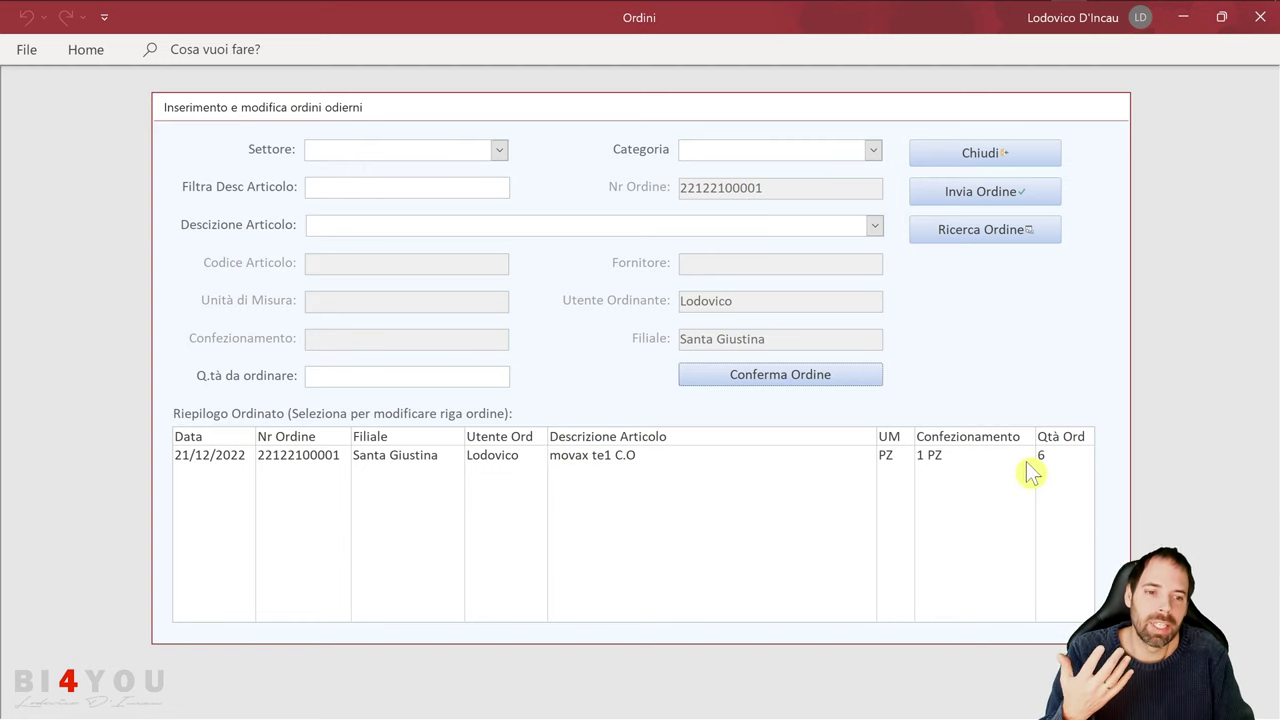
- Change the movax te1 C.O line's quantity to 3 and accept the update
{"action": "left_click", "coordinate": [567, 462]}
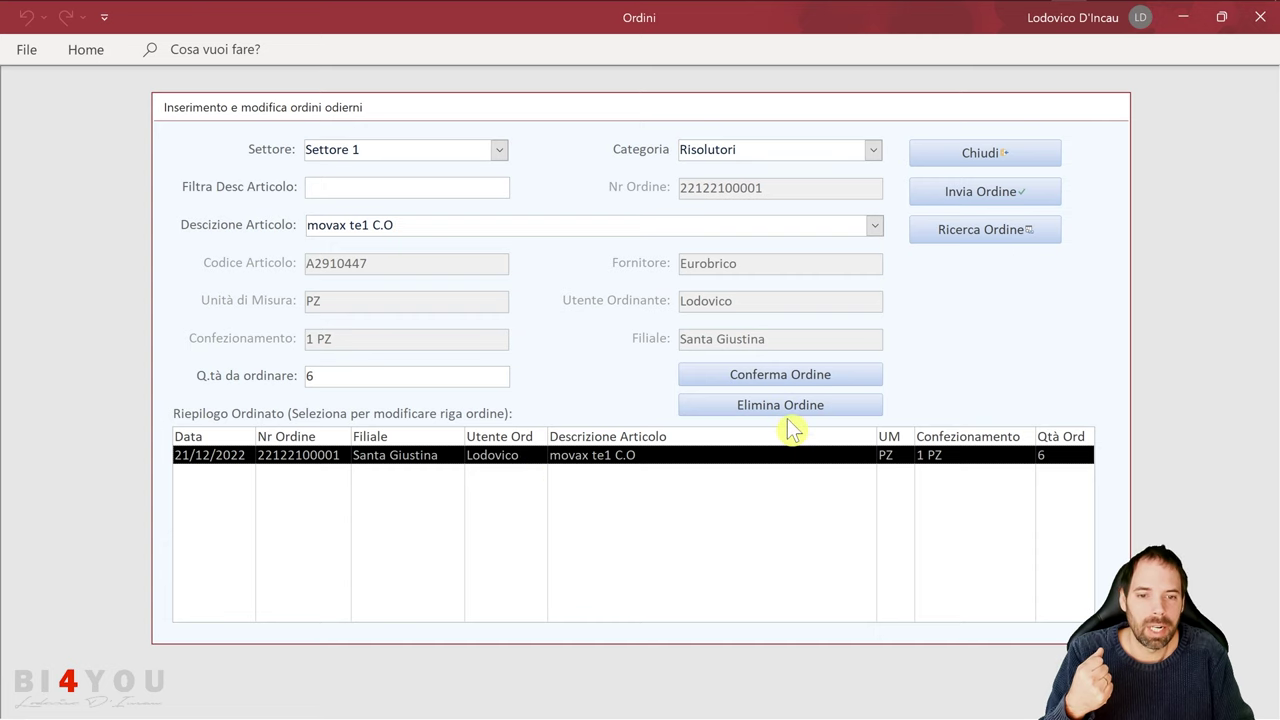
{"action": "left_click", "coordinate": [746, 411]}
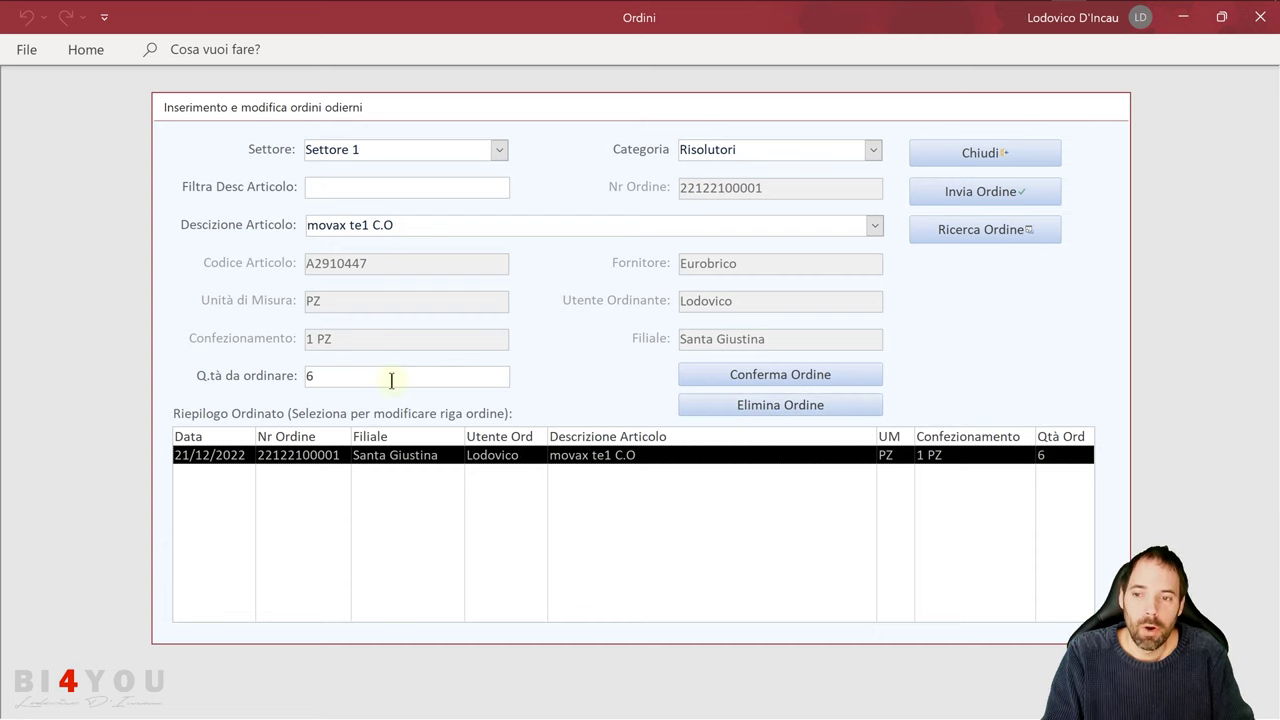
{"action": "left_click", "coordinate": [214, 375]}
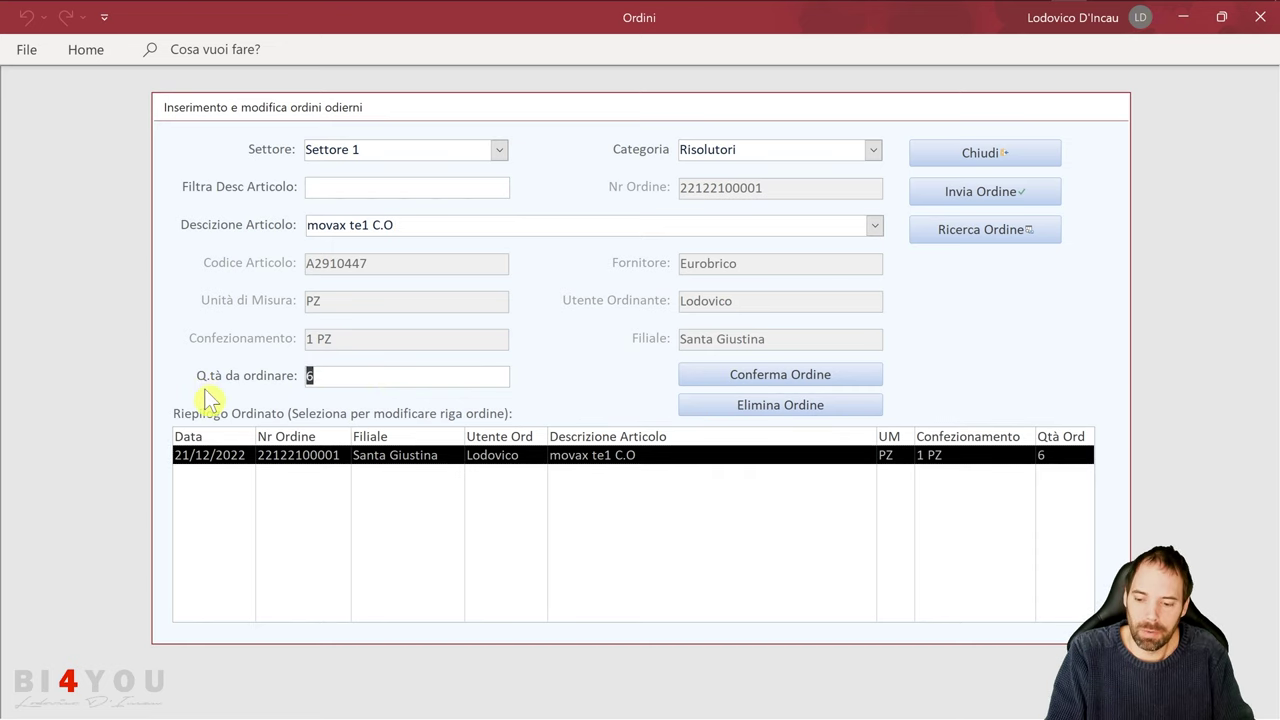
{"action": "type", "text": "3"}
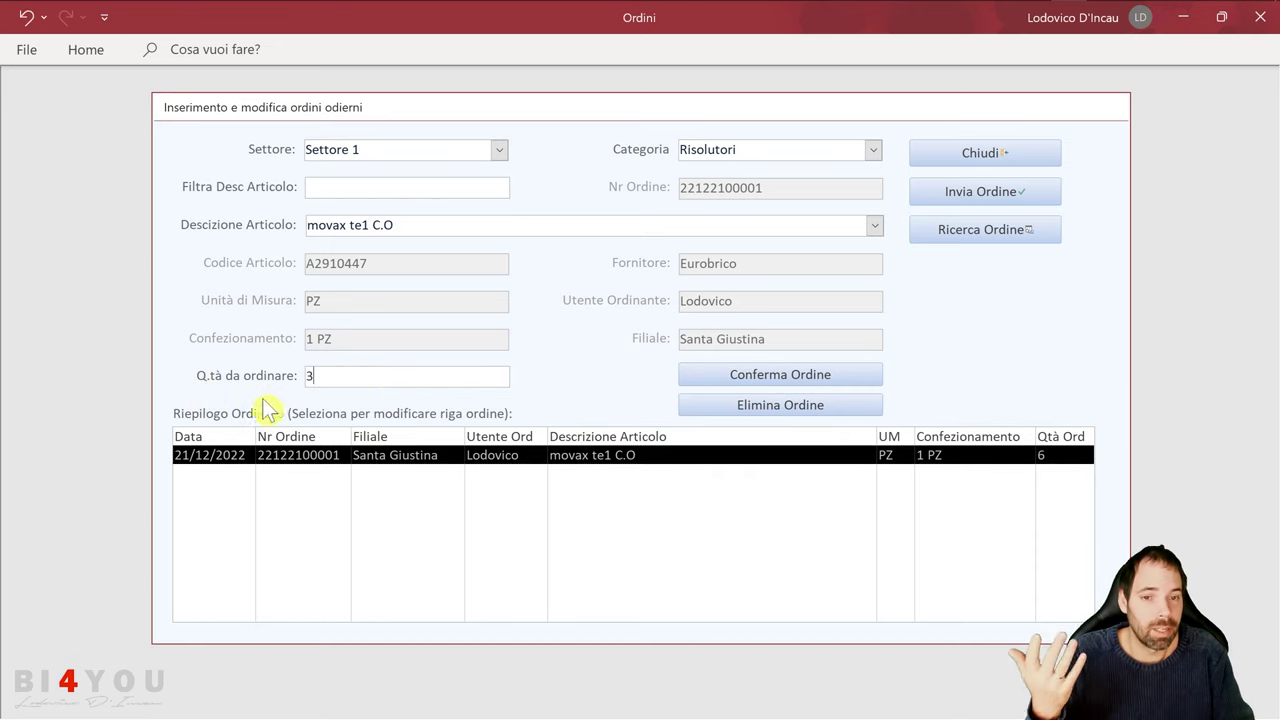
{"action": "left_click", "coordinate": [724, 381]}
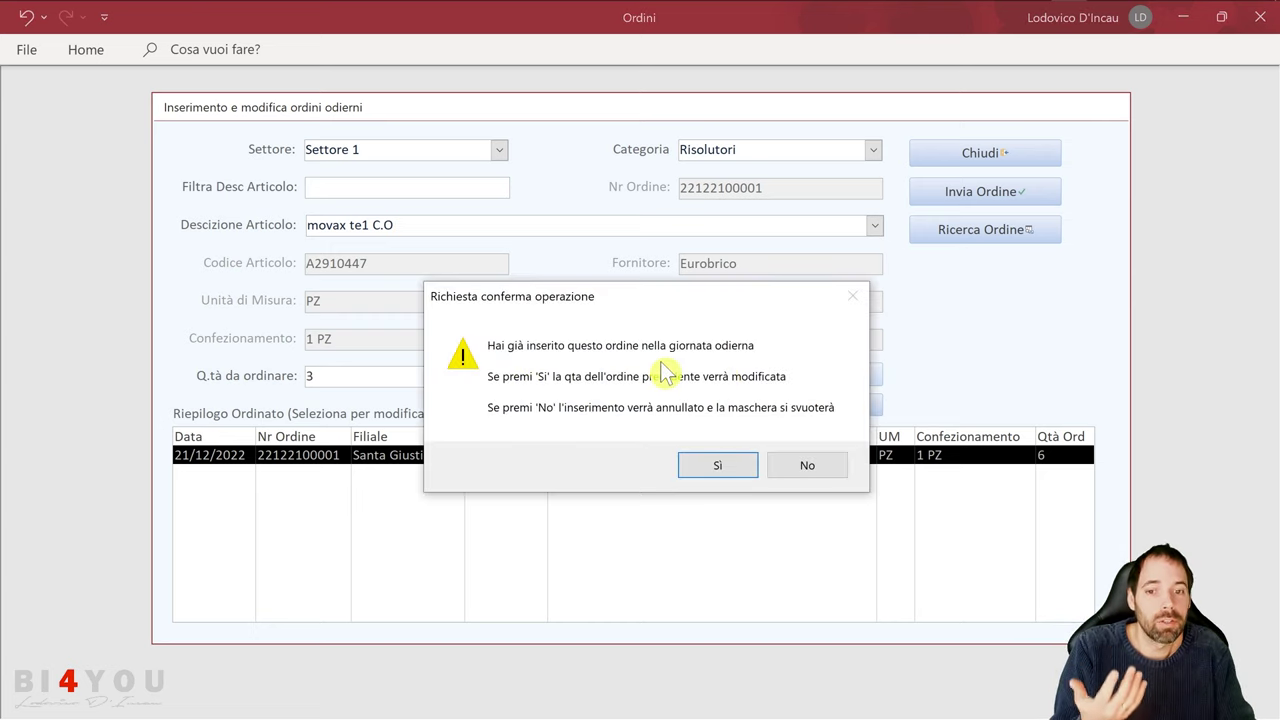
{"action": "left_click_drag", "start_coordinate": [731, 306], "coordinate": [708, 178]}
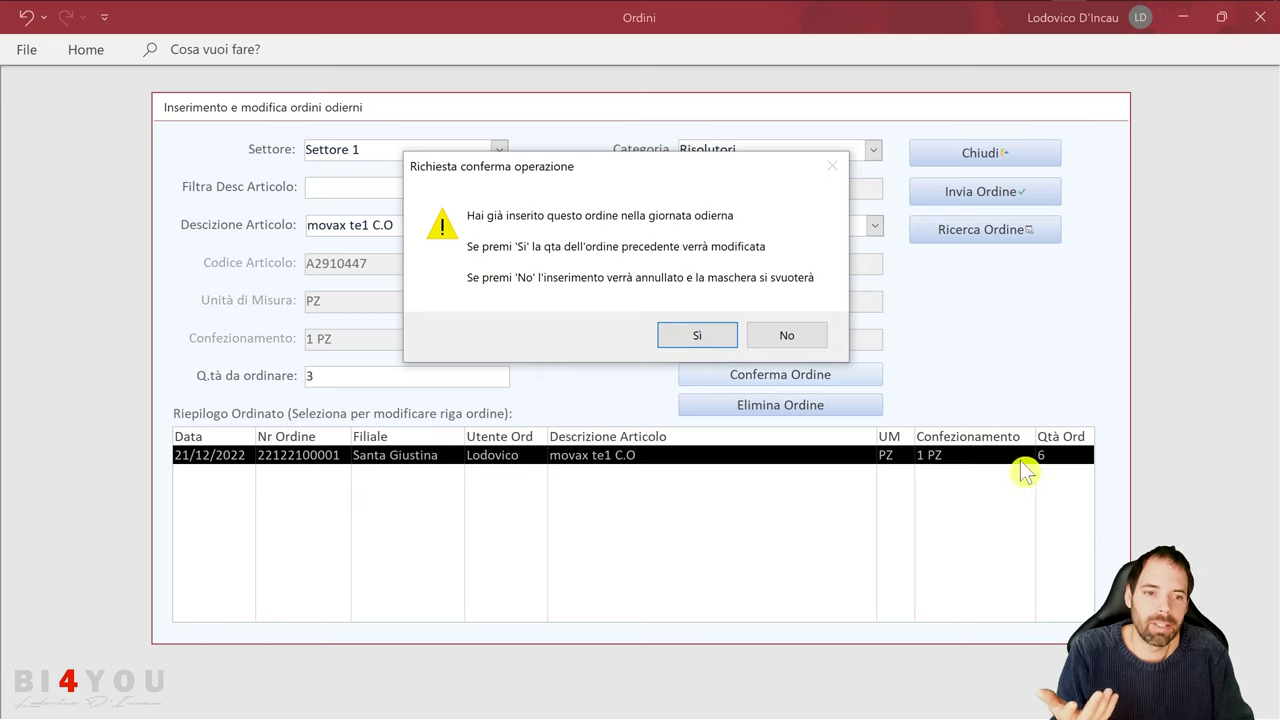
{"action": "left_click", "coordinate": [688, 337]}
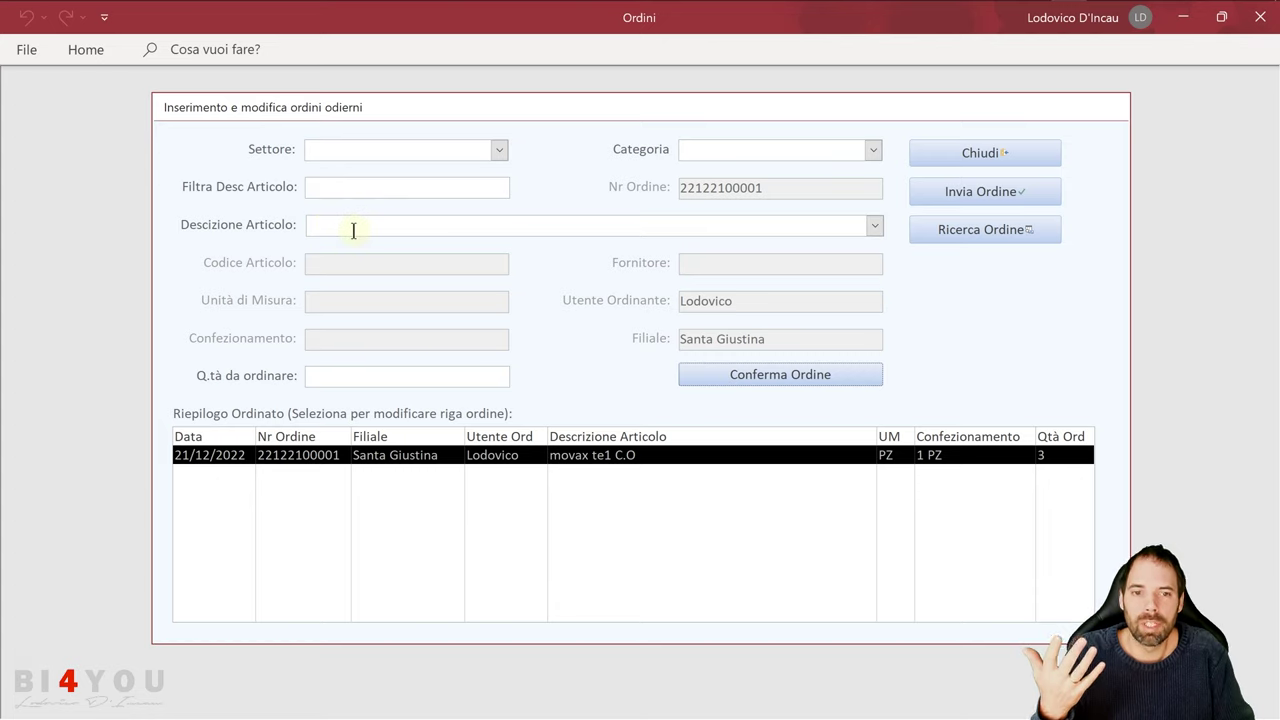
- Browse the list of article descriptions
{"action": "left_click", "coordinate": [877, 228]}
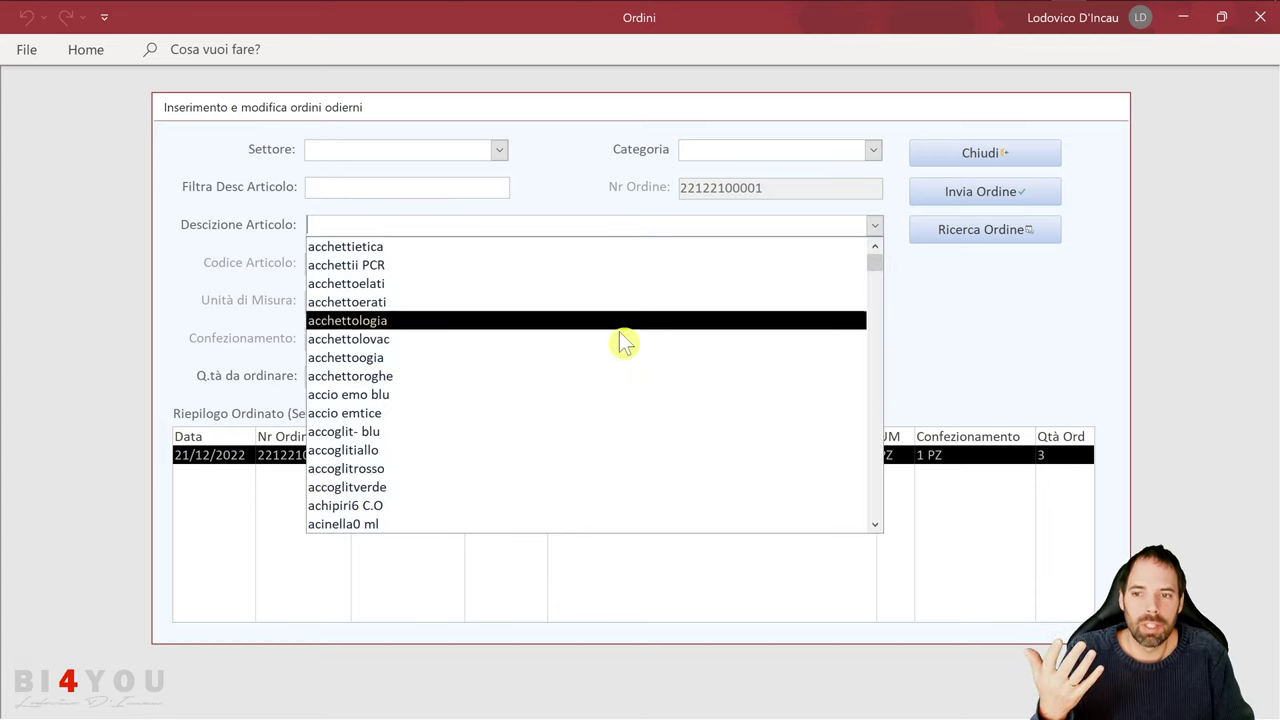
{"action": "scroll", "coordinate": [620, 335], "scroll_direction": "down", "scroll_amount": 2}
{"action": "scroll", "coordinate": [626, 342], "scroll_direction": "down", "scroll_amount": 9}
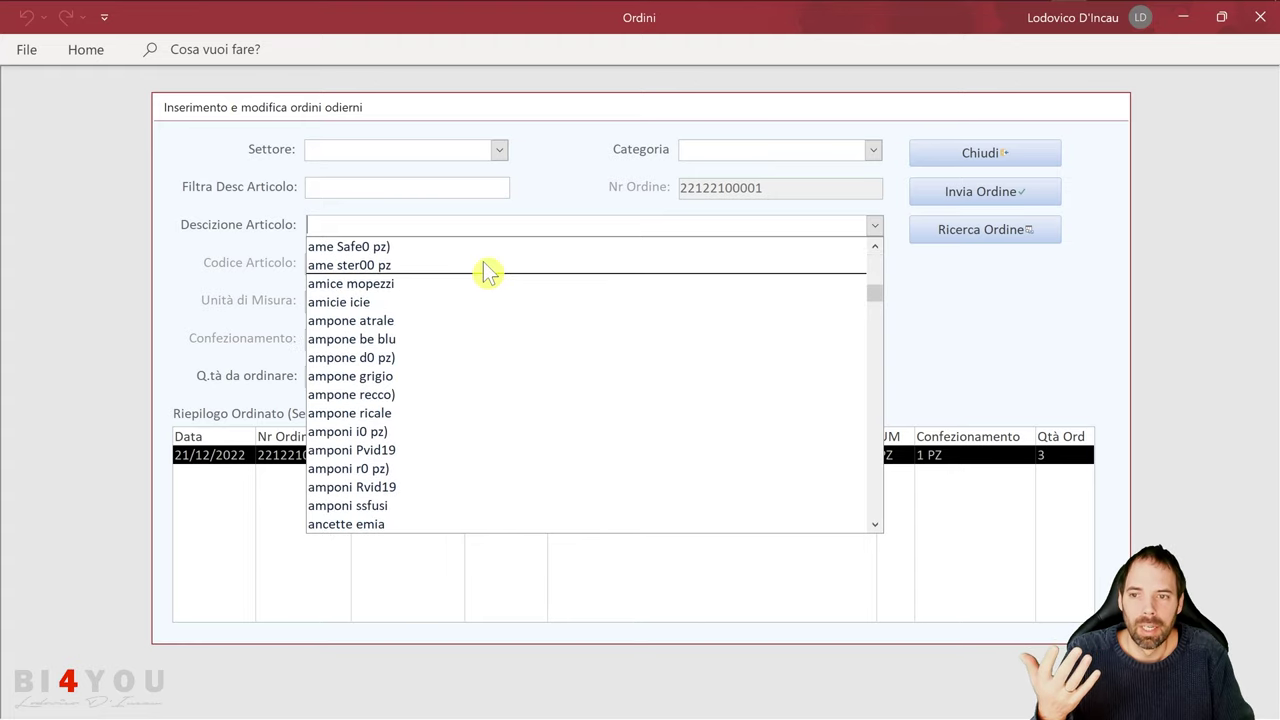
{"action": "left_click", "coordinate": [197, 240]}
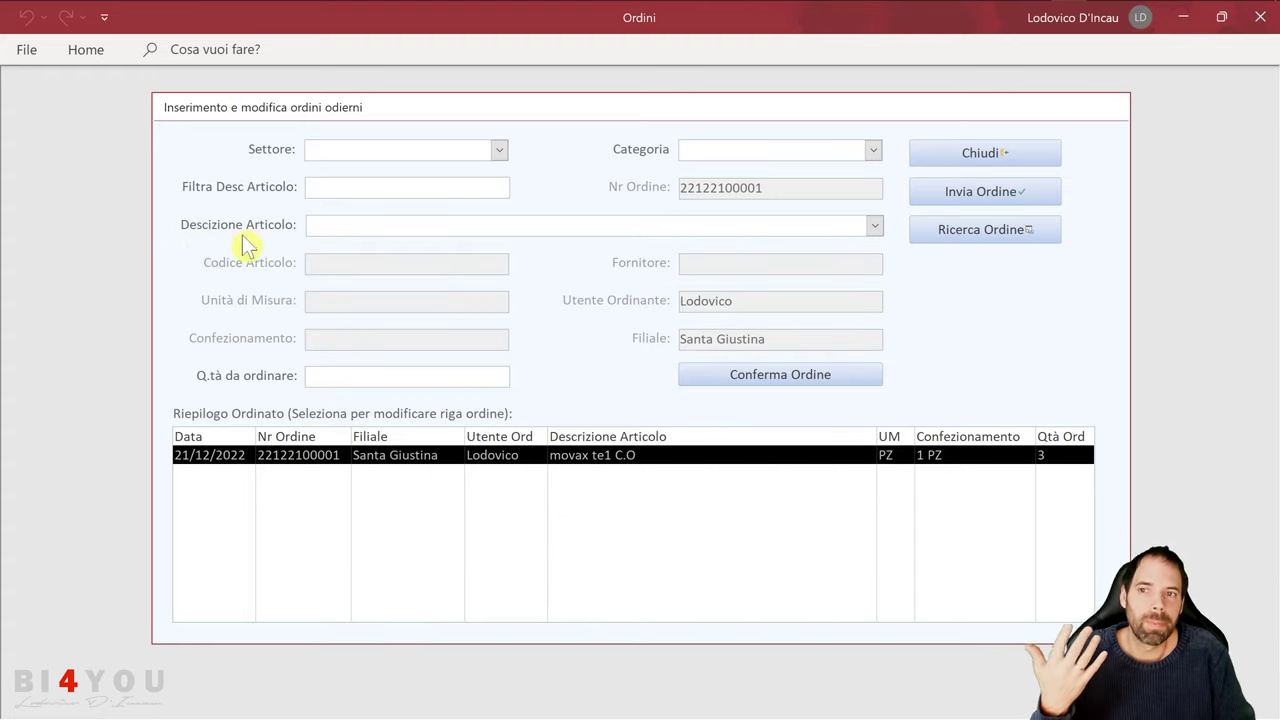
{"action": "left_click", "coordinate": [875, 226]}
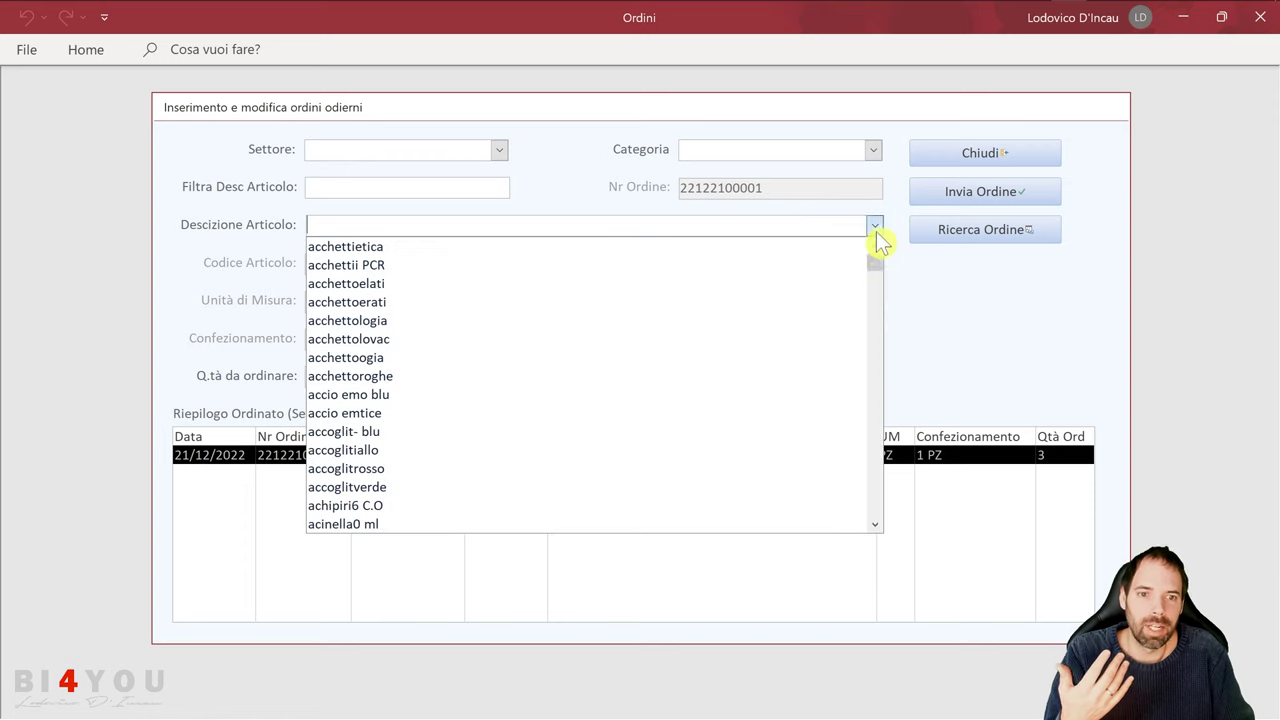
{"action": "left_click_drag", "start_coordinate": [876, 275], "coordinate": [875, 405]}
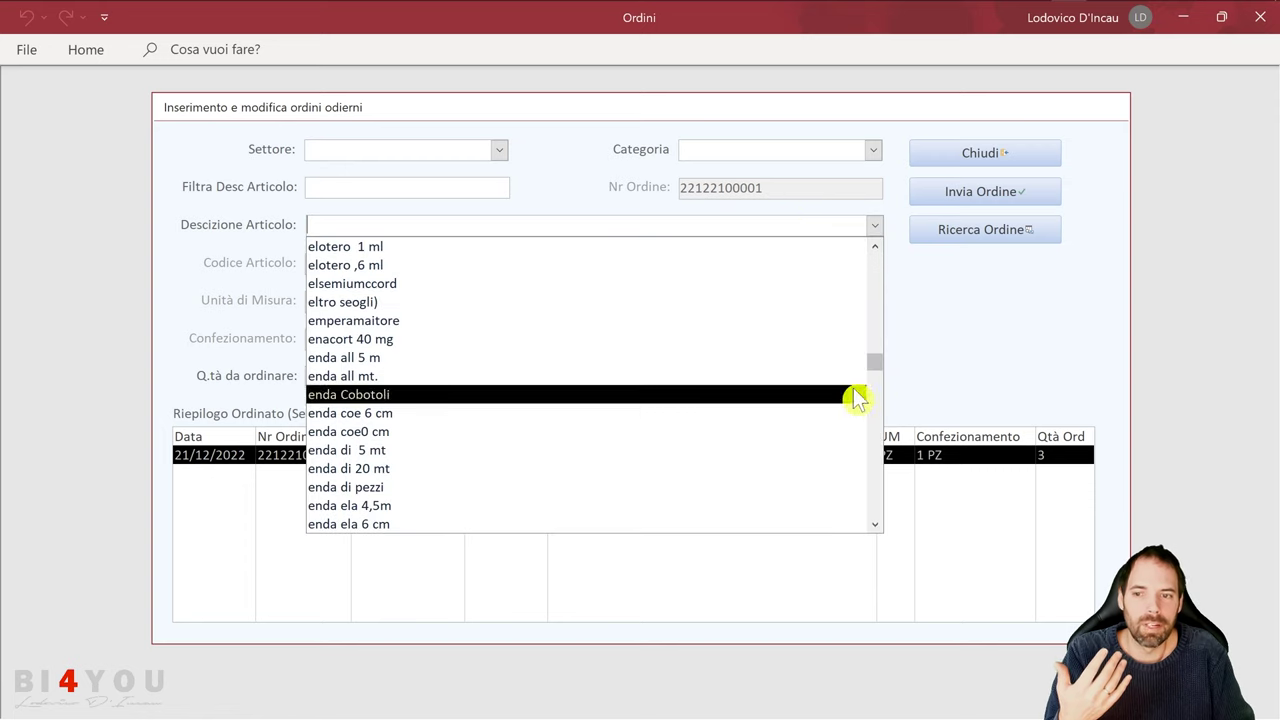
{"action": "left_click", "coordinate": [272, 232]}
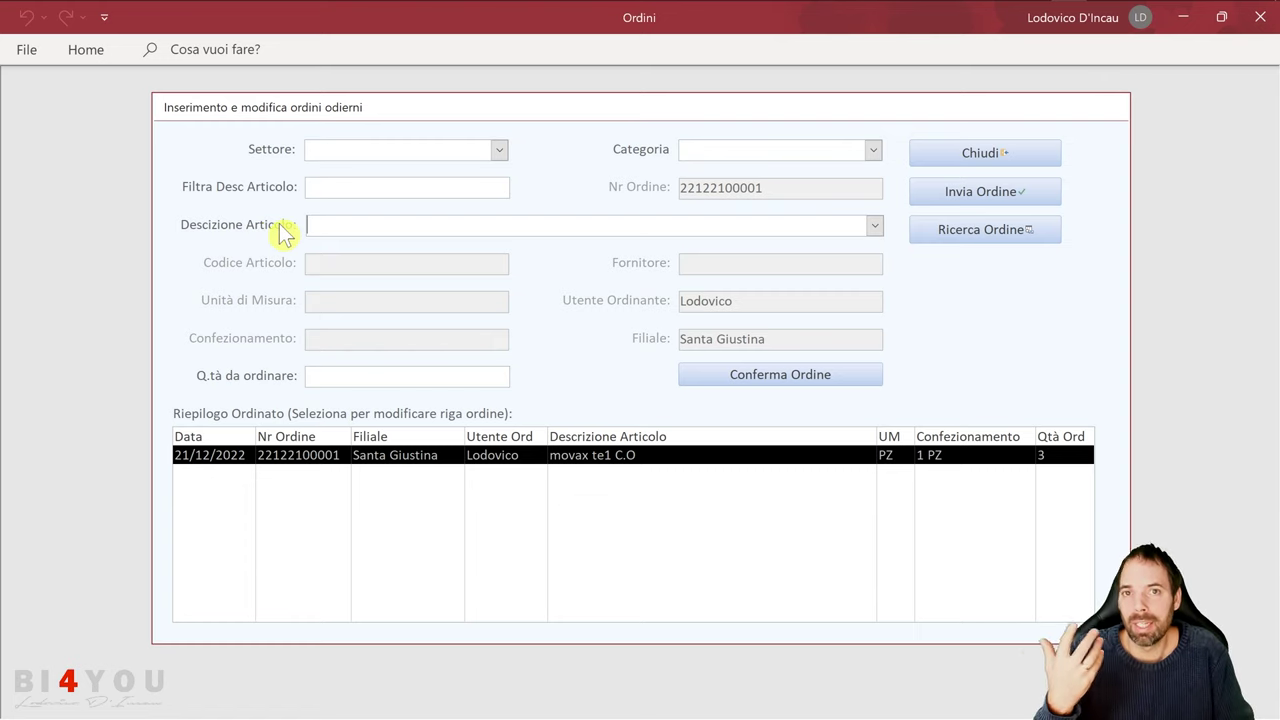
{"action": "key", "text": "shift+Tab"}
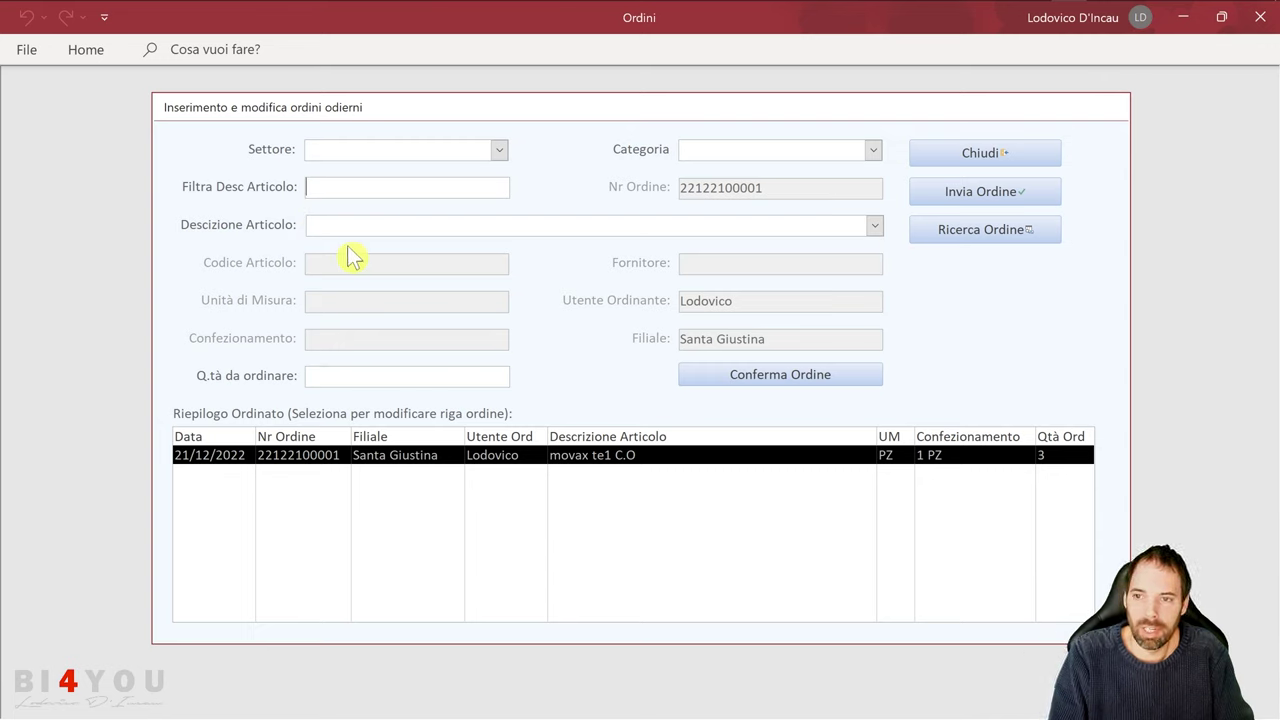
- Filter articles by 'bas' and load bbassalipezzi (code A1907350, supplier ManoMano) into the form
{"action": "type", "text": "ba"}
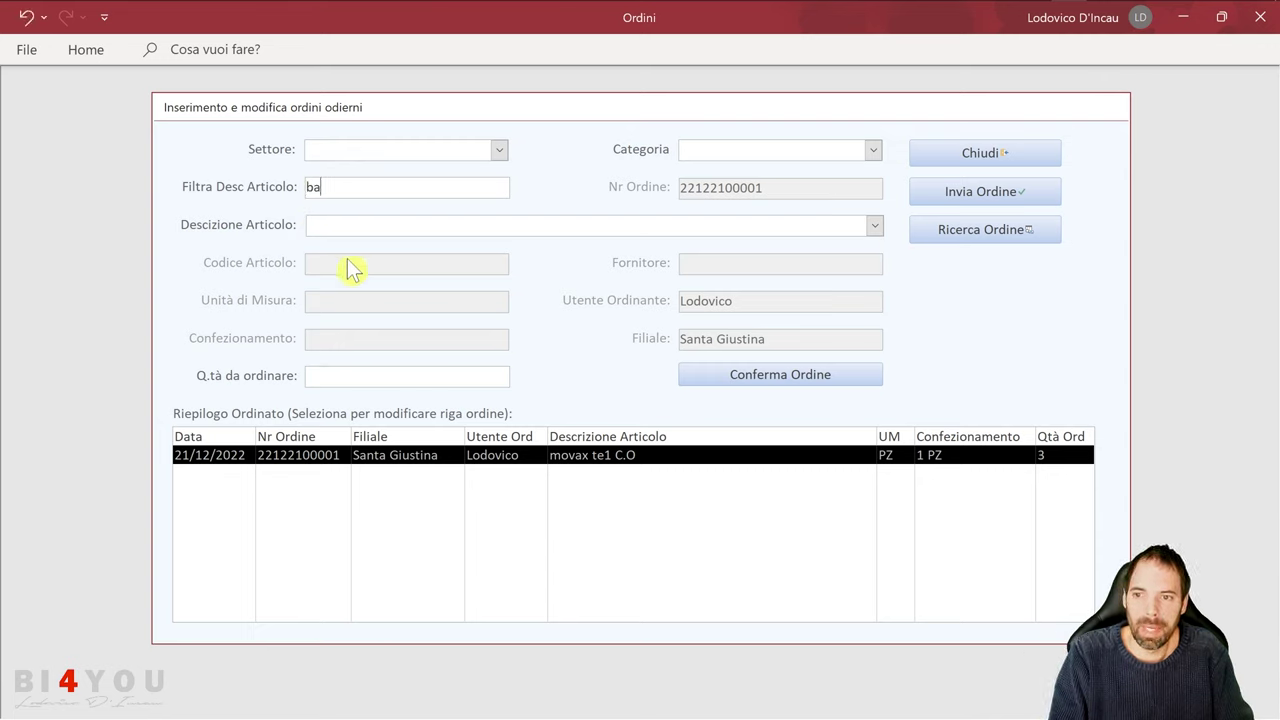
{"action": "left_click", "coordinate": [874, 226]}
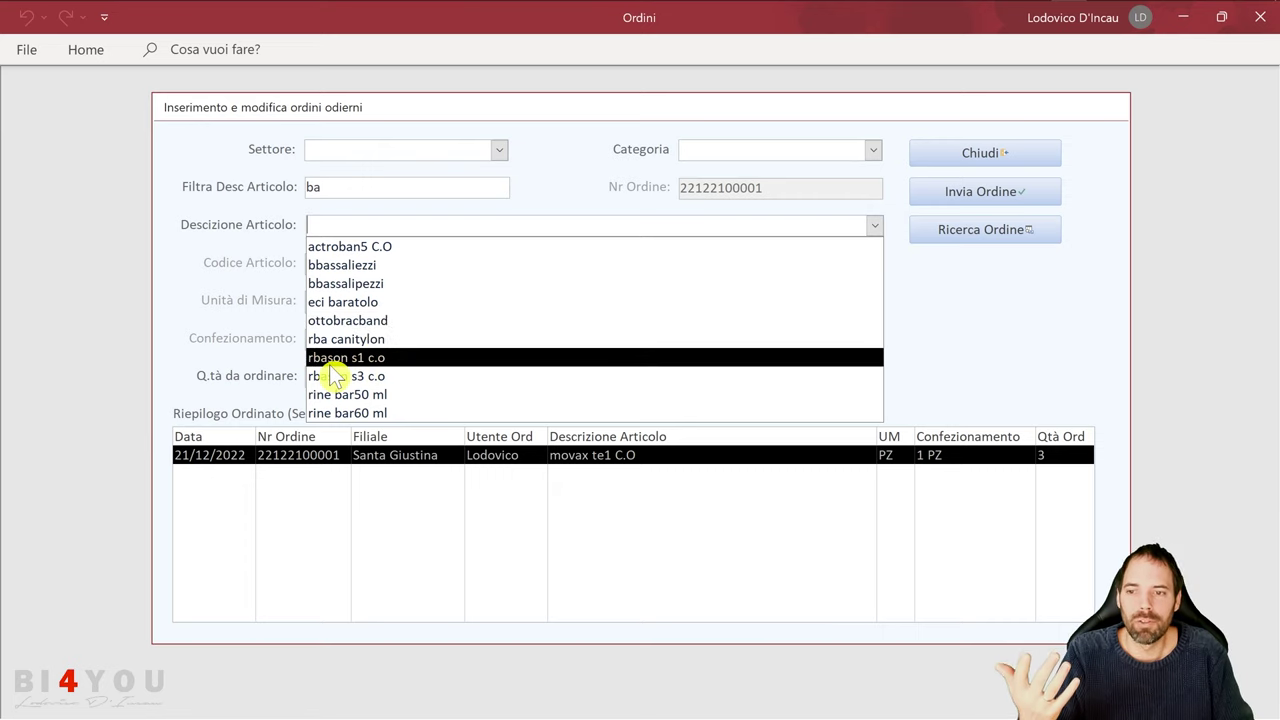
{"action": "left_click", "coordinate": [371, 186]}
{"action": "type", "text": "s"}
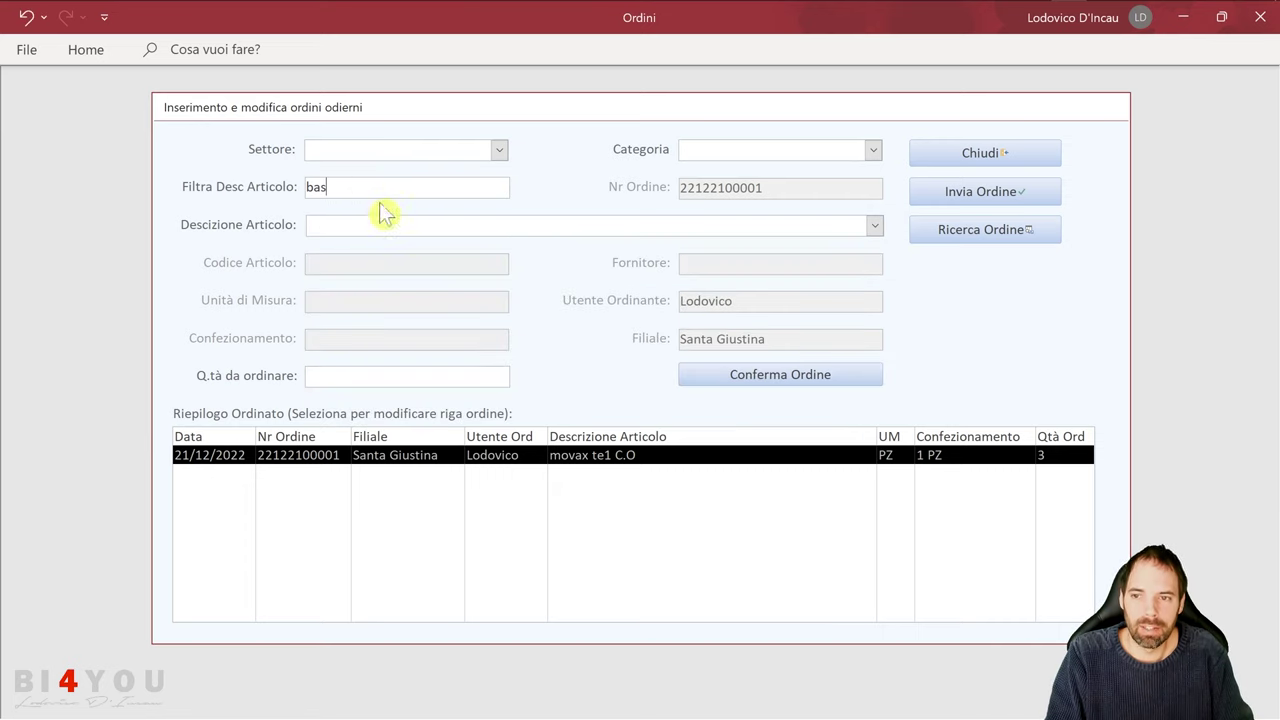
{"action": "left_click", "coordinate": [874, 226]}
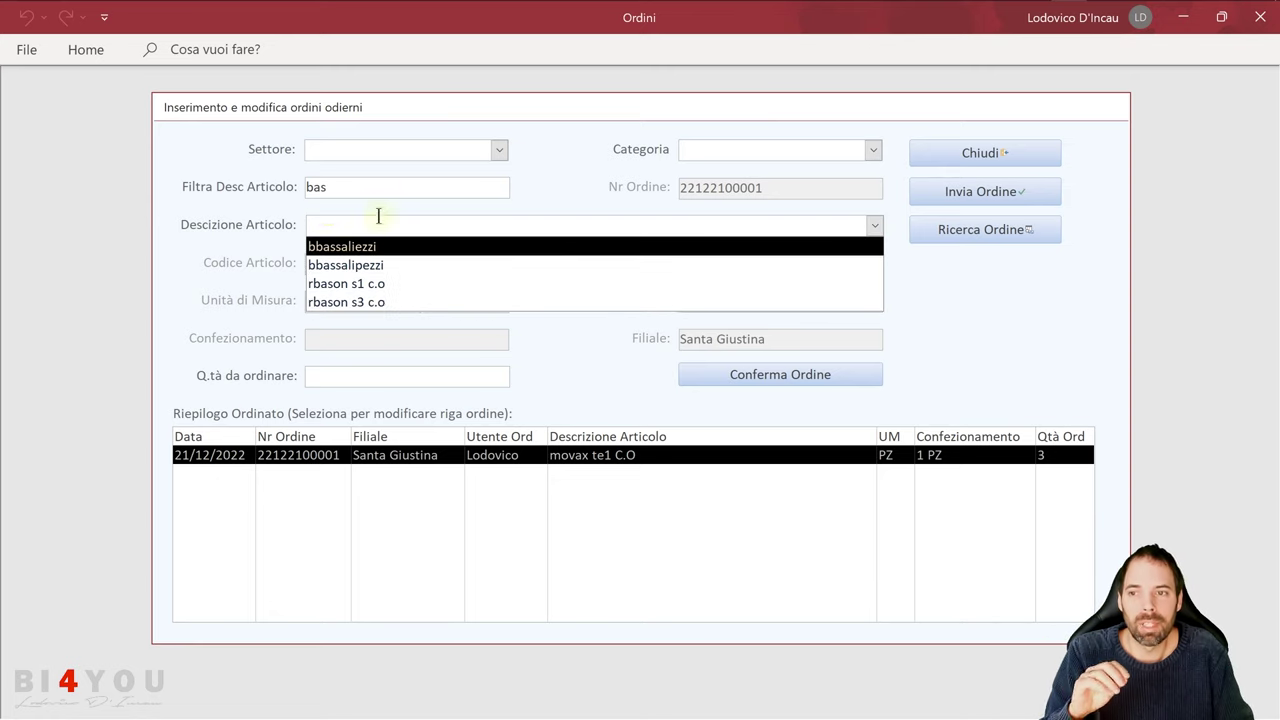
{"action": "left_click", "coordinate": [262, 224]}
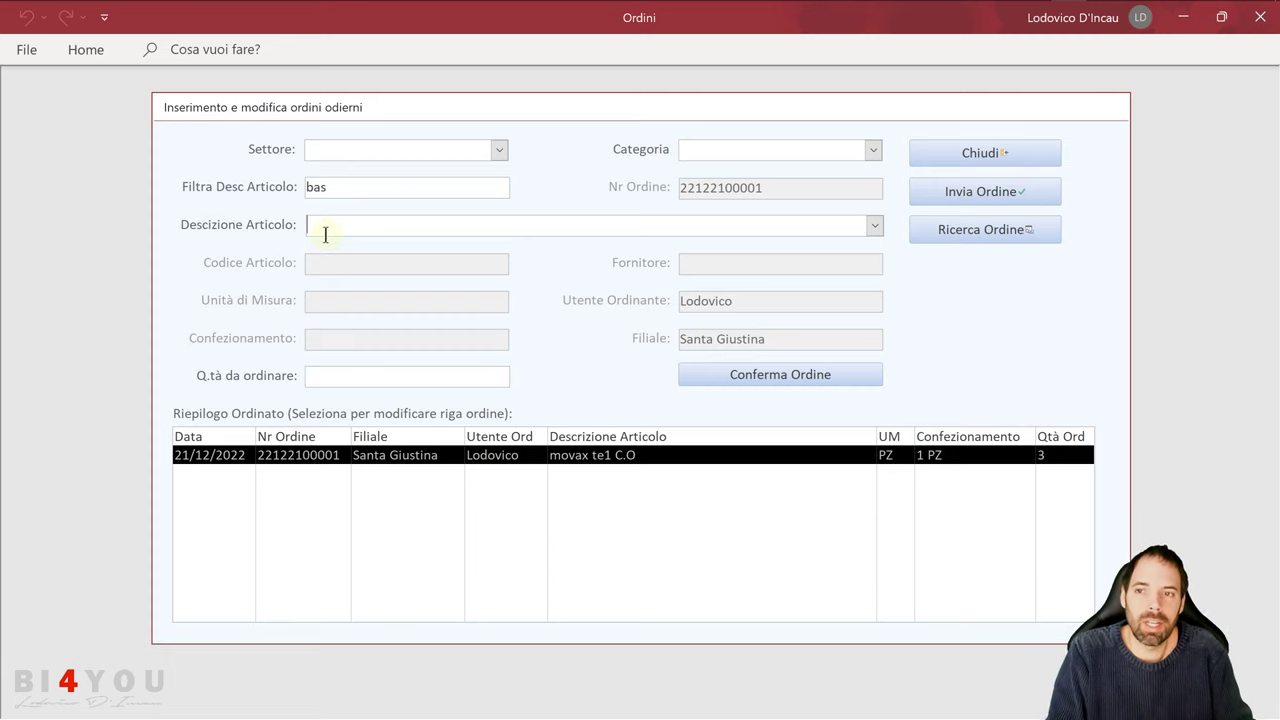
{"action": "double_click", "coordinate": [331, 190]}
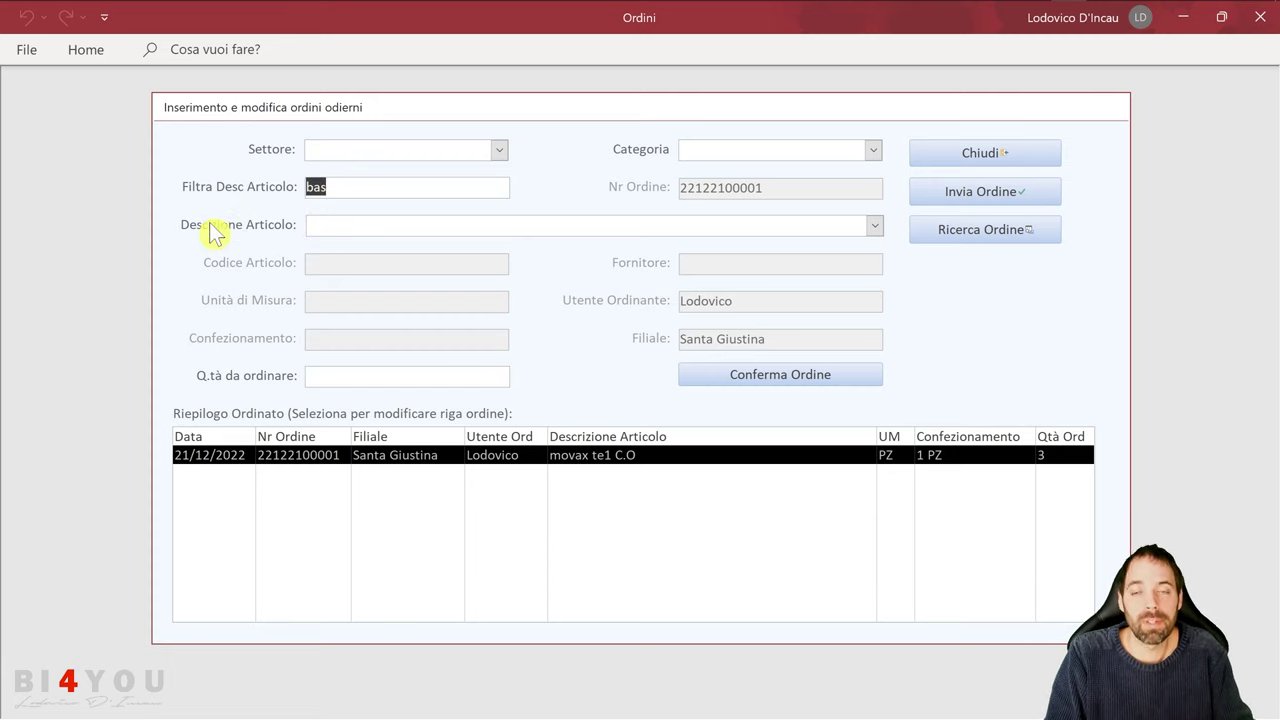
{"action": "left_click", "coordinate": [329, 189]}
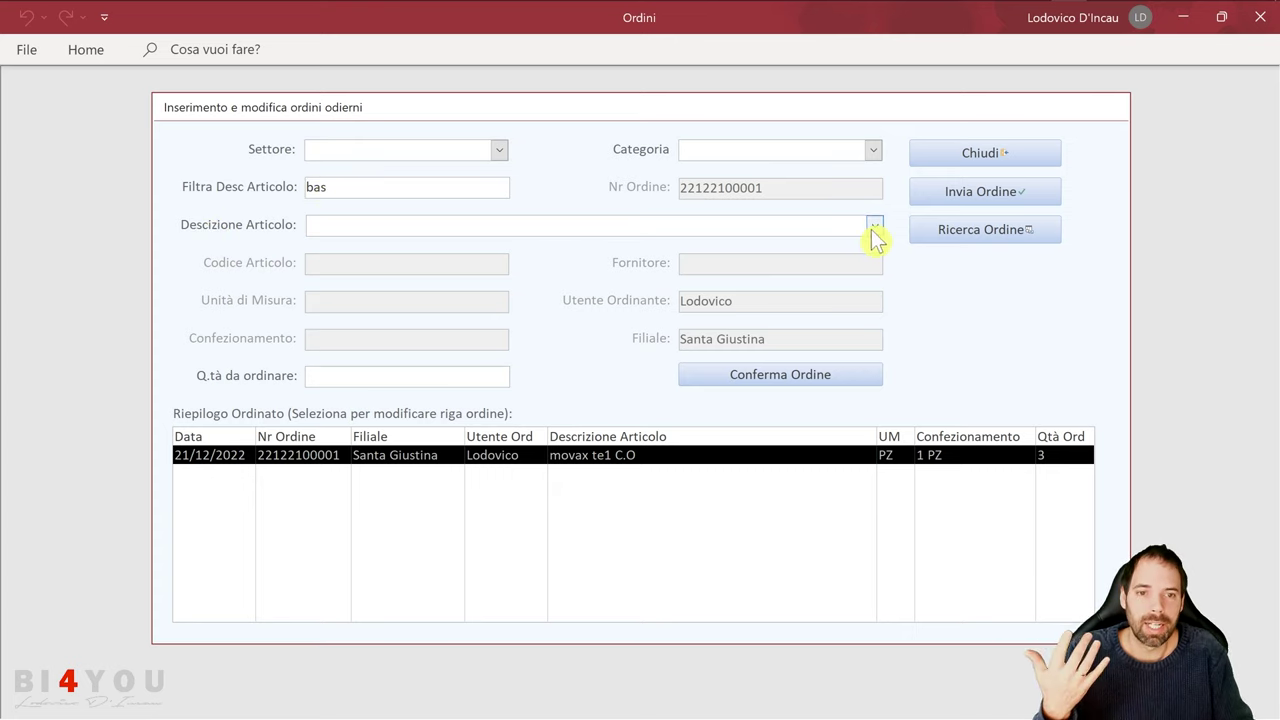
{"action": "left_click", "coordinate": [874, 228]}
{"action": "left_click", "coordinate": [366, 265]}
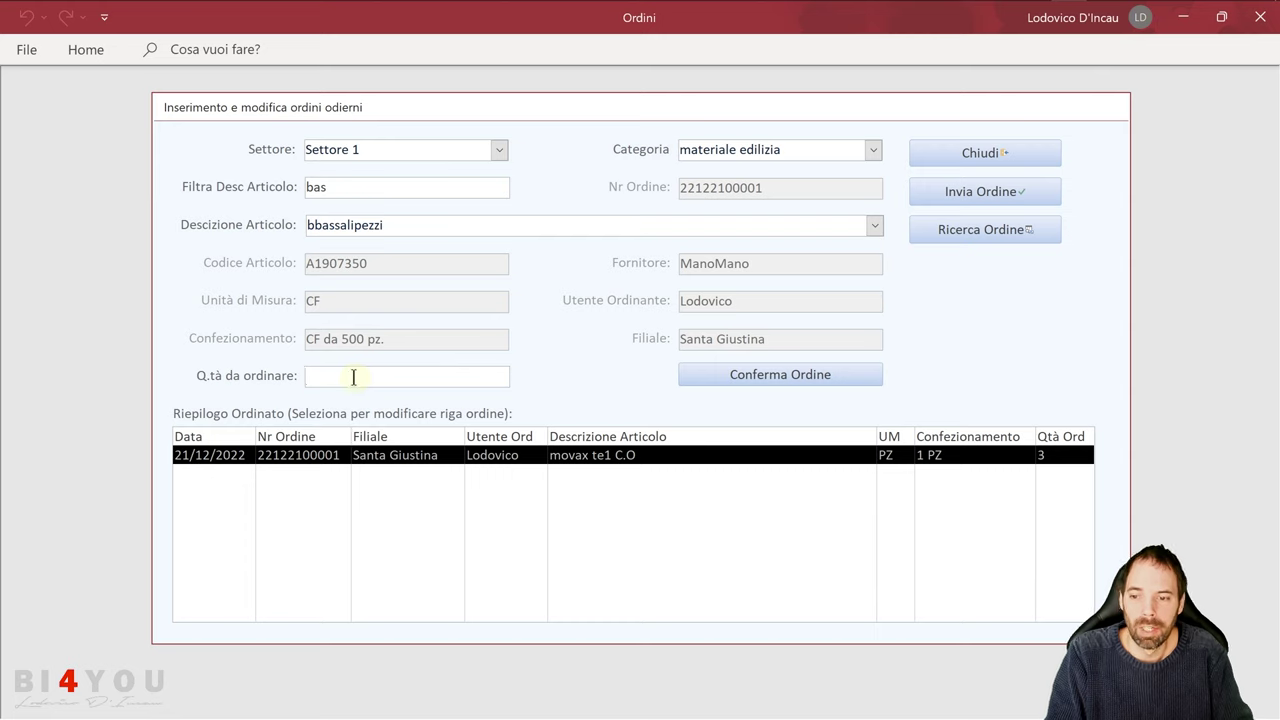
- Add bbassalipezzi with quantity 7, then step between the two order lines in the summary
{"action": "type", "text": "7"}
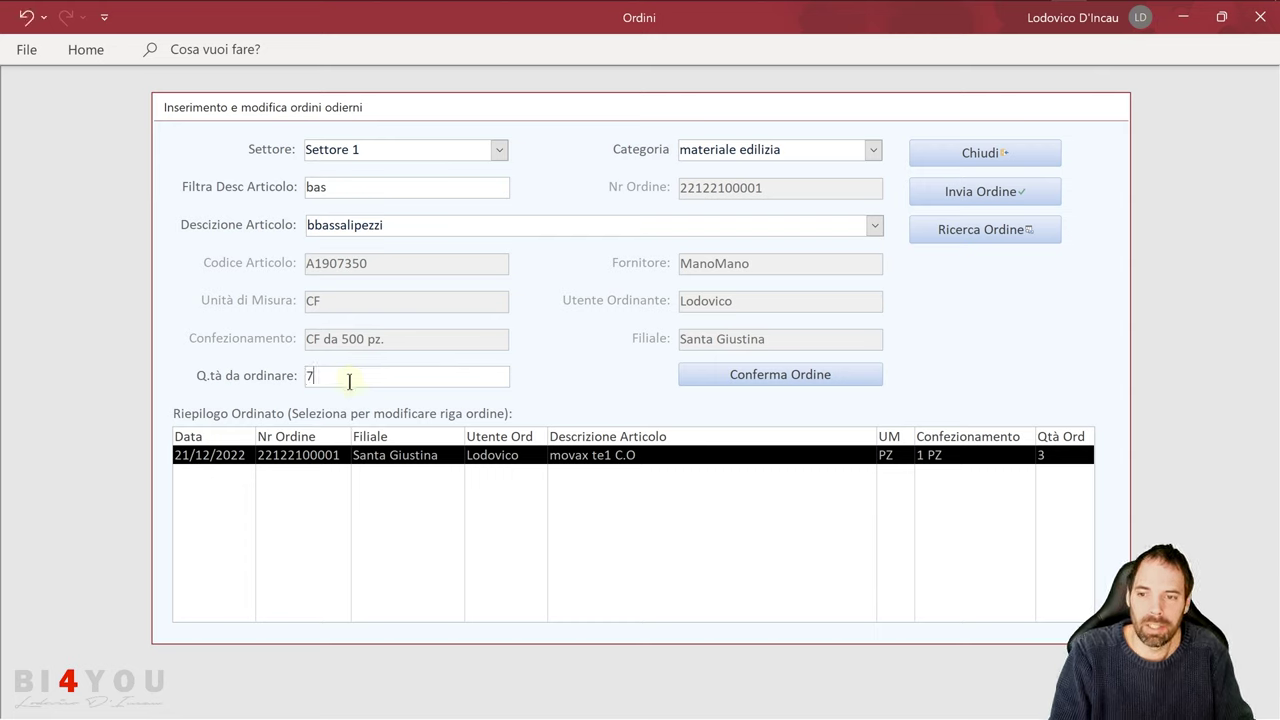
{"action": "left_click", "coordinate": [718, 384]}
{"action": "left_click", "coordinate": [330, 474]}
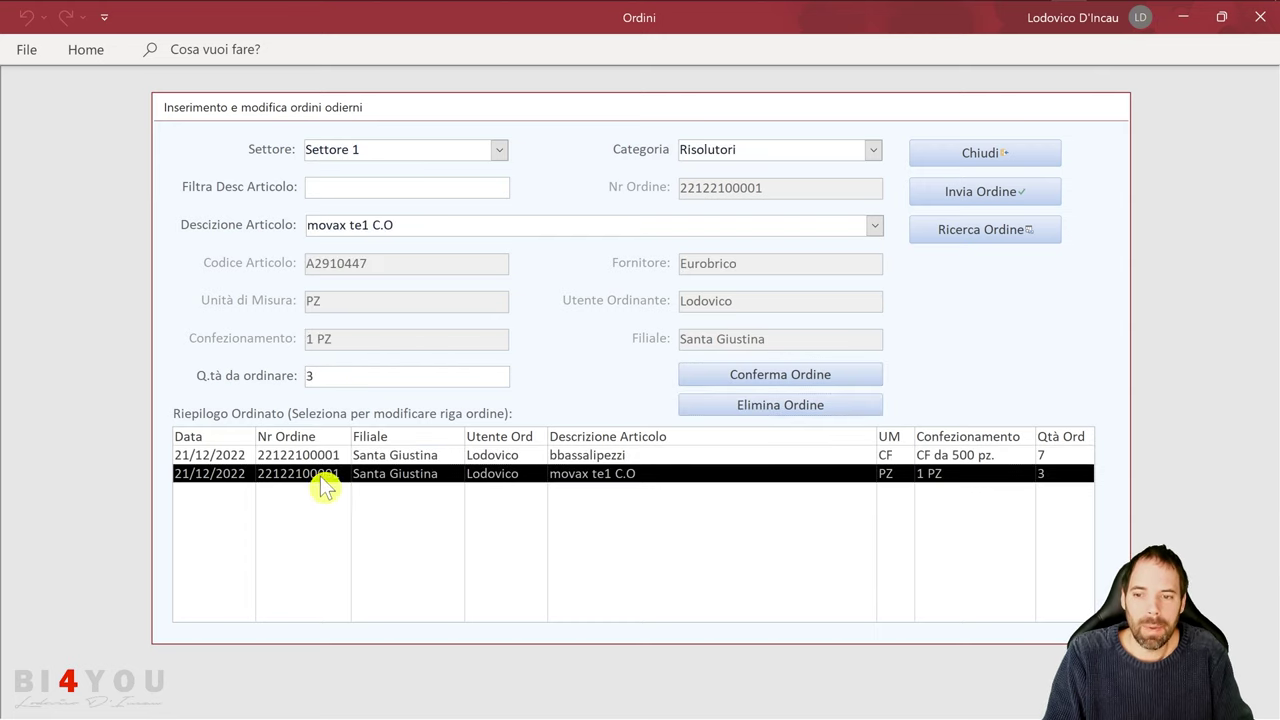
{"action": "key", "text": "Up"}
{"action": "key", "text": "Down"}
{"action": "key", "text": "Up"}
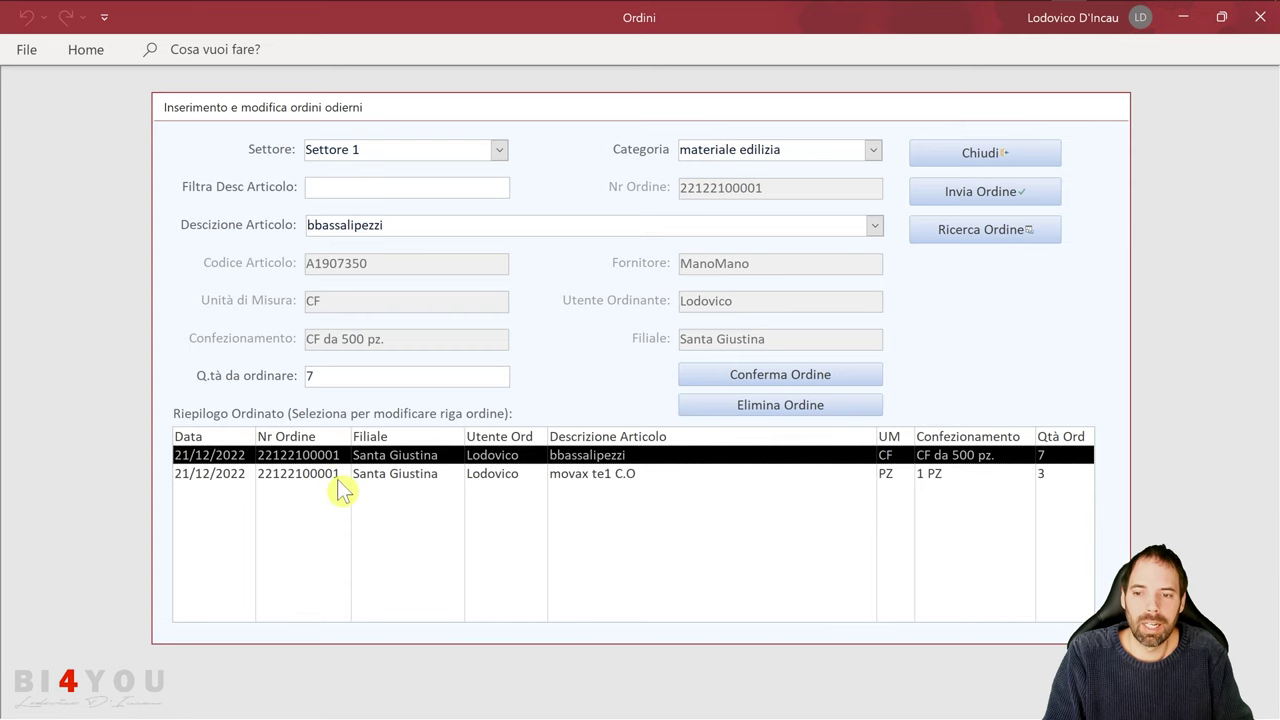
{"action": "left_click", "coordinate": [337, 476]}
{"action": "key", "text": "Up"}
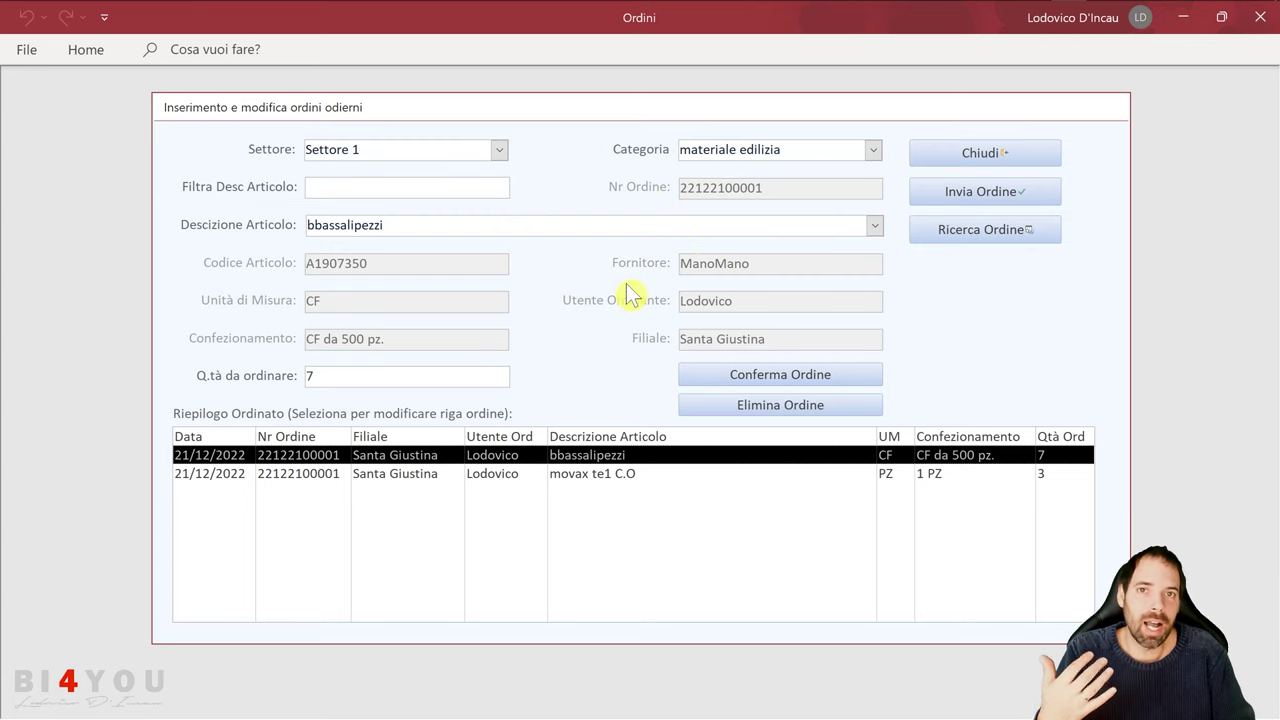
- Confirm sending today's order and attach the note 'nota suplementare'
{"action": "left_click", "coordinate": [940, 196]}
{"action": "left_click_drag", "start_coordinate": [712, 304], "coordinate": [718, 213]}
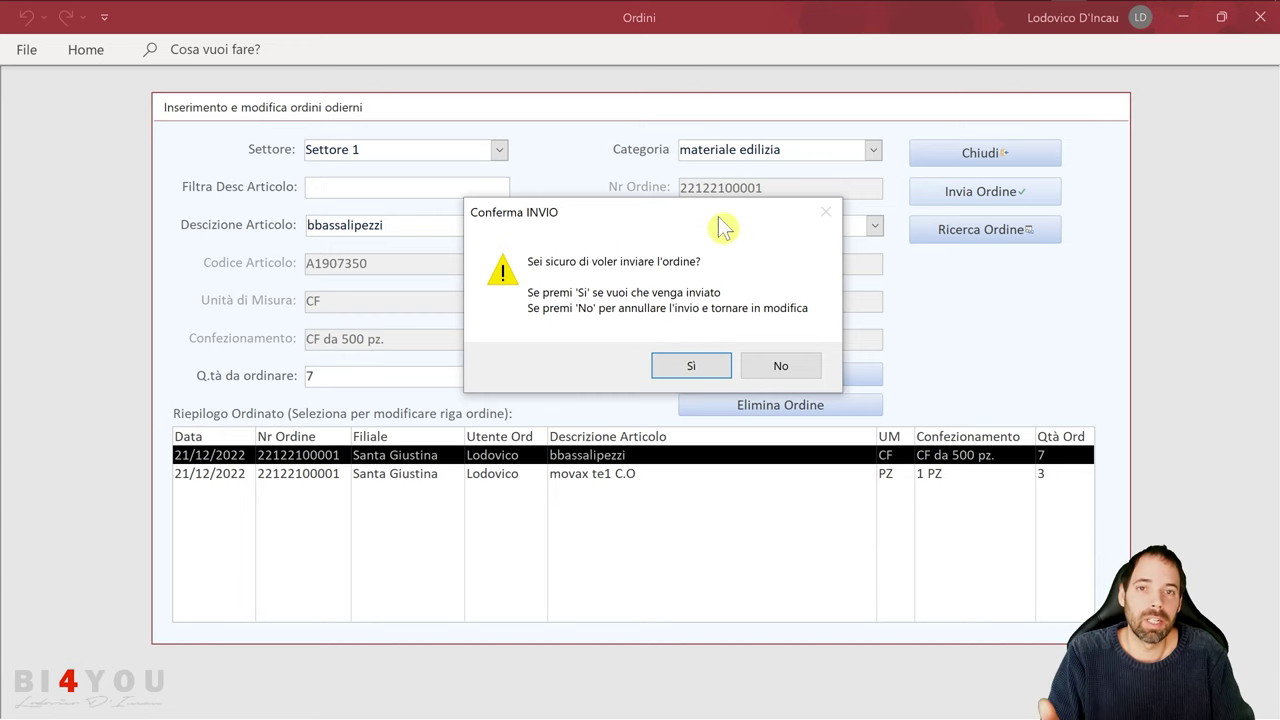
{"action": "left_click_drag", "start_coordinate": [712, 214], "coordinate": [659, 262]}
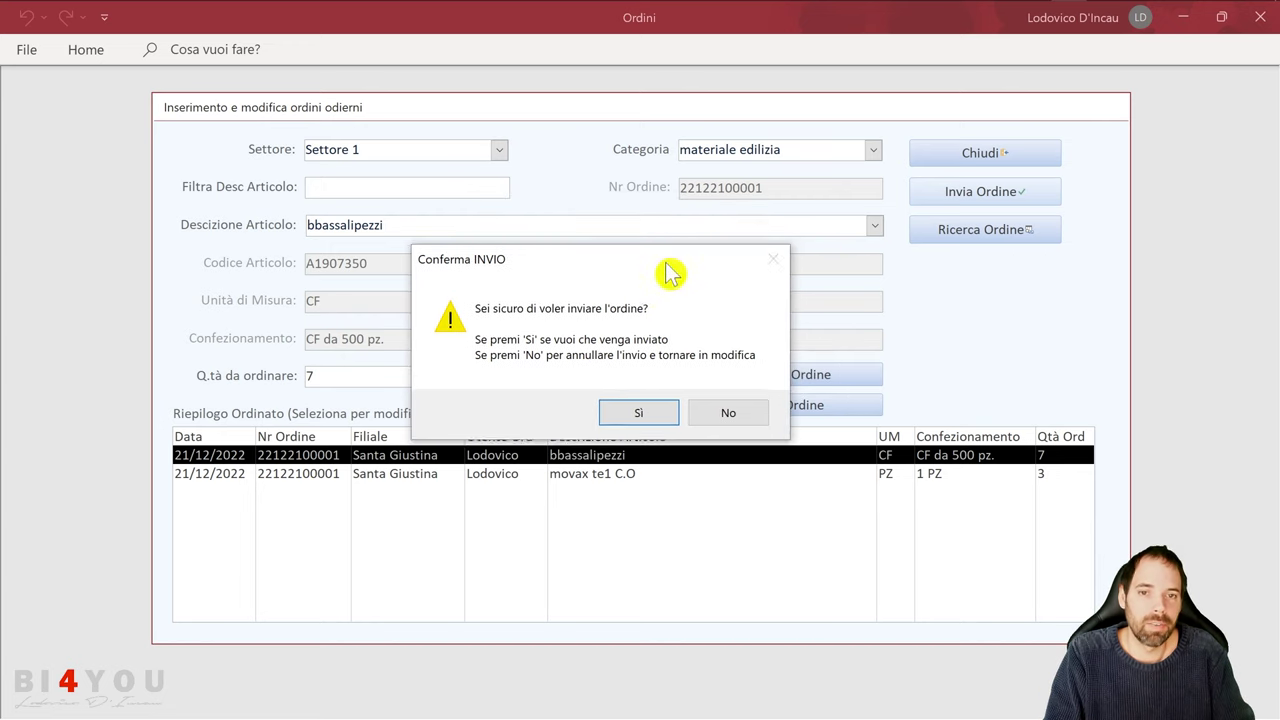
{"action": "left_click", "coordinate": [645, 414]}
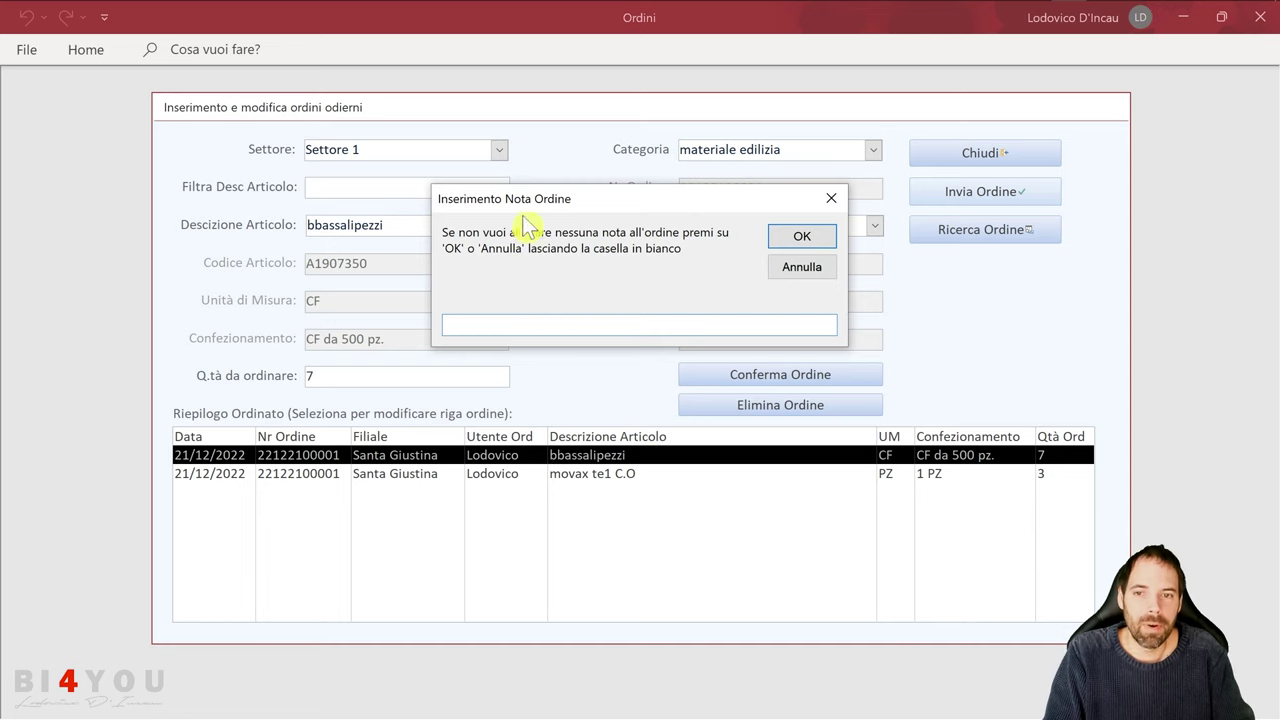
{"action": "left_click_drag", "start_coordinate": [622, 203], "coordinate": [618, 279]}
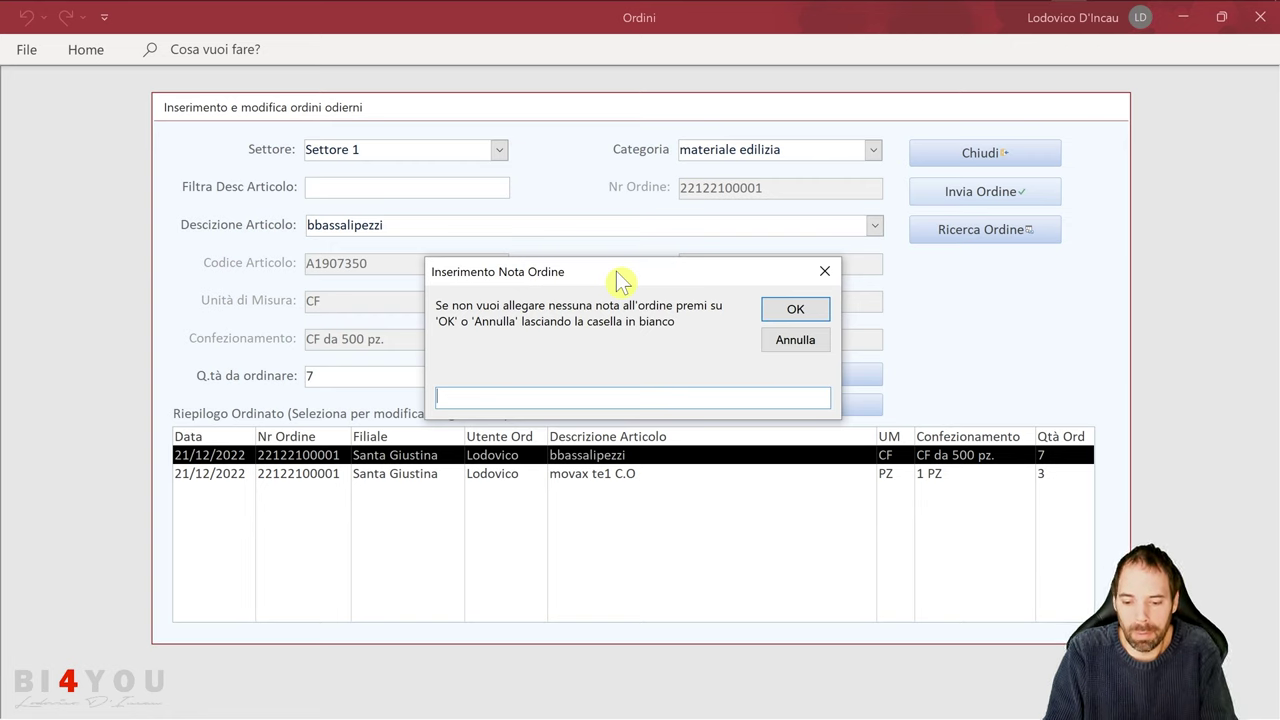
{"action": "type", "text": "nota suplementare"}
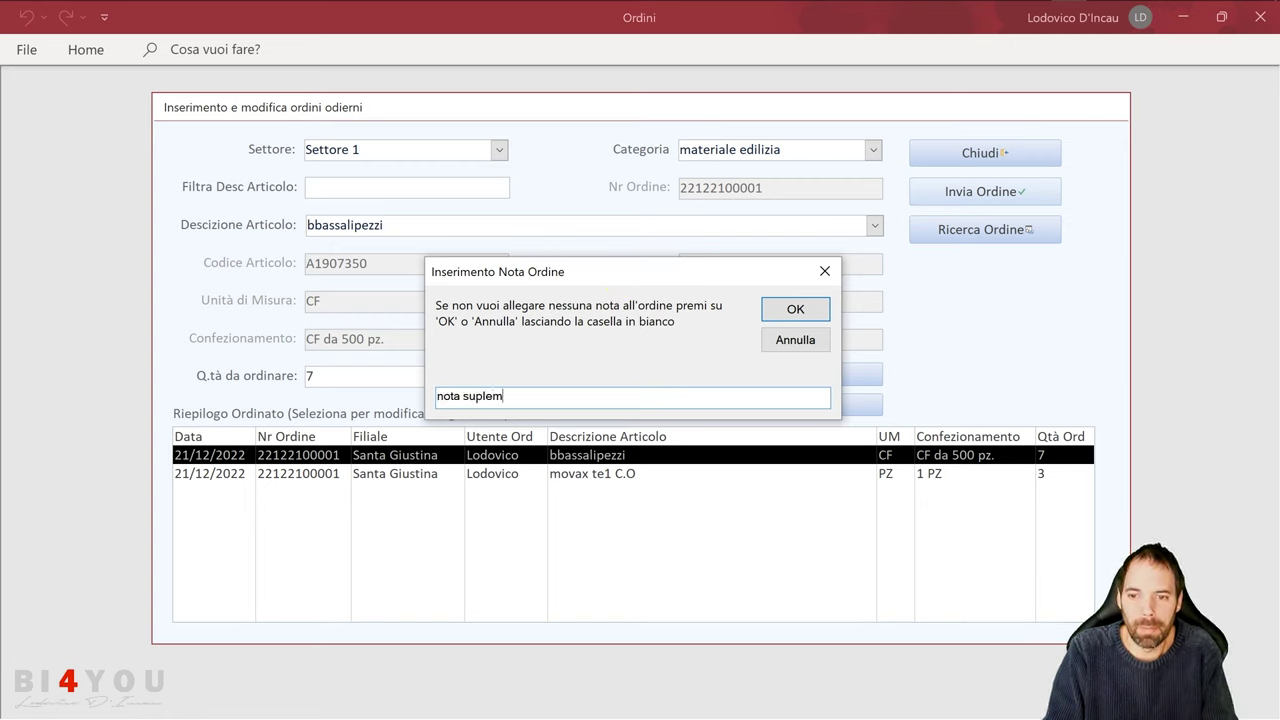
{"action": "left_click", "coordinate": [797, 314]}
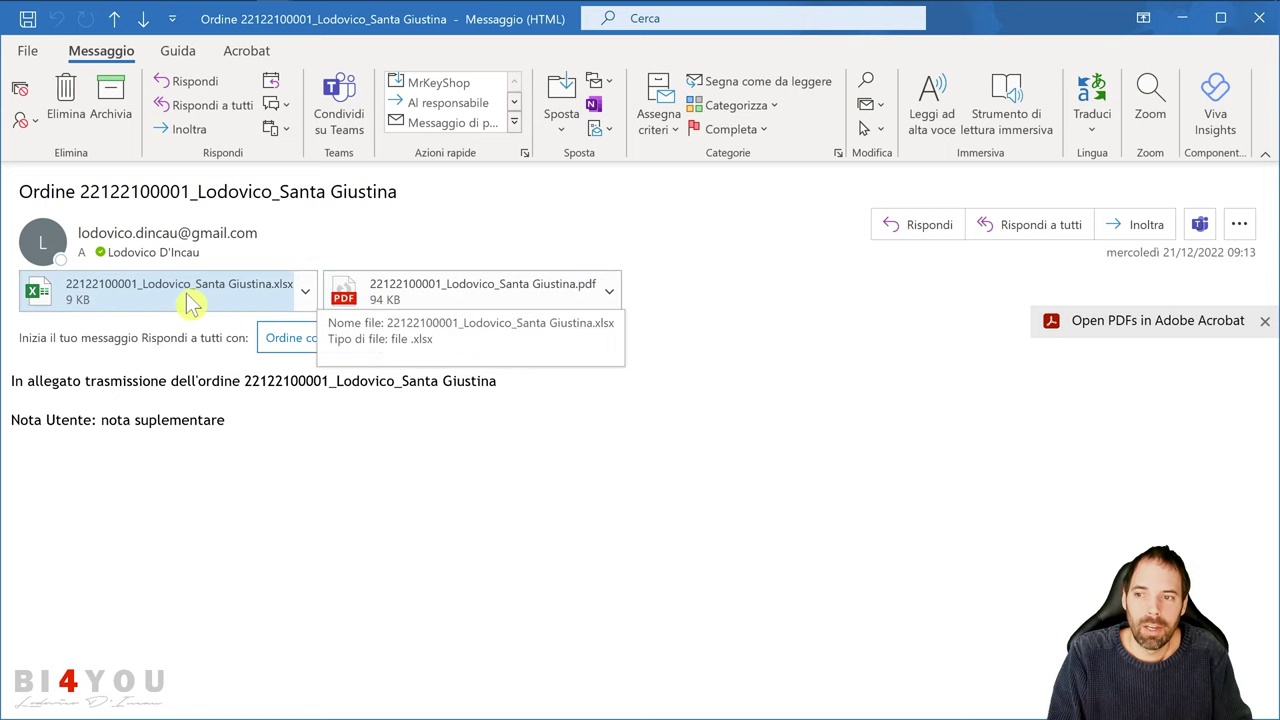
- Open the order e-mail's PDF attachment
{"action": "double_click", "coordinate": [405, 290]}
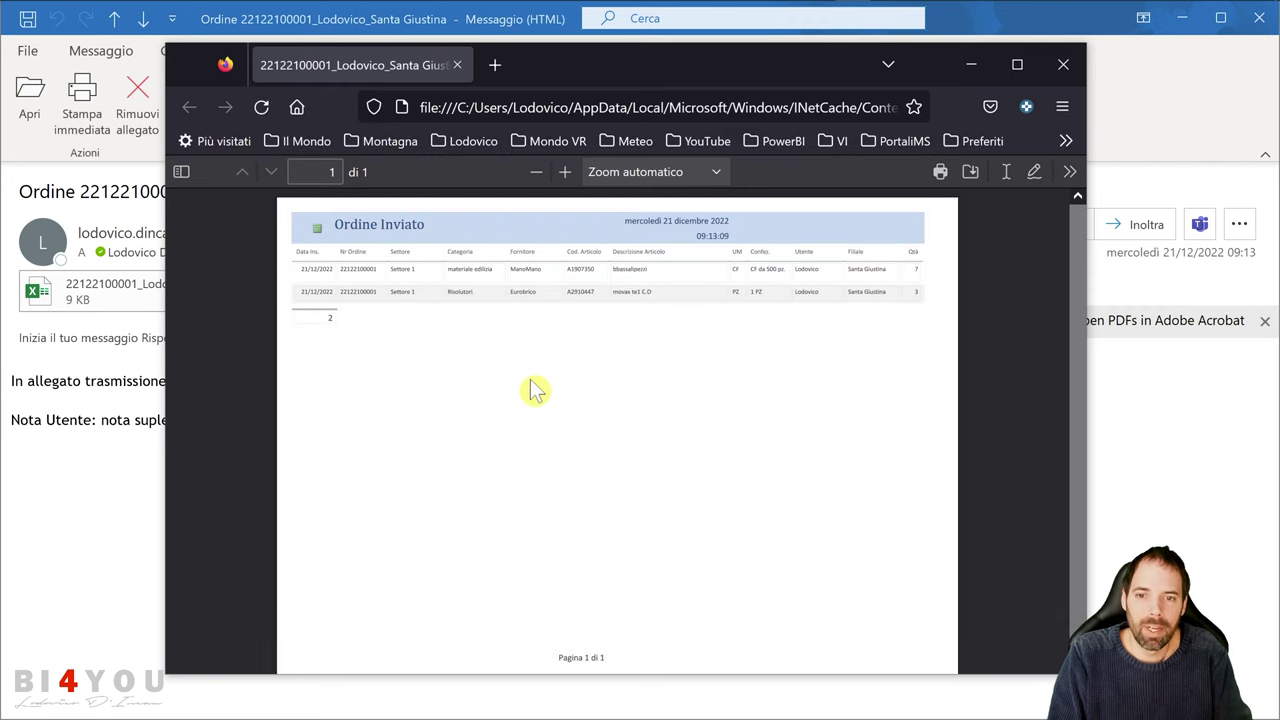
- Look over the Ordine Inviato PDF's header date, heading and time, then close the viewer
{"action": "scroll", "coordinate": [609, 318], "scroll_direction": "up", "scroll_amount": 1}
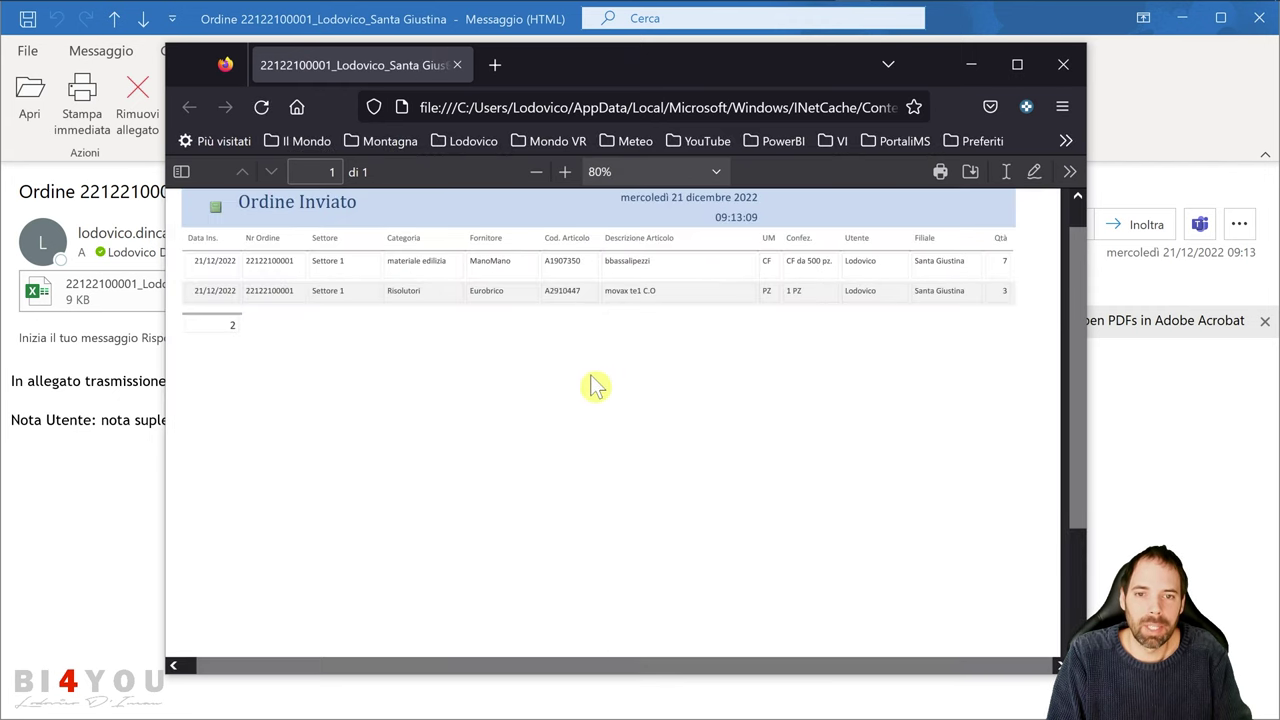
{"action": "scroll", "coordinate": [594, 386], "scroll_direction": "up", "scroll_amount": 1}
{"action": "left_click_drag", "start_coordinate": [630, 228], "coordinate": [771, 257]}
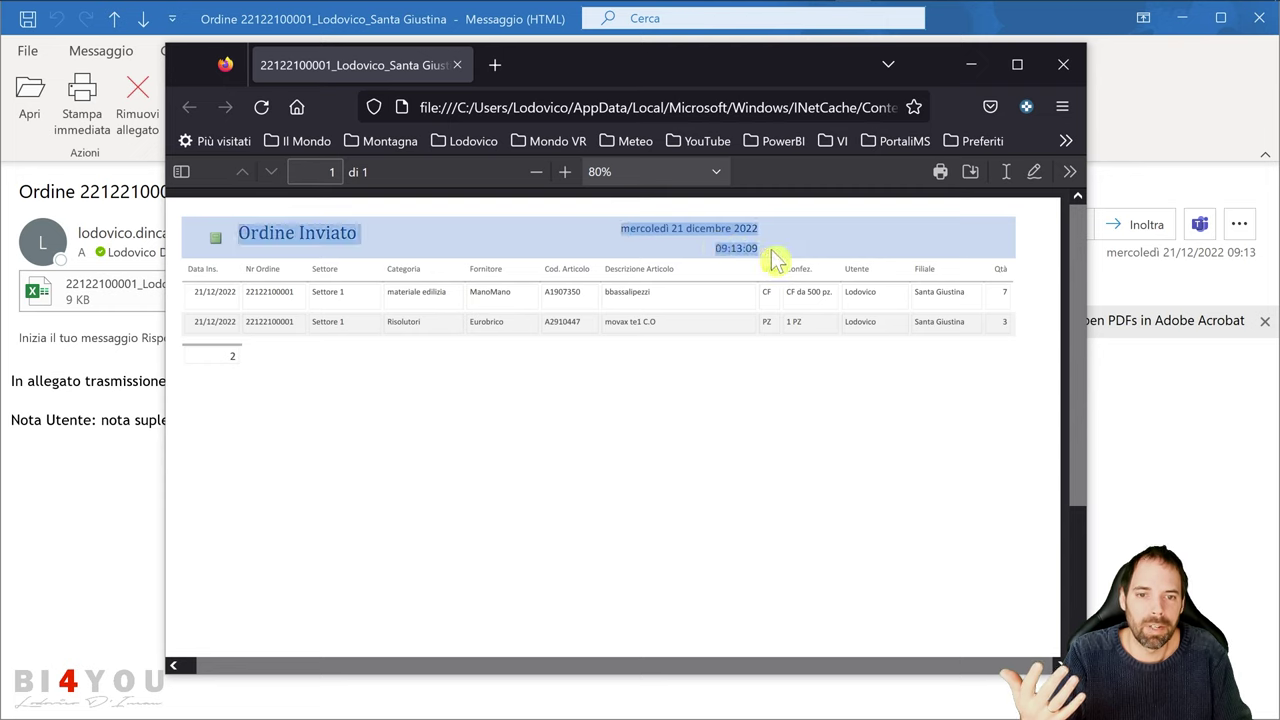
{"action": "left_click", "coordinate": [706, 391]}
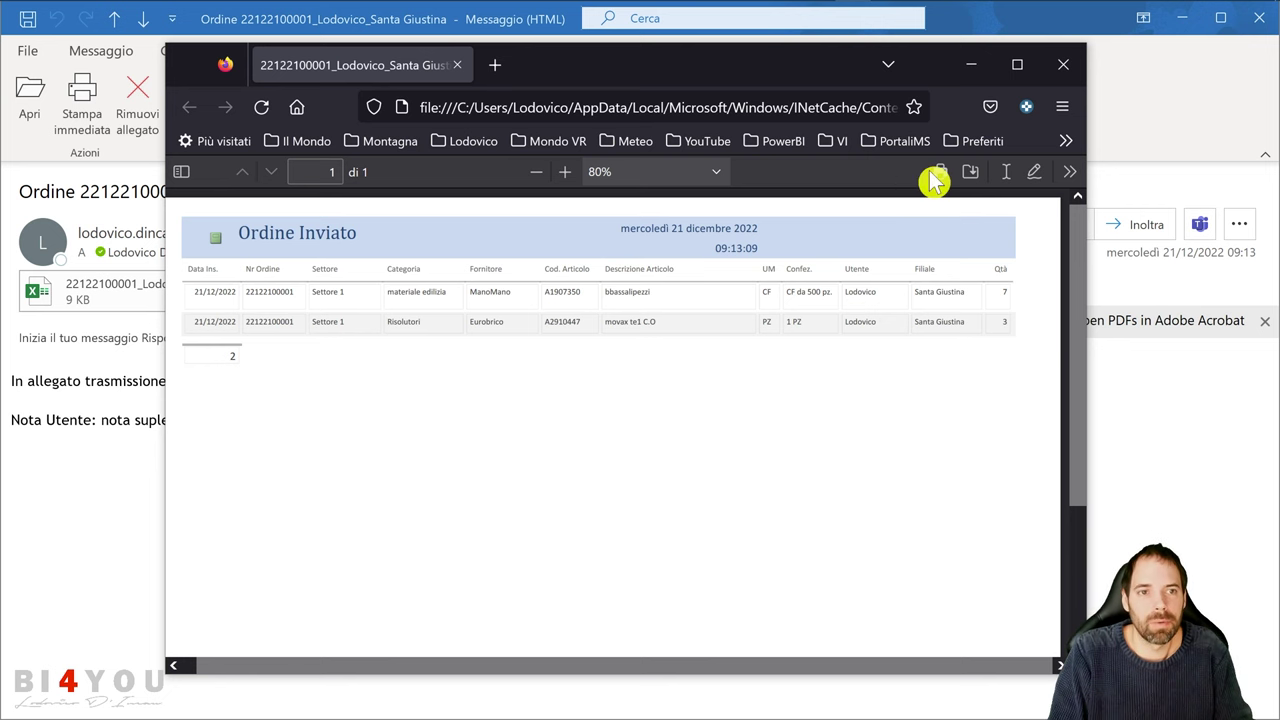
{"action": "left_click", "coordinate": [1072, 67]}
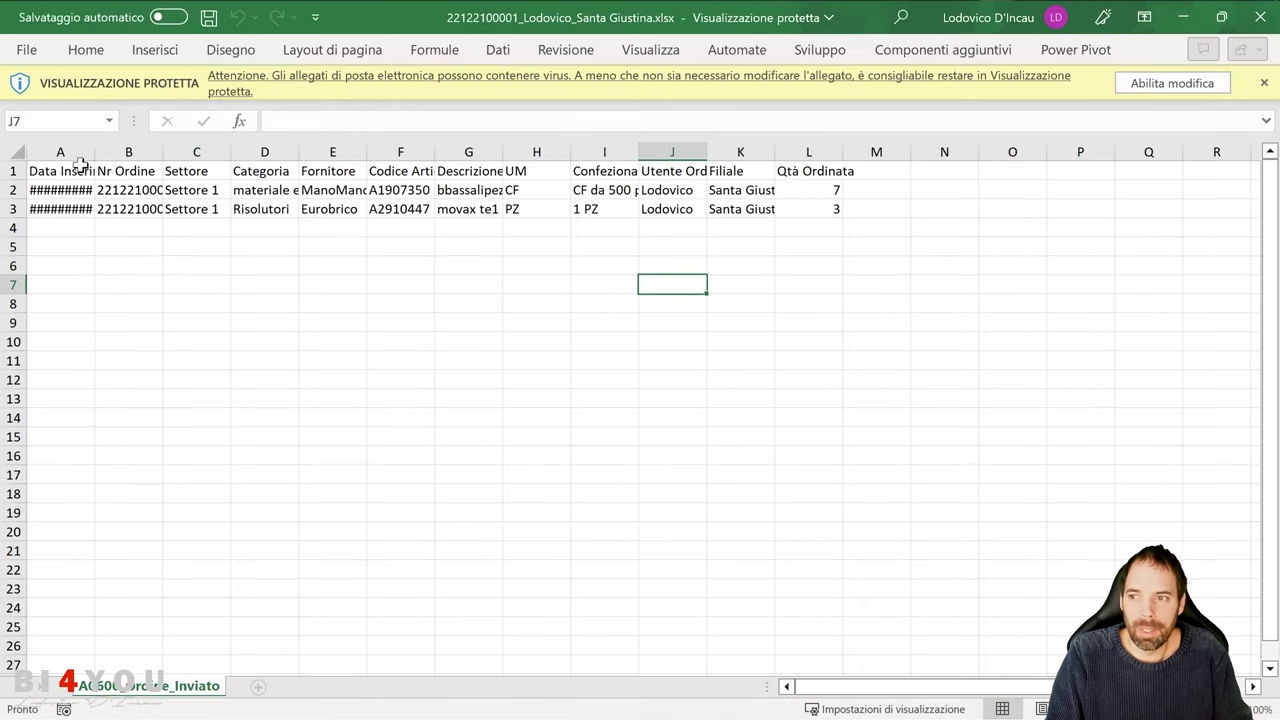
- Autofit all columns of the order sheet, check the two order rows, then close the workbook
{"action": "left_click", "coordinate": [17, 152]}
{"action": "double_click", "coordinate": [95, 152]}
{"action": "left_click", "coordinate": [145, 188]}
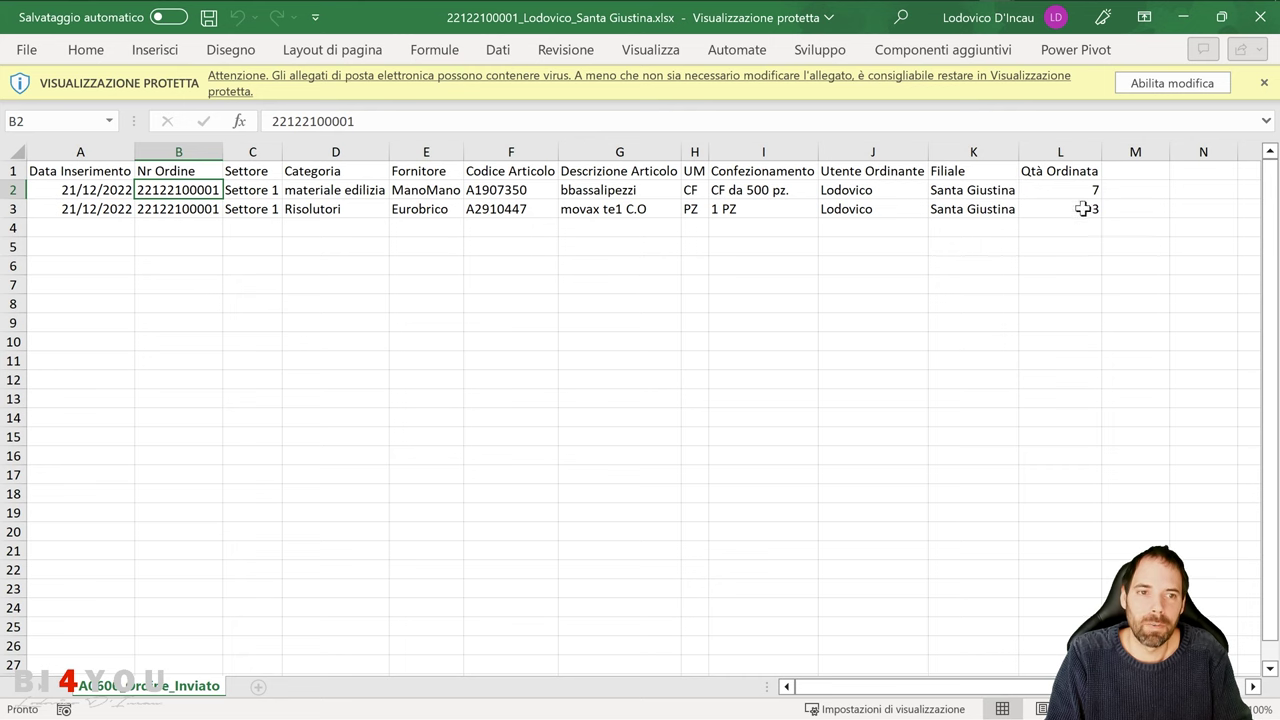
{"action": "left_click_drag", "start_coordinate": [1054, 196], "coordinate": [135, 266]}
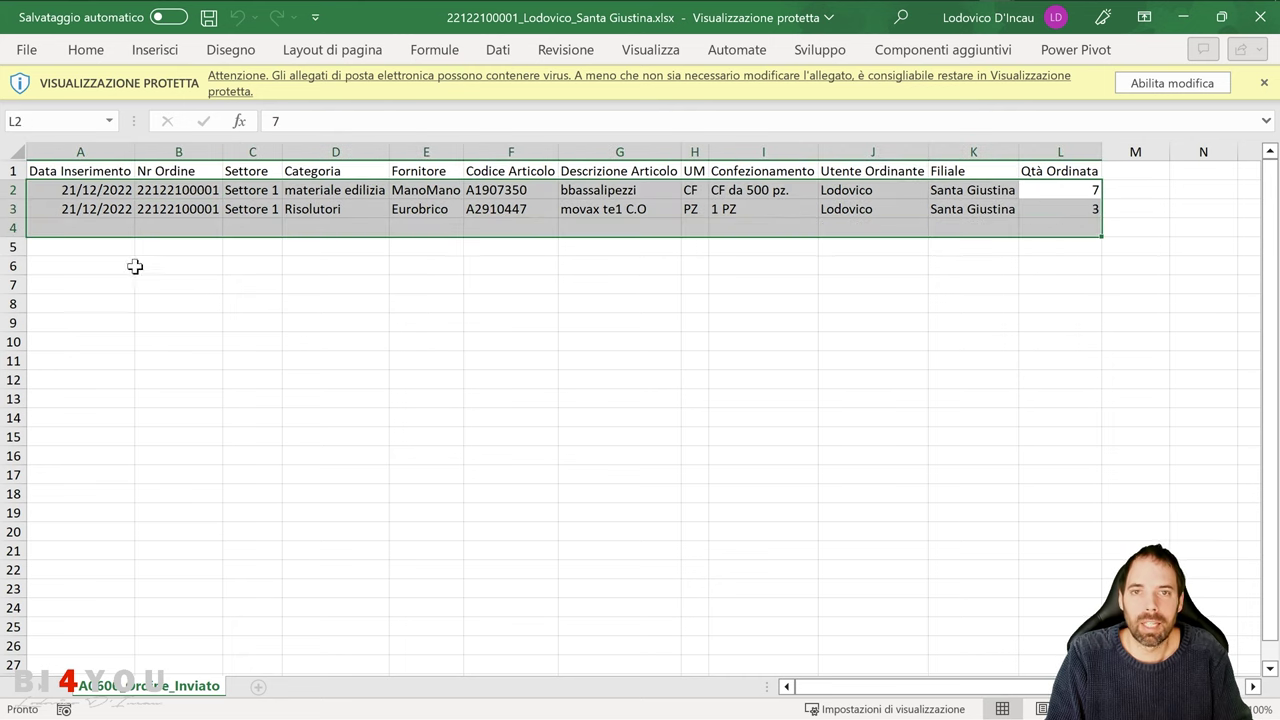
{"action": "left_click", "coordinate": [336, 303]}
{"action": "left_click", "coordinate": [1260, 17]}
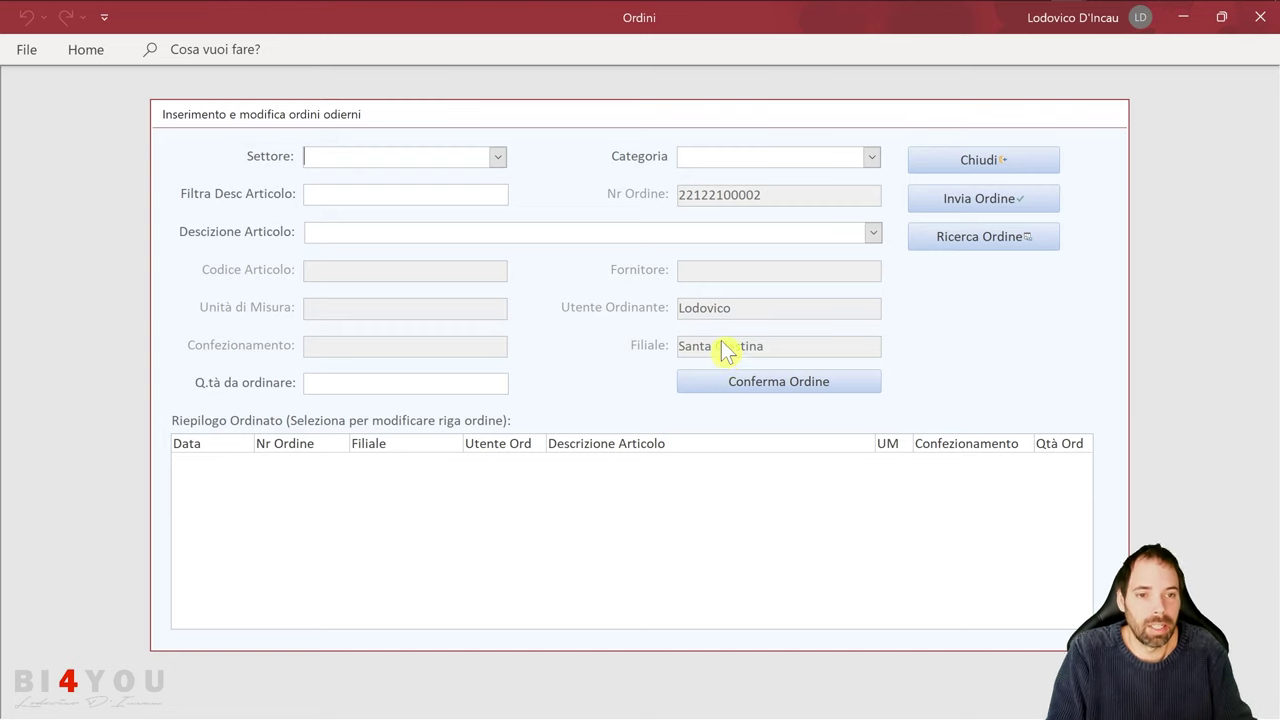
- Open the Ricerca Ordini search form for the Santa Giustina branch from the order-entry form
{"action": "left_click", "coordinate": [983, 250]}
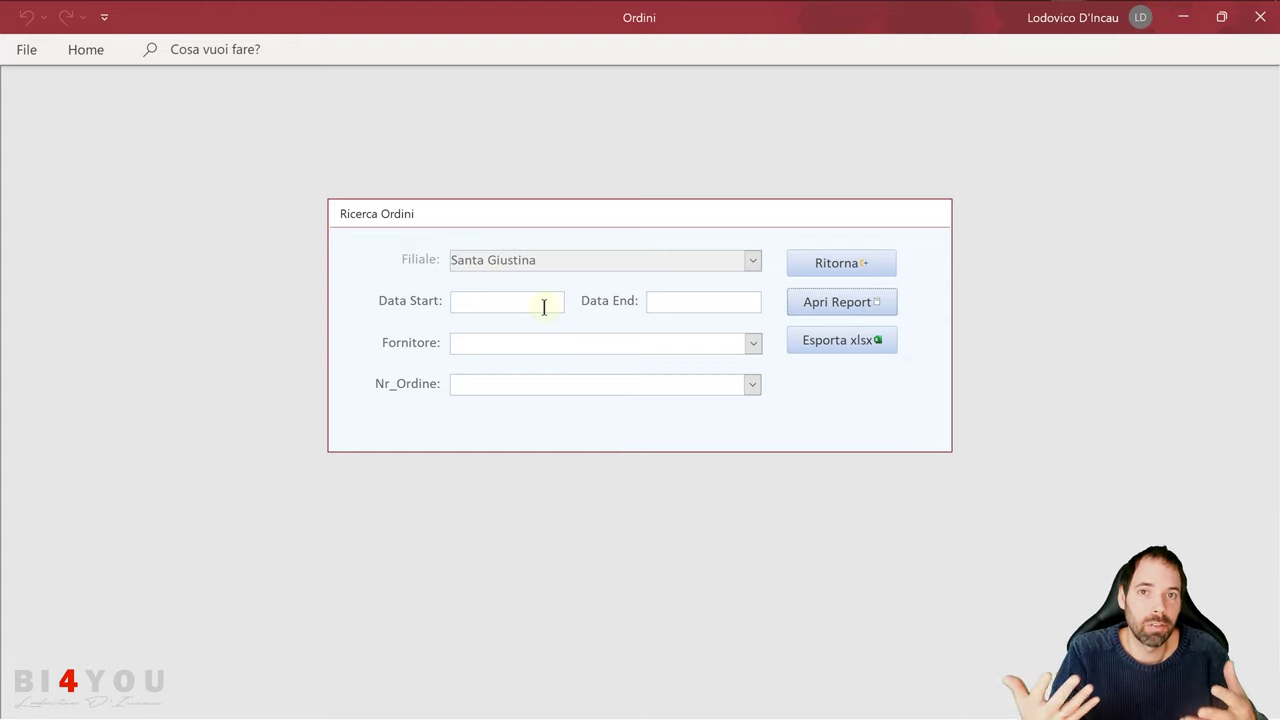
- Pick the sent order in Nr_Ordine and open its Riepilogo ordini inviati report
{"action": "left_click", "coordinate": [482, 298]}
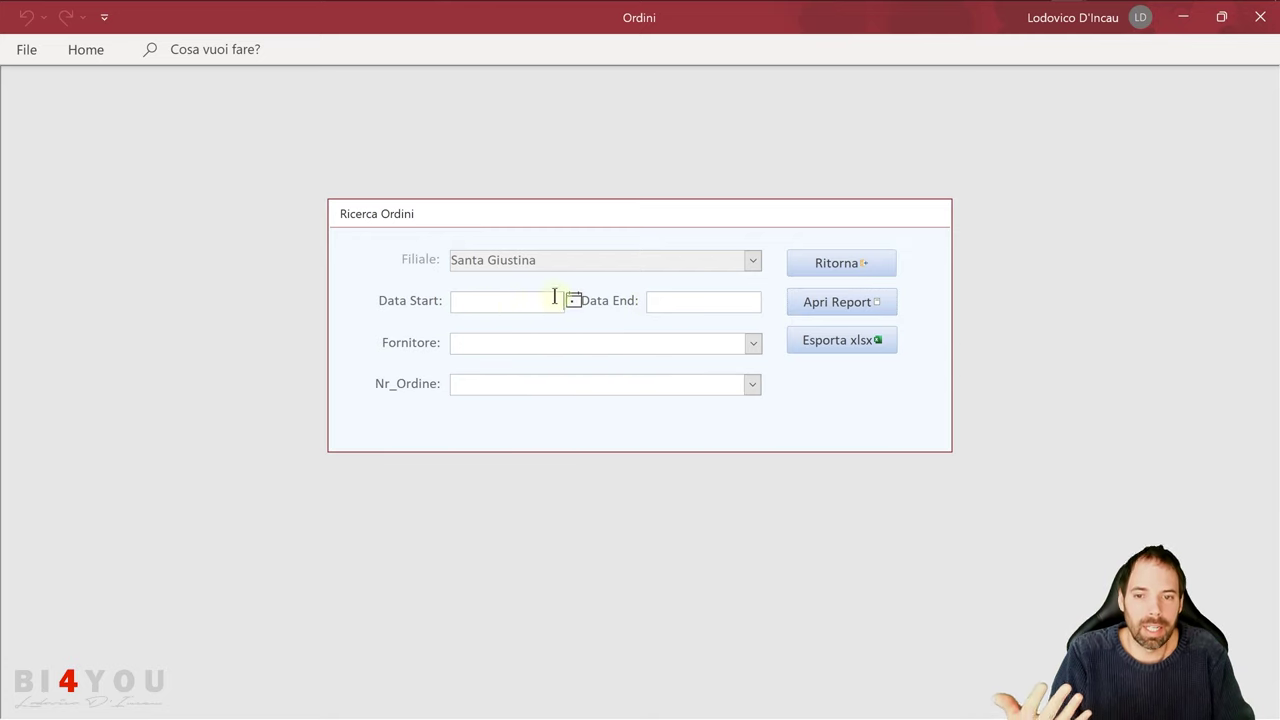
{"action": "left_click", "coordinate": [752, 343]}
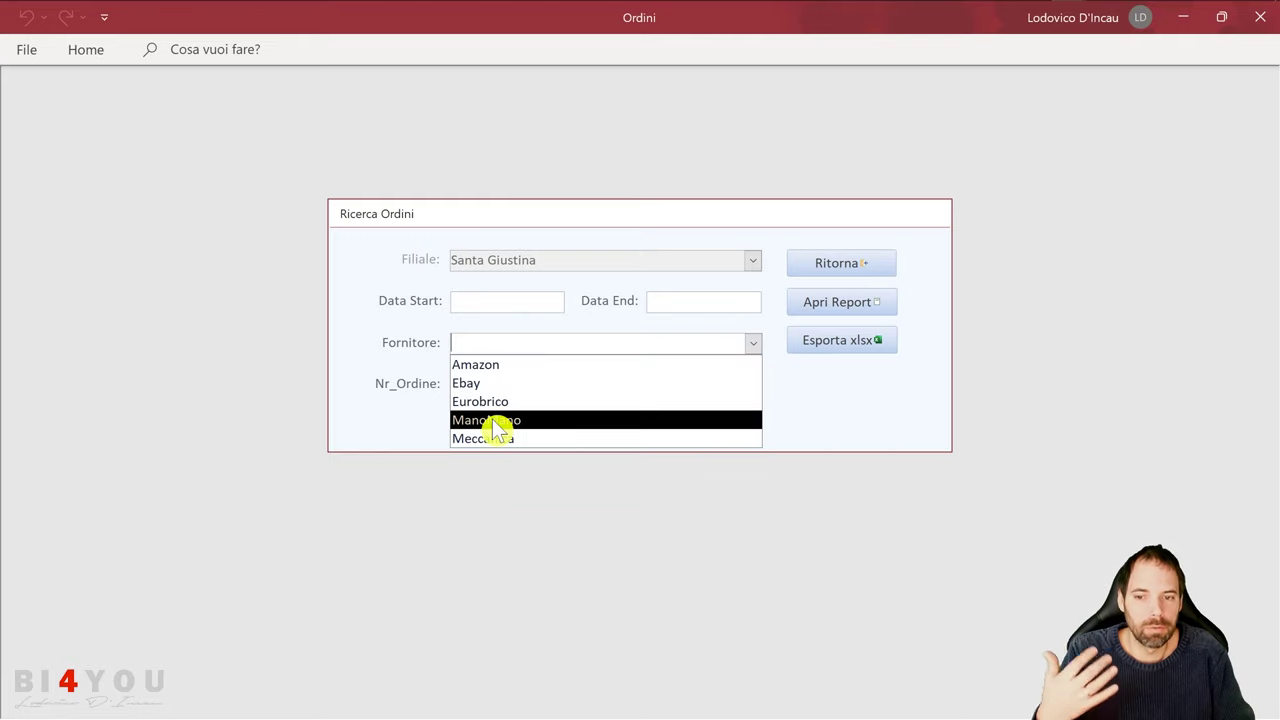
{"action": "left_click", "coordinate": [438, 415]}
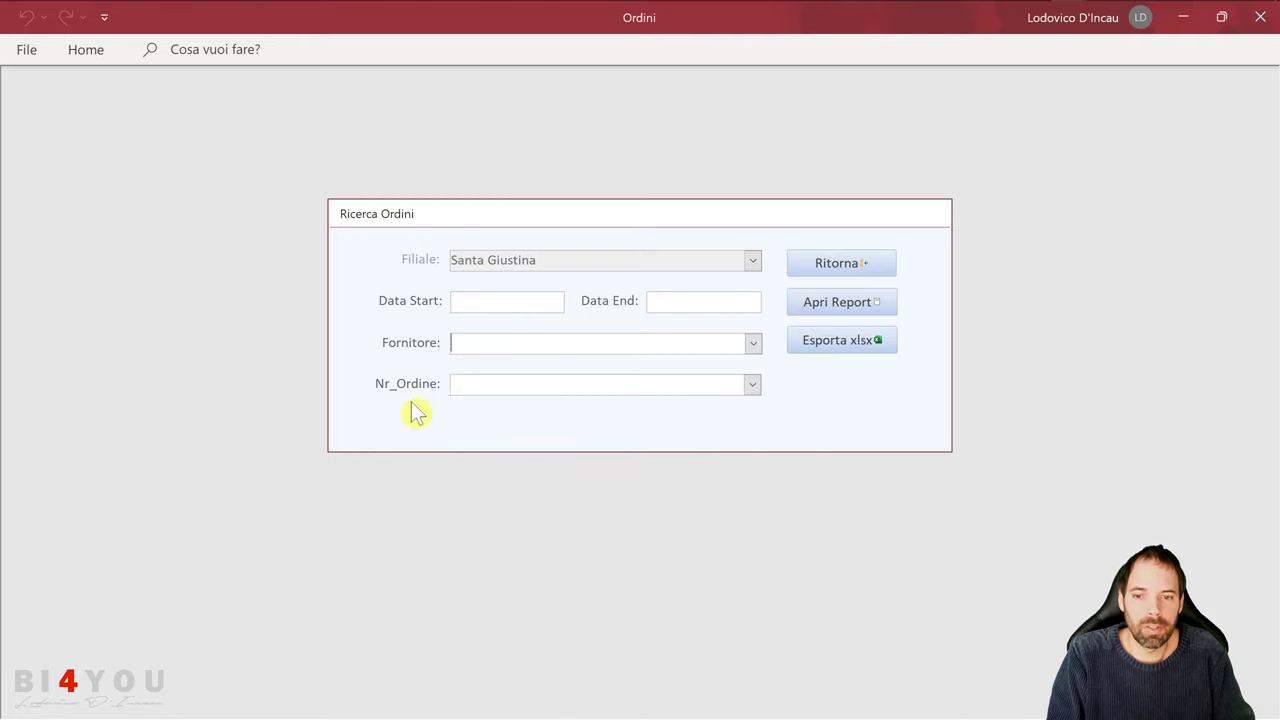
{"action": "left_click", "coordinate": [753, 386]}
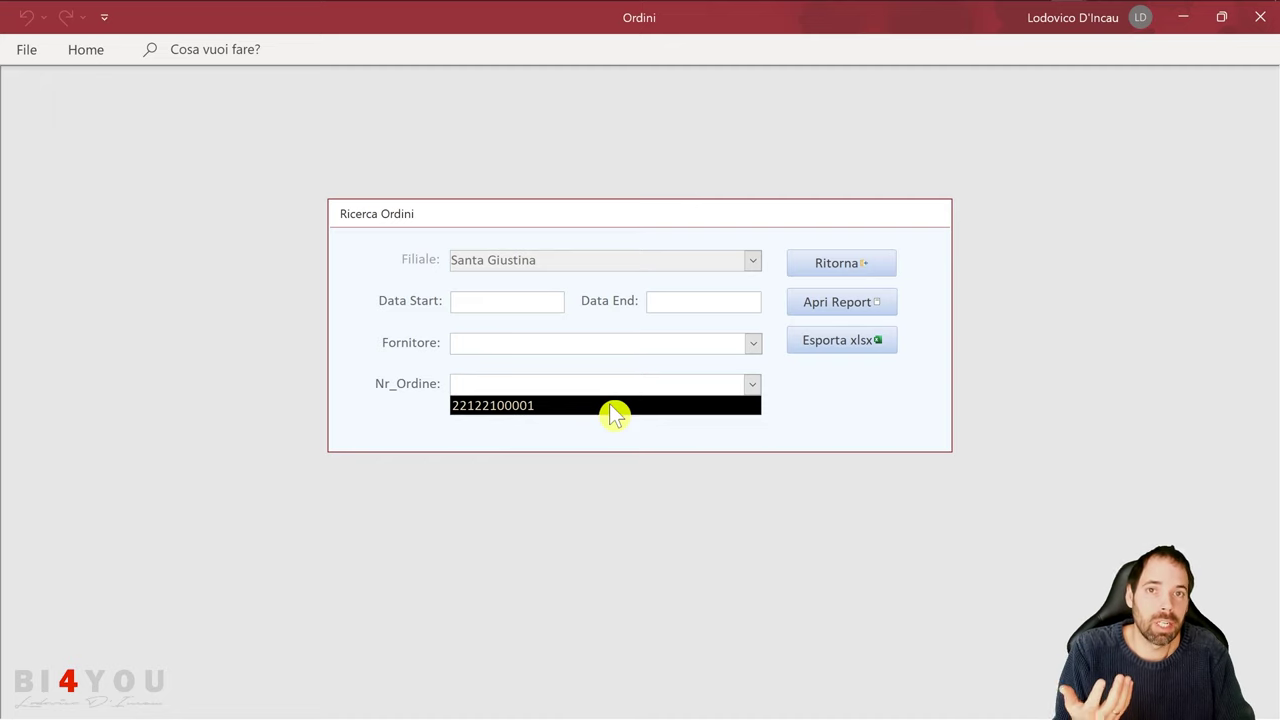
{"action": "left_click", "coordinate": [480, 406]}
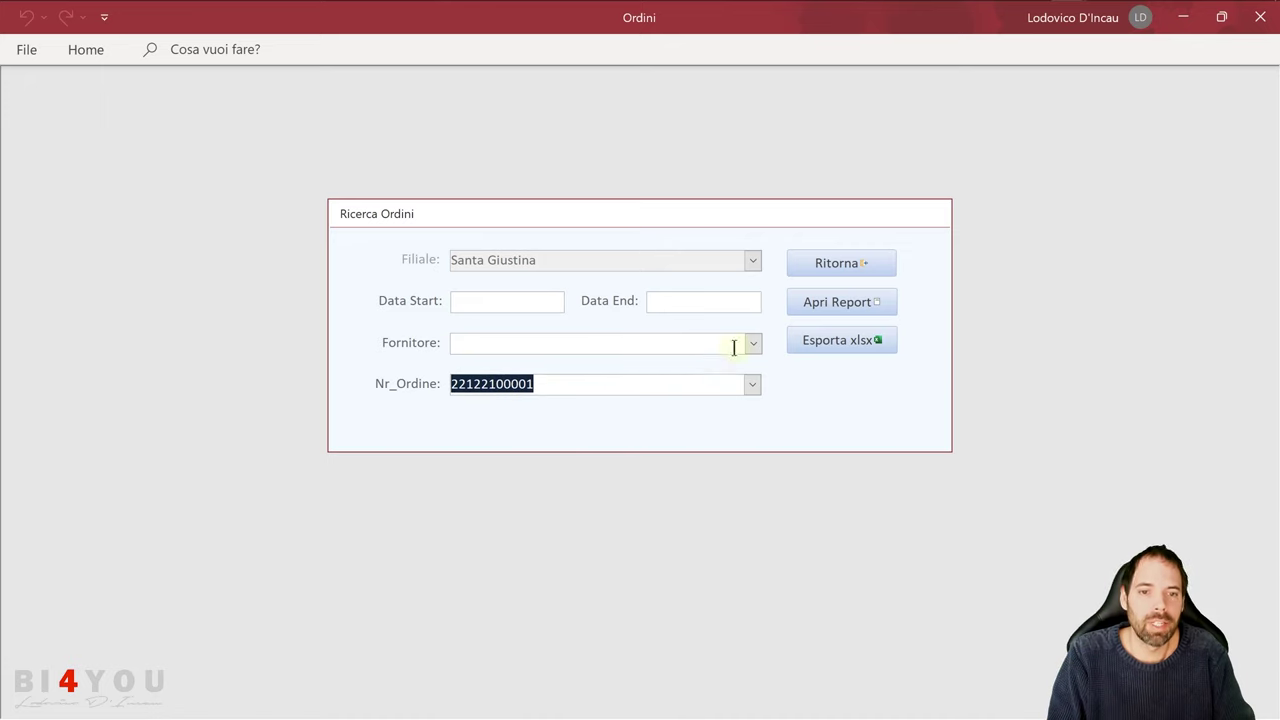
{"action": "left_click", "coordinate": [822, 304]}
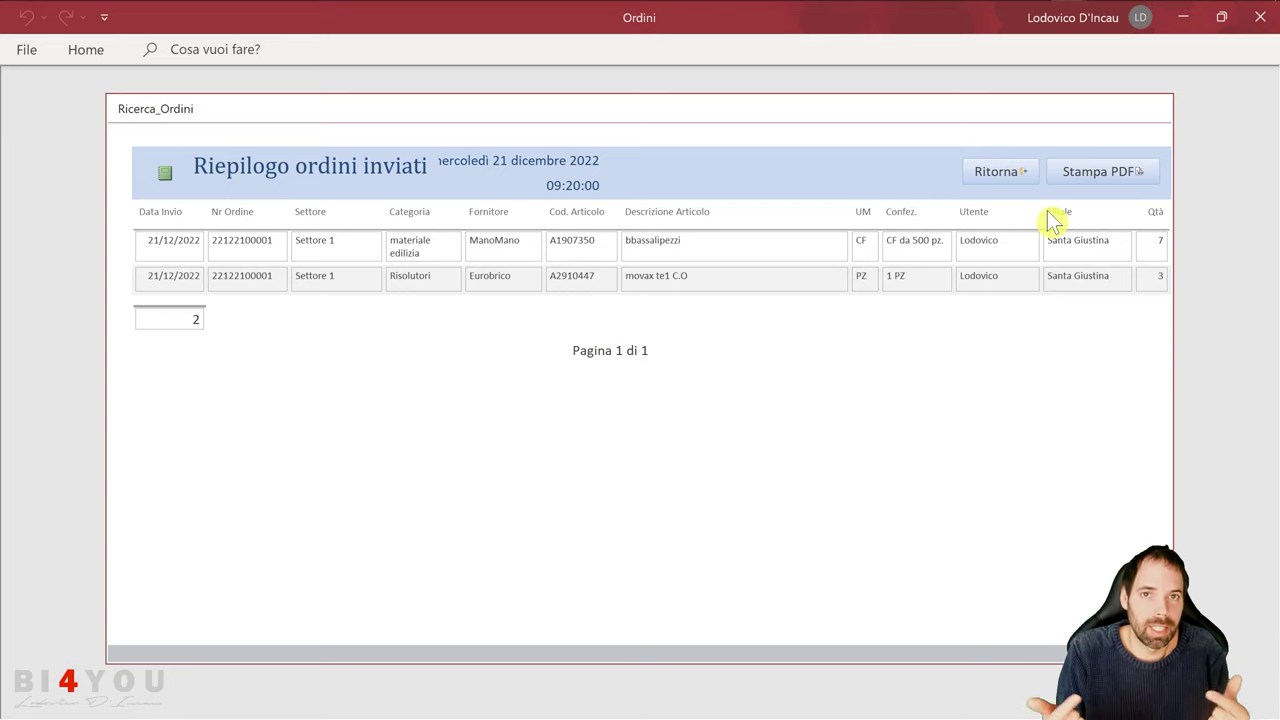
- Close the report with Ritorna and return to Inserimento e modifica ordini odierni
{"action": "left_click", "coordinate": [988, 176]}
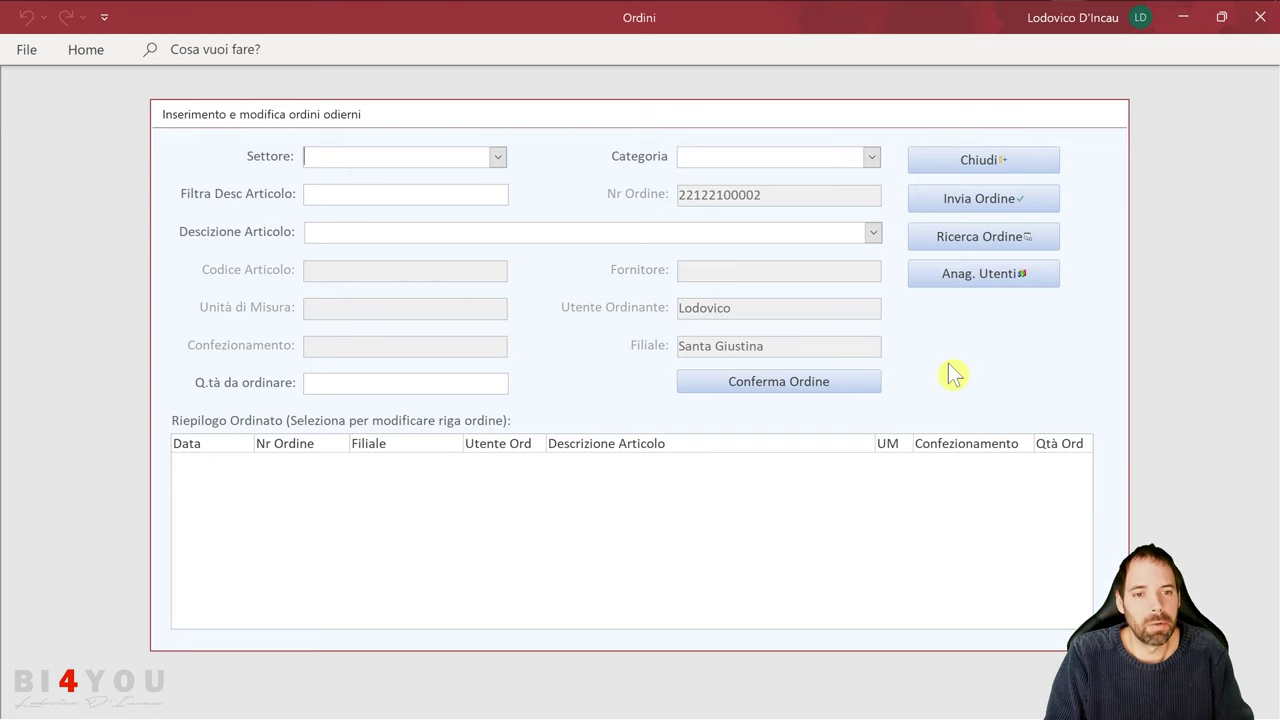
- View and close the Anag. Utenti register, then open the admin Ricerca Ordini form
{"action": "left_click", "coordinate": [976, 280]}
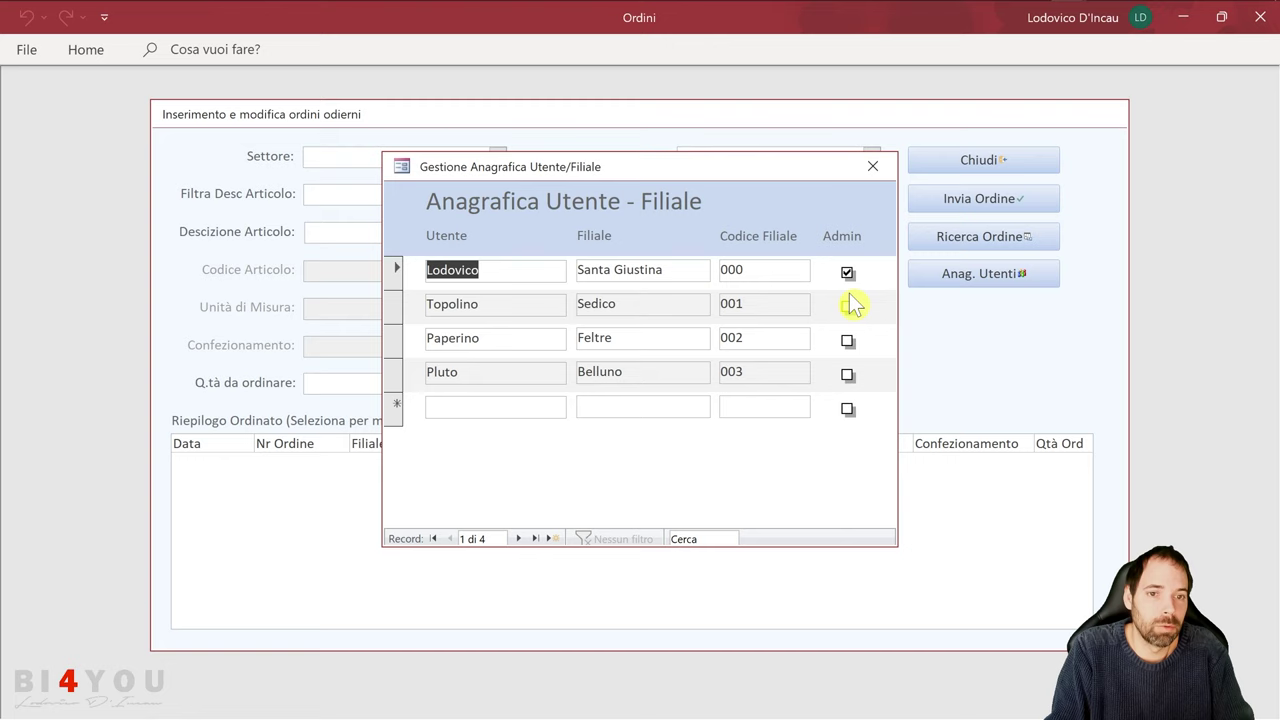
{"action": "left_click", "coordinate": [873, 167]}
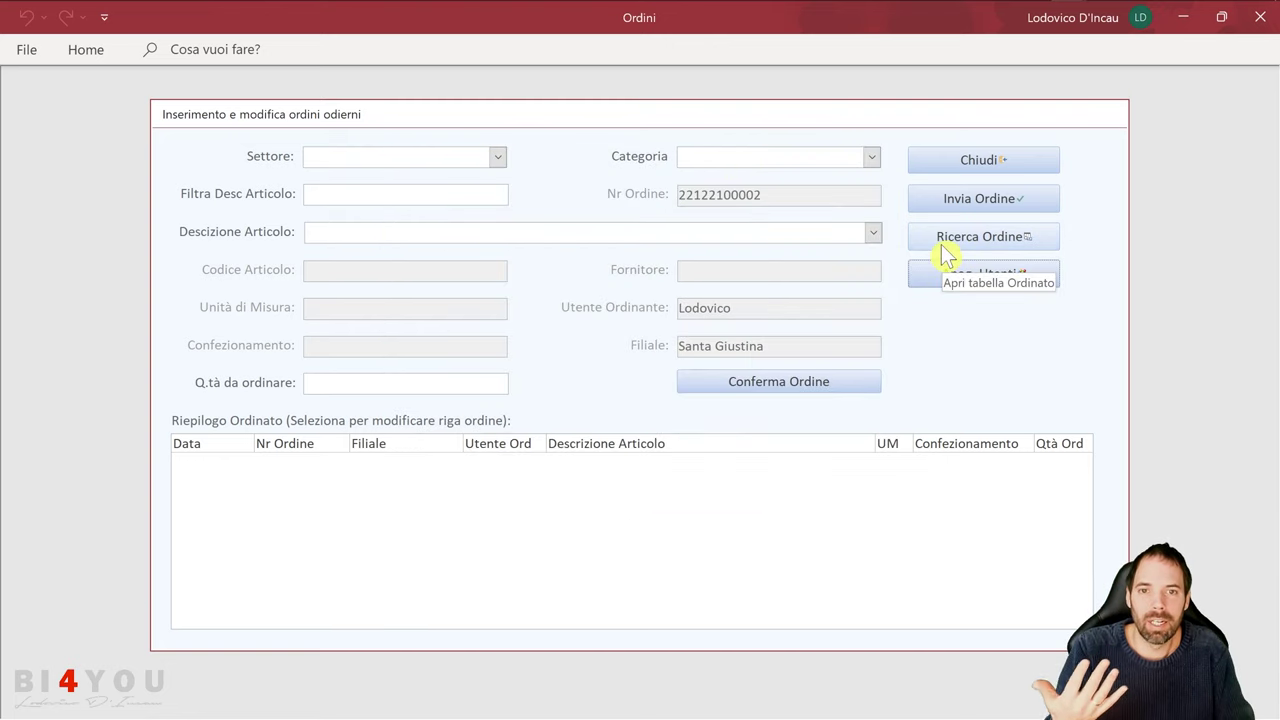
{"action": "left_click", "coordinate": [941, 243]}
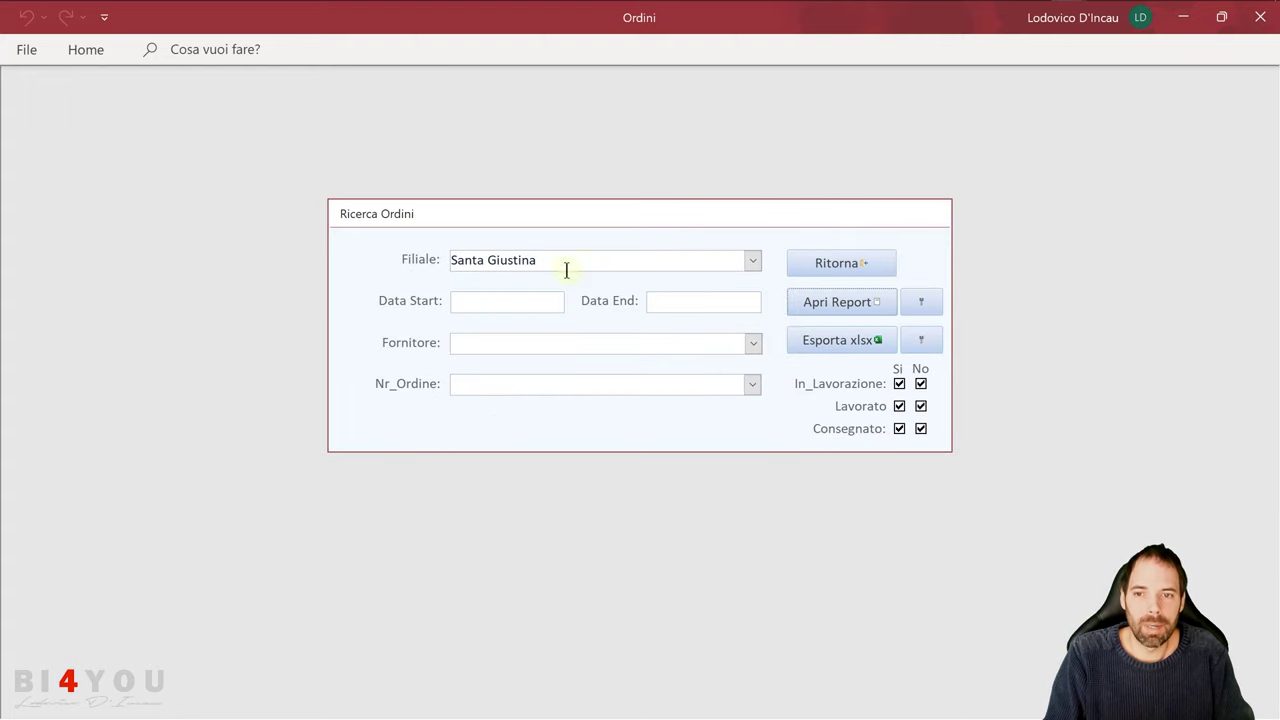
{"action": "left_click", "coordinate": [753, 263]}
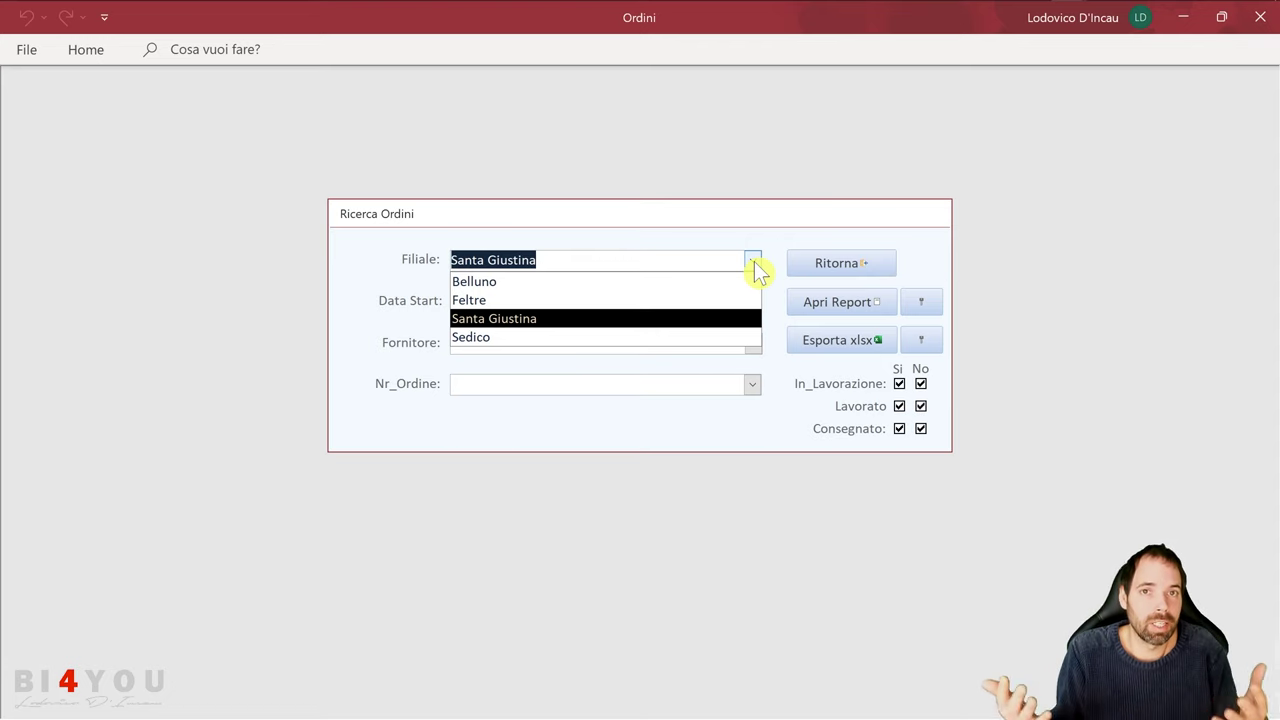
{"action": "left_click", "coordinate": [732, 255]}
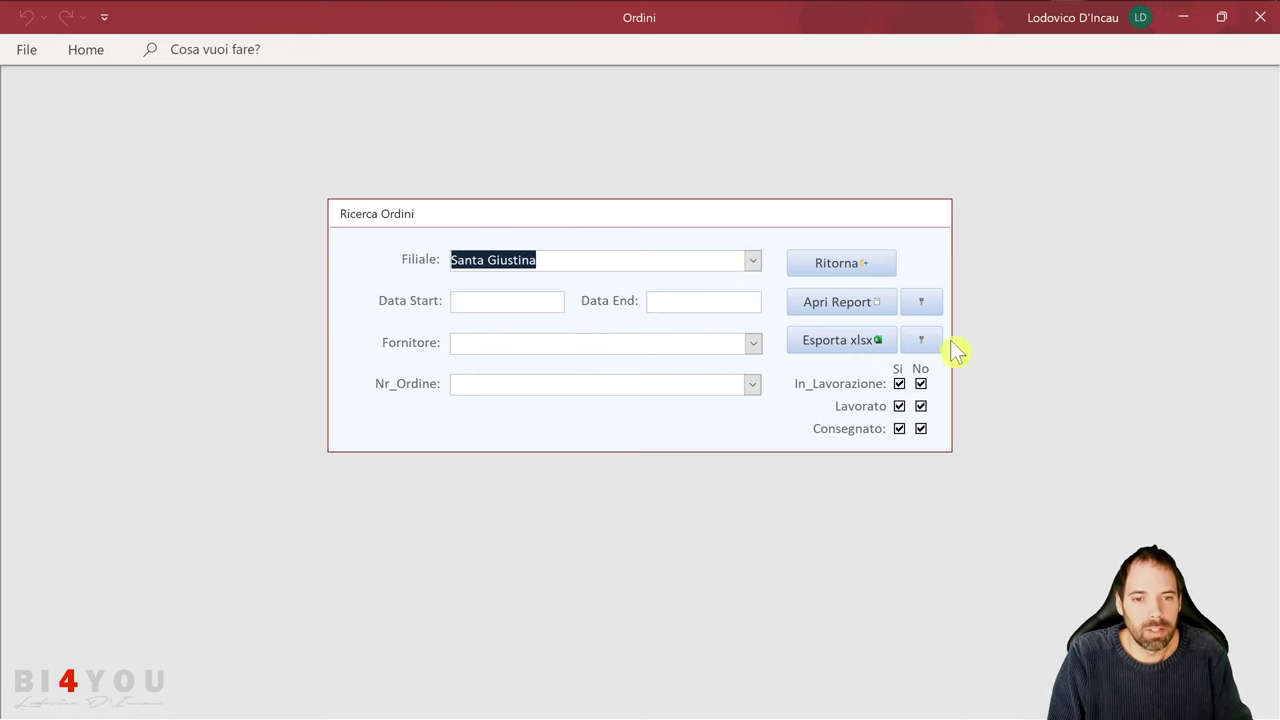
{"action": "left_click", "coordinate": [754, 386]}
{"action": "left_click", "coordinate": [535, 408]}
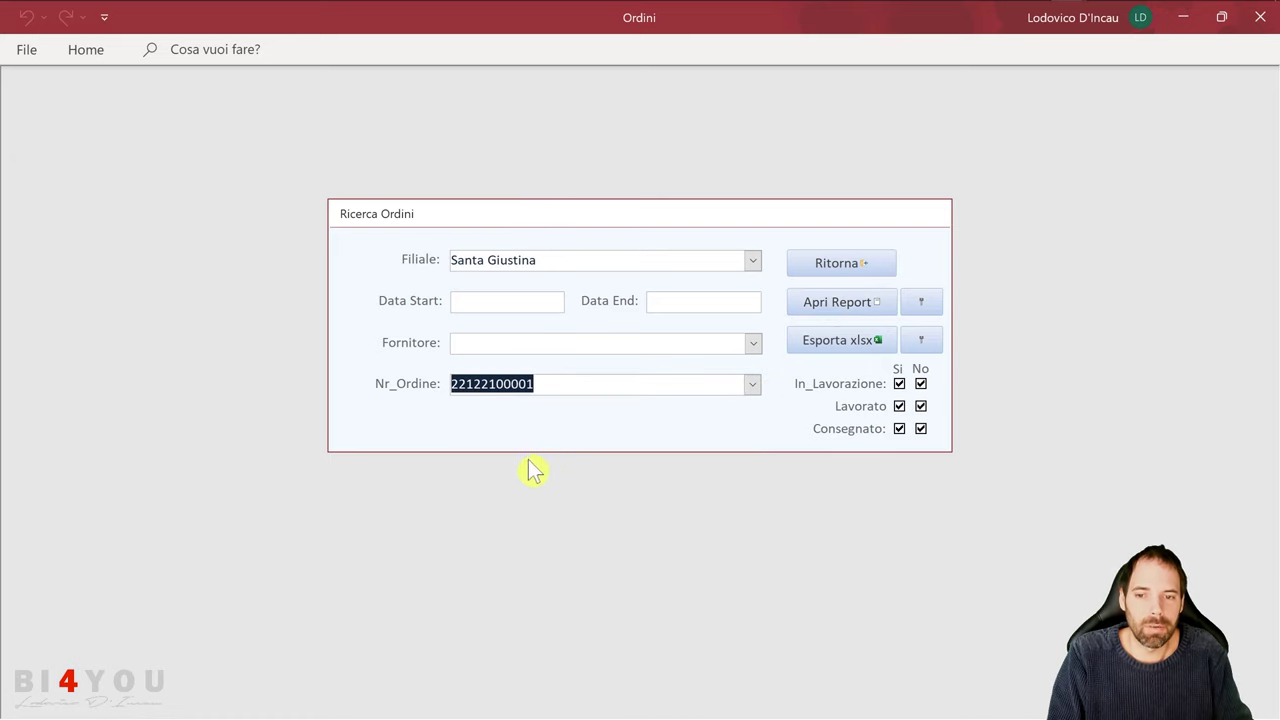
{"action": "left_click", "coordinate": [818, 303]}
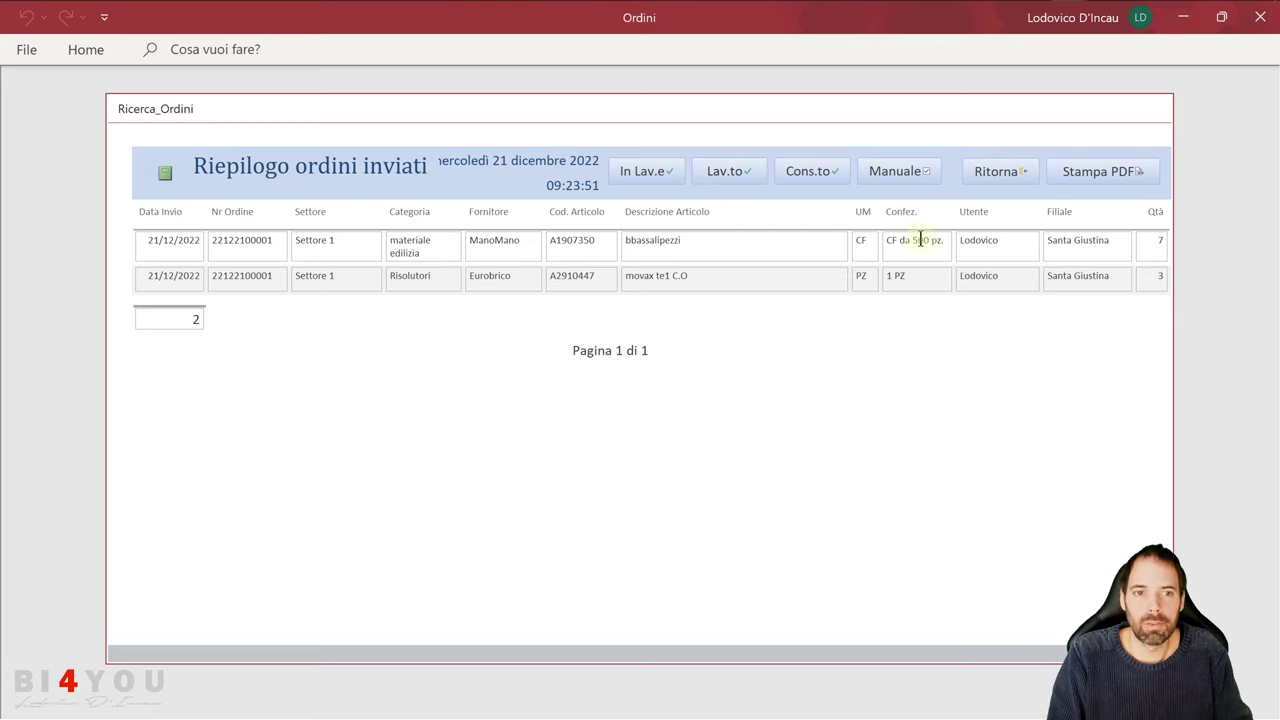
{"action": "left_click", "coordinate": [998, 174]}
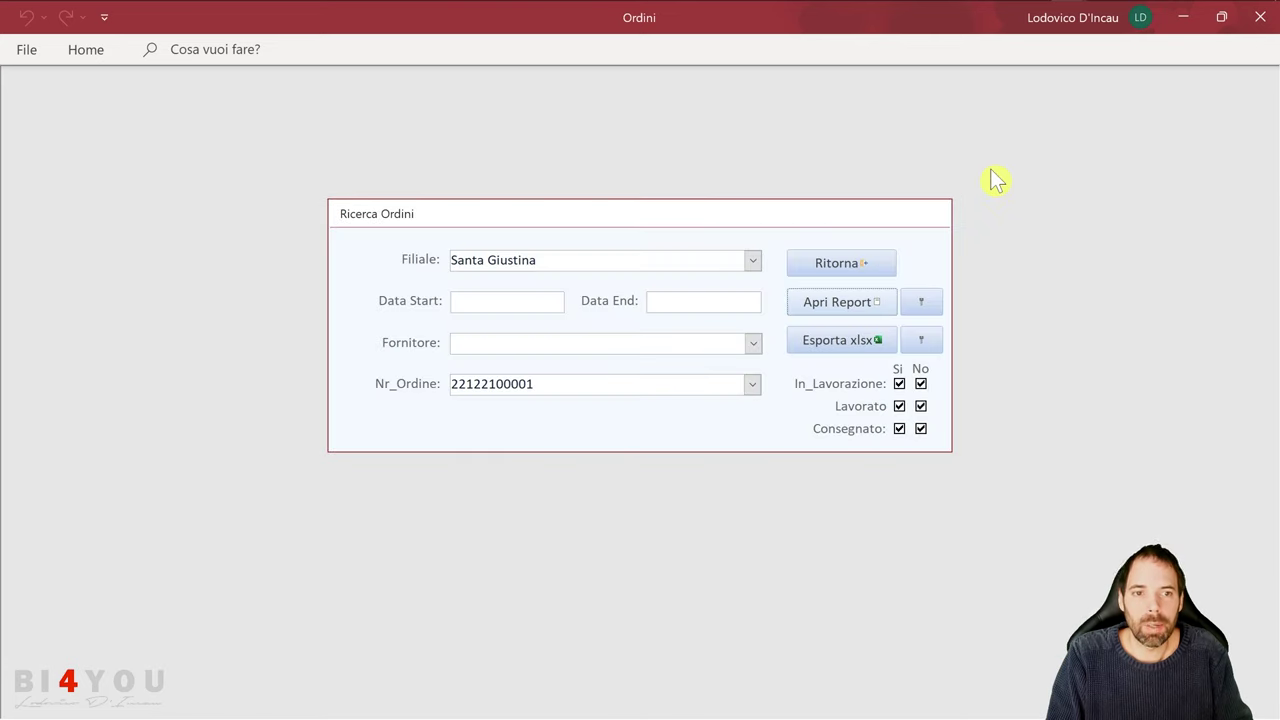
{"action": "left_click", "coordinate": [931, 305]}
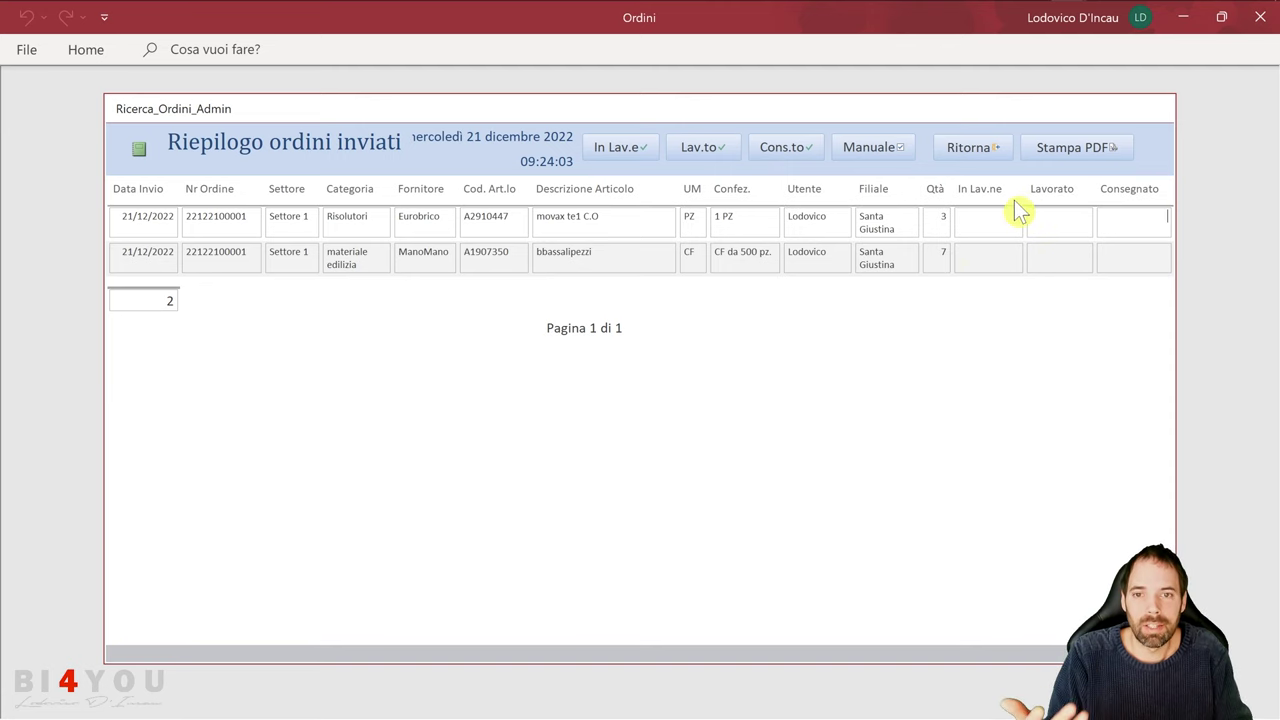
- Flag both order lines In Lavorazione and Lavorato, then open the Manuale datasheet
{"action": "left_click", "coordinate": [612, 162]}
{"action": "left_click_drag", "start_coordinate": [675, 208], "coordinate": [679, 239]}
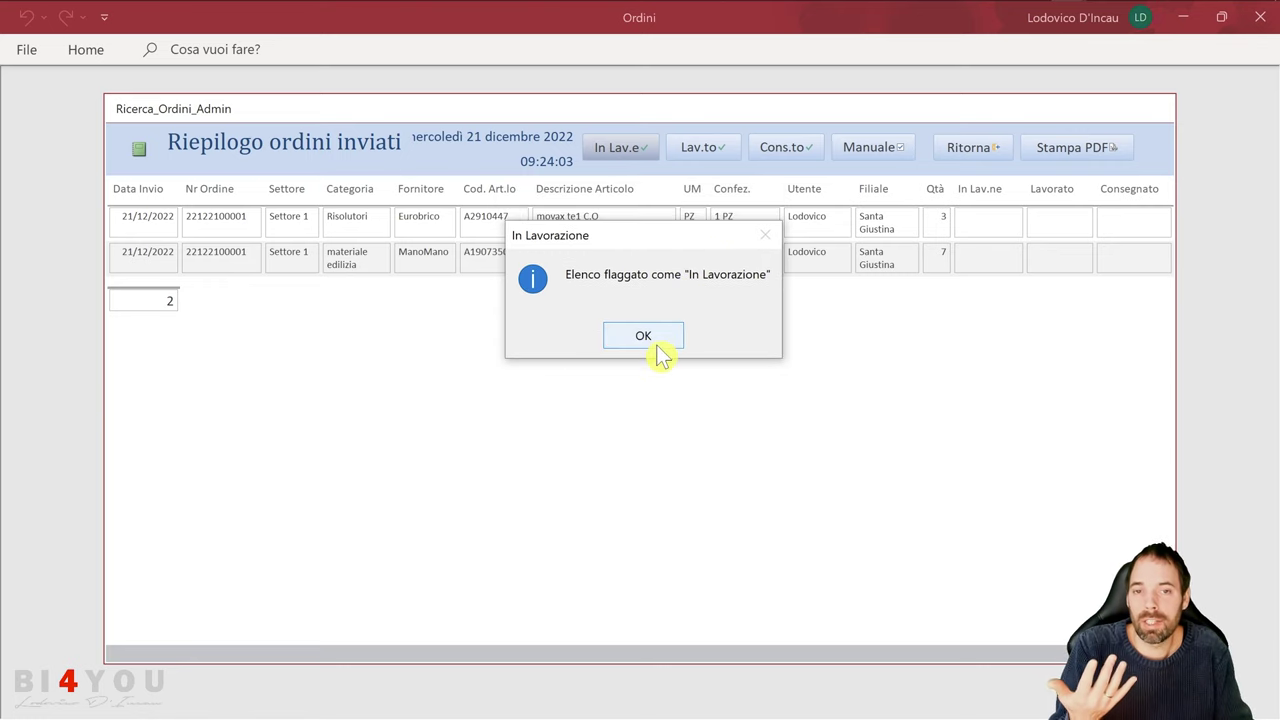
{"action": "left_click", "coordinate": [655, 340]}
{"action": "left_click", "coordinate": [710, 163]}
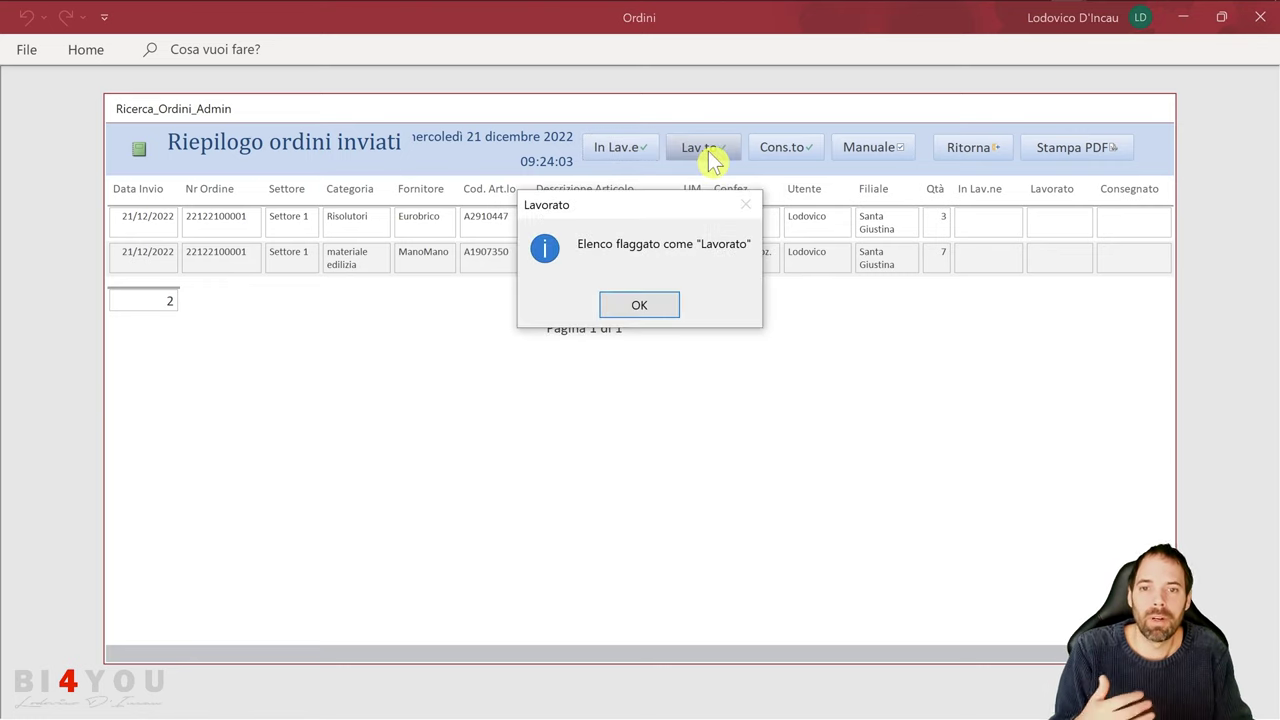
{"action": "left_click", "coordinate": [646, 308]}
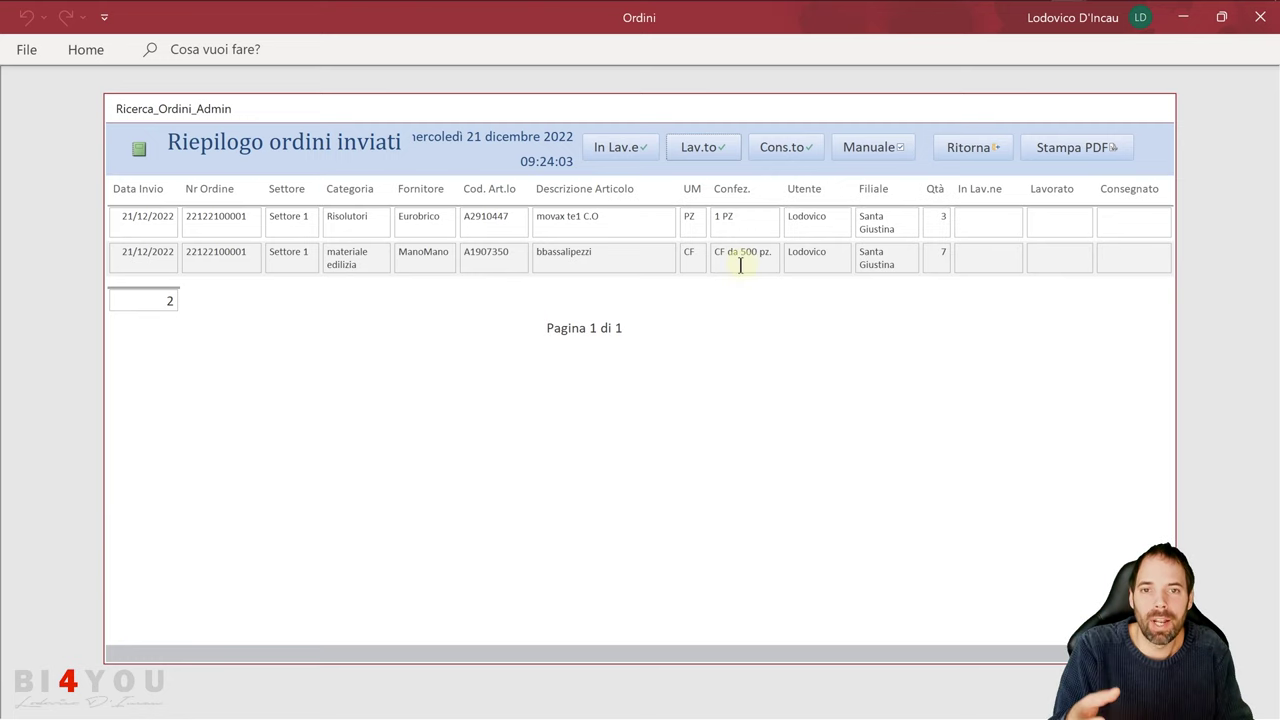
{"action": "left_click", "coordinate": [869, 160]}
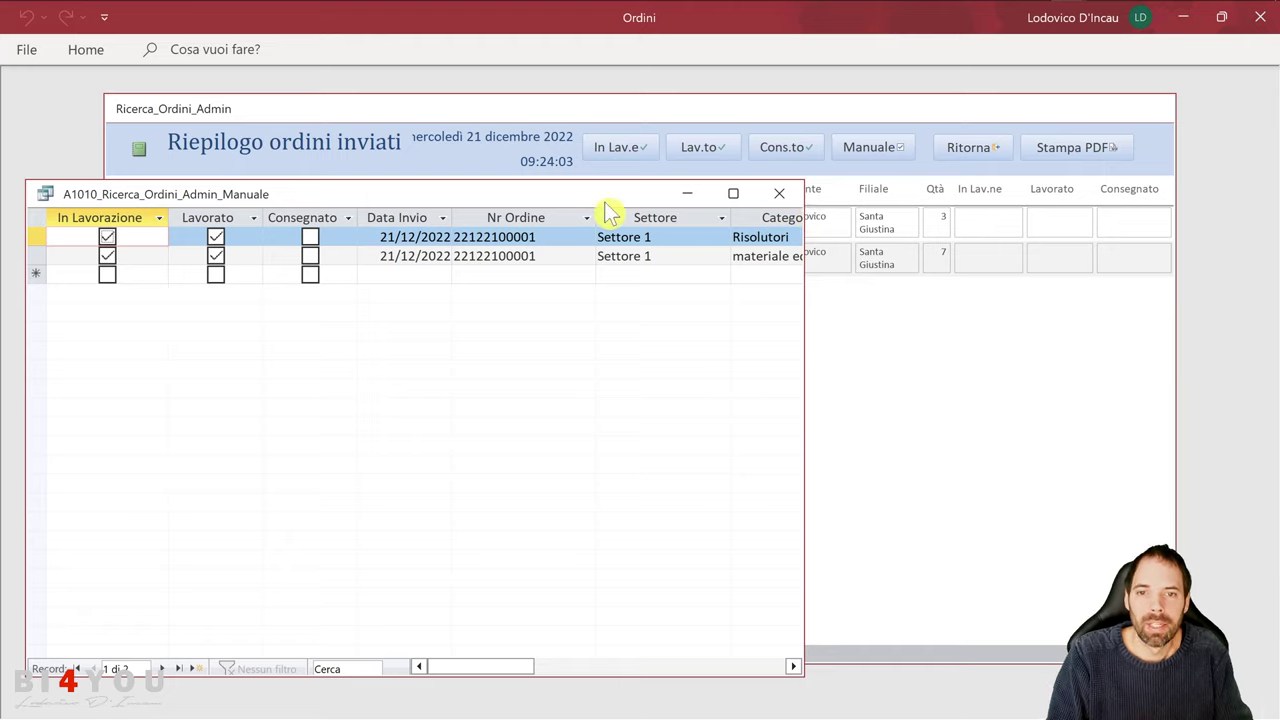
- Untick and retick Lavorato on line 2, close the datasheet, and return to Ricerca Ordini
{"action": "left_click_drag", "start_coordinate": [605, 203], "coordinate": [684, 178]}
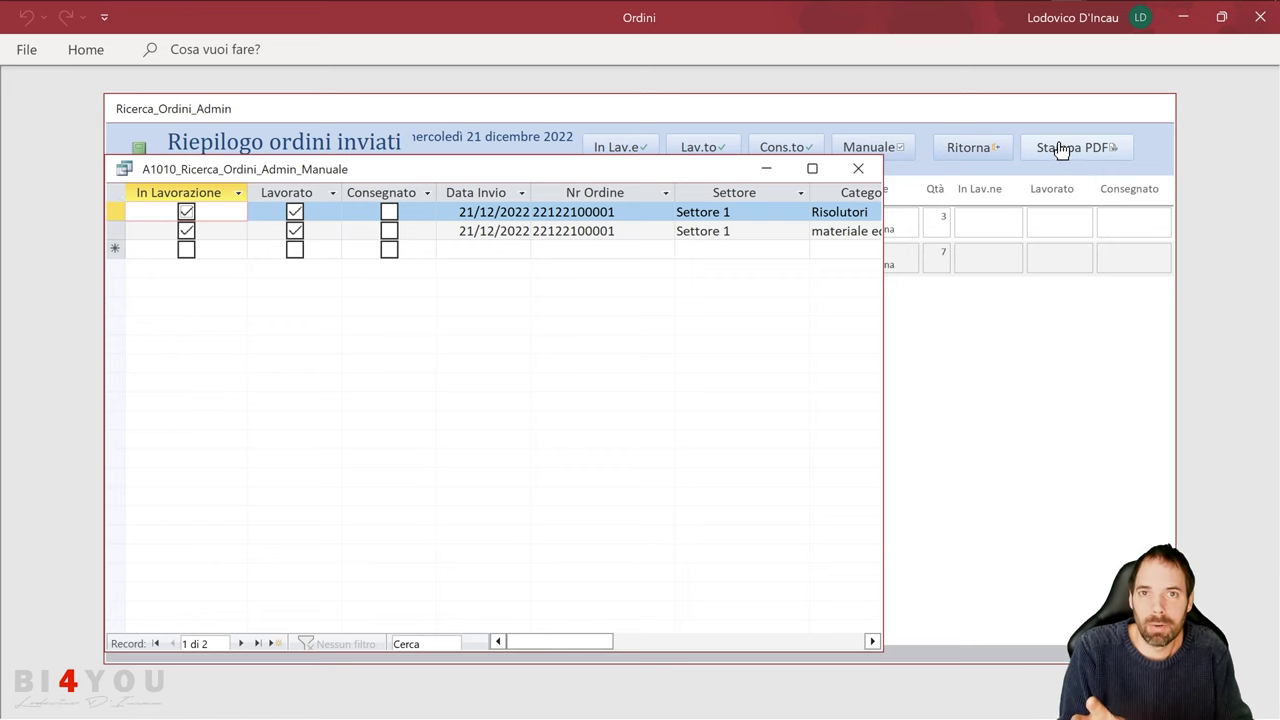
{"action": "left_click", "coordinate": [295, 233]}
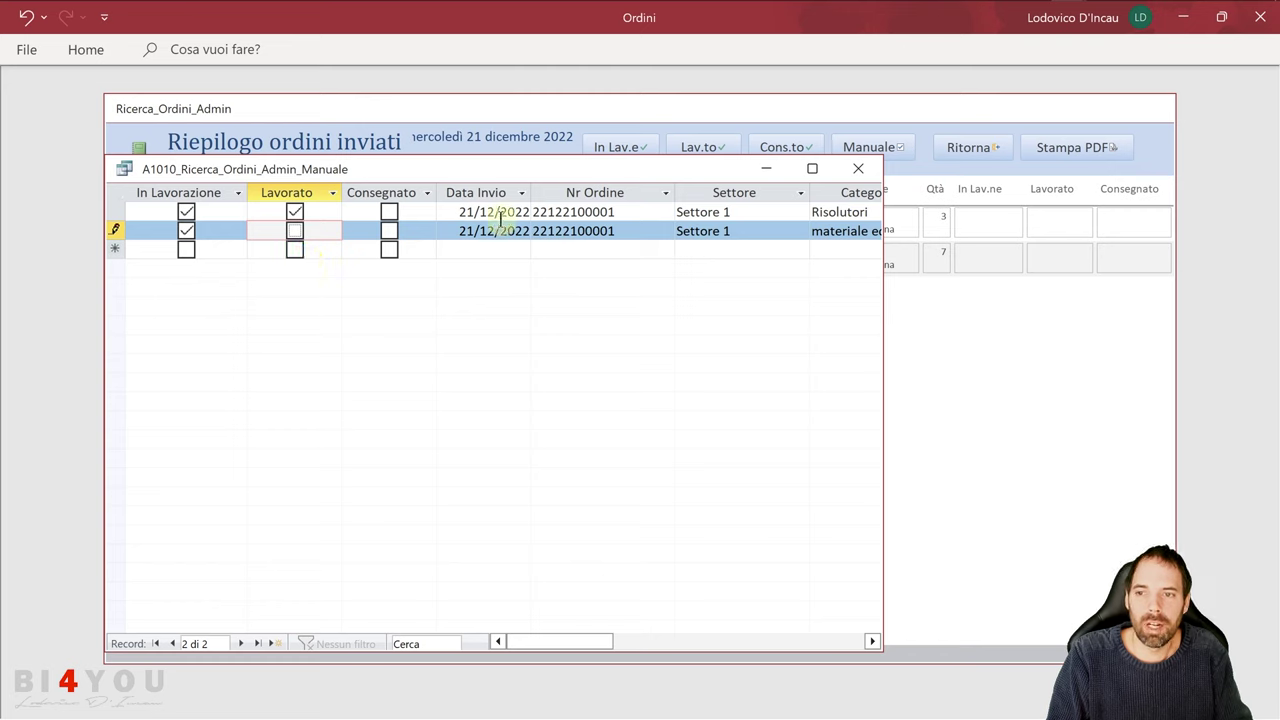
{"action": "left_click", "coordinate": [294, 232]}
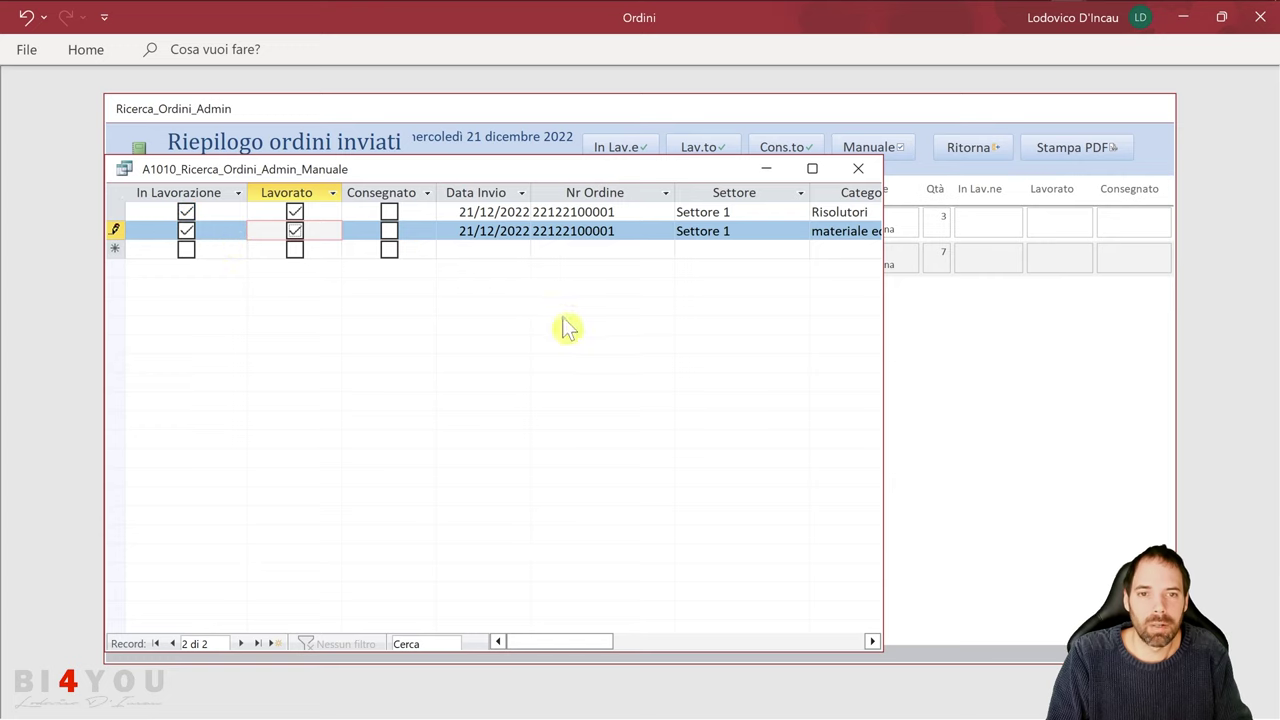
{"action": "left_click", "coordinate": [858, 168]}
{"action": "left_click", "coordinate": [968, 147]}
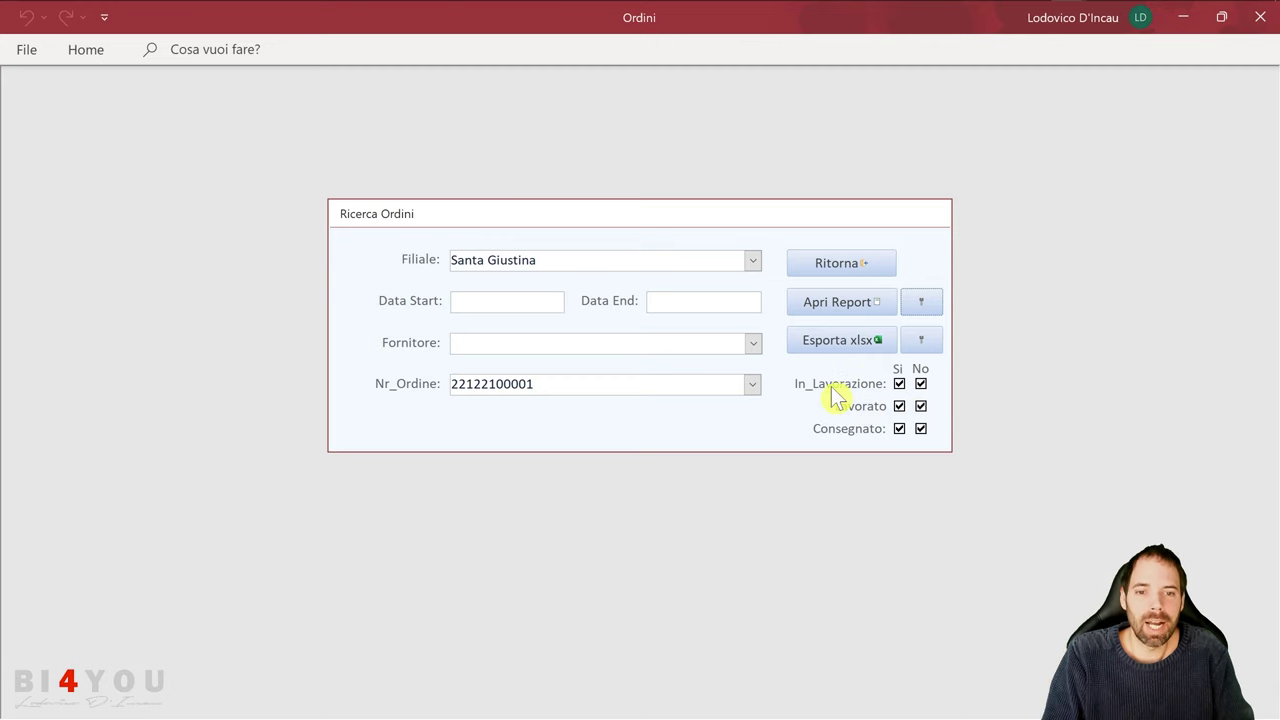
- Untick Consegnato No in the status filters and open the admin summary
{"action": "left_click", "coordinate": [920, 429]}
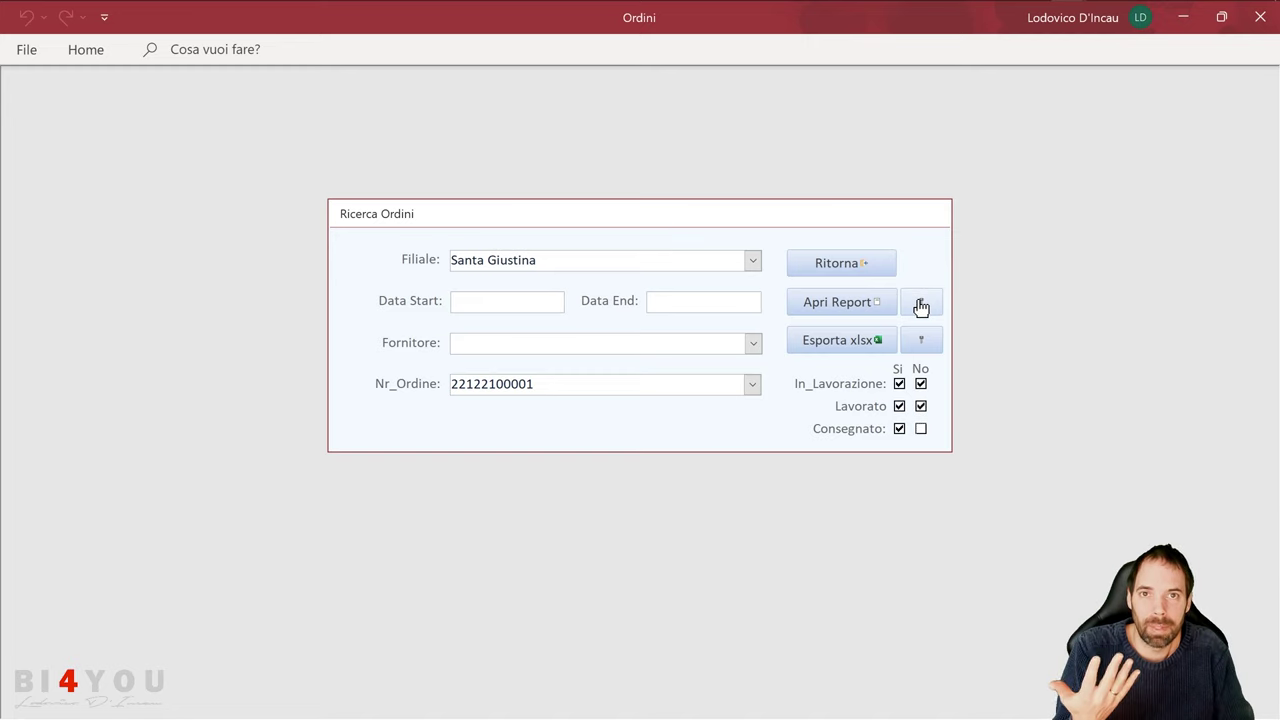
{"action": "left_click", "coordinate": [900, 386]}
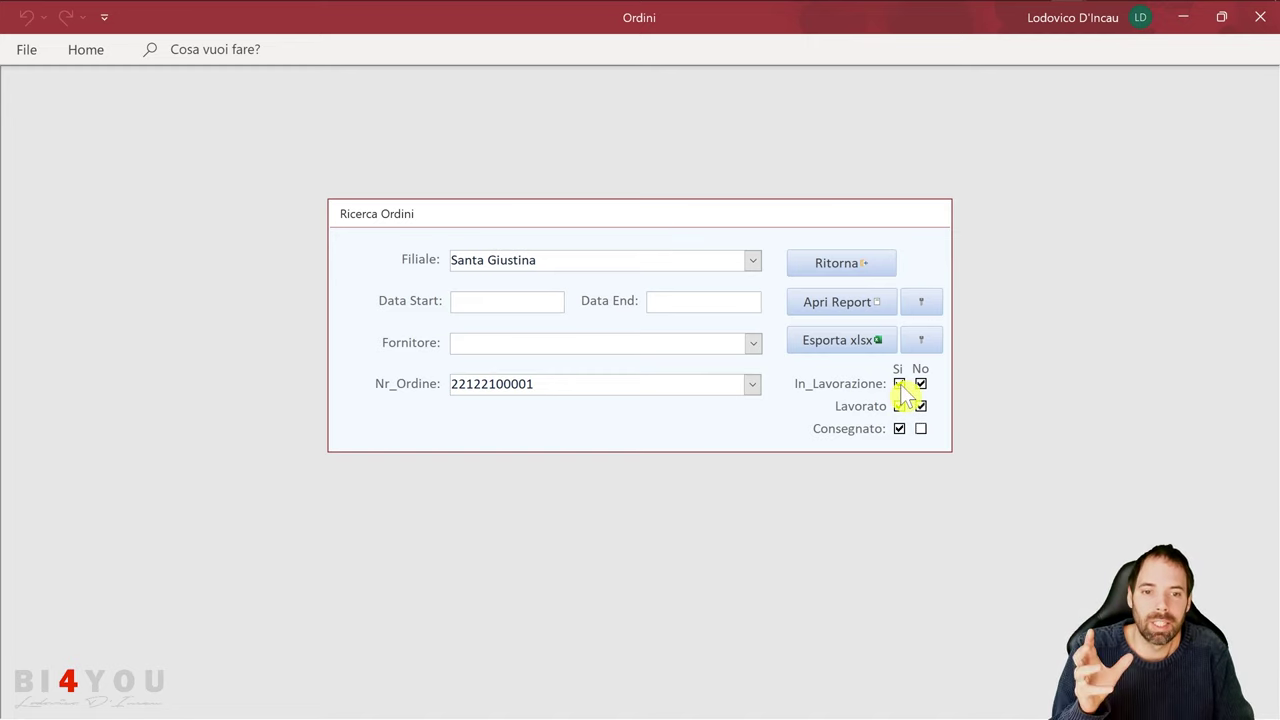
{"action": "left_click", "coordinate": [900, 386]}
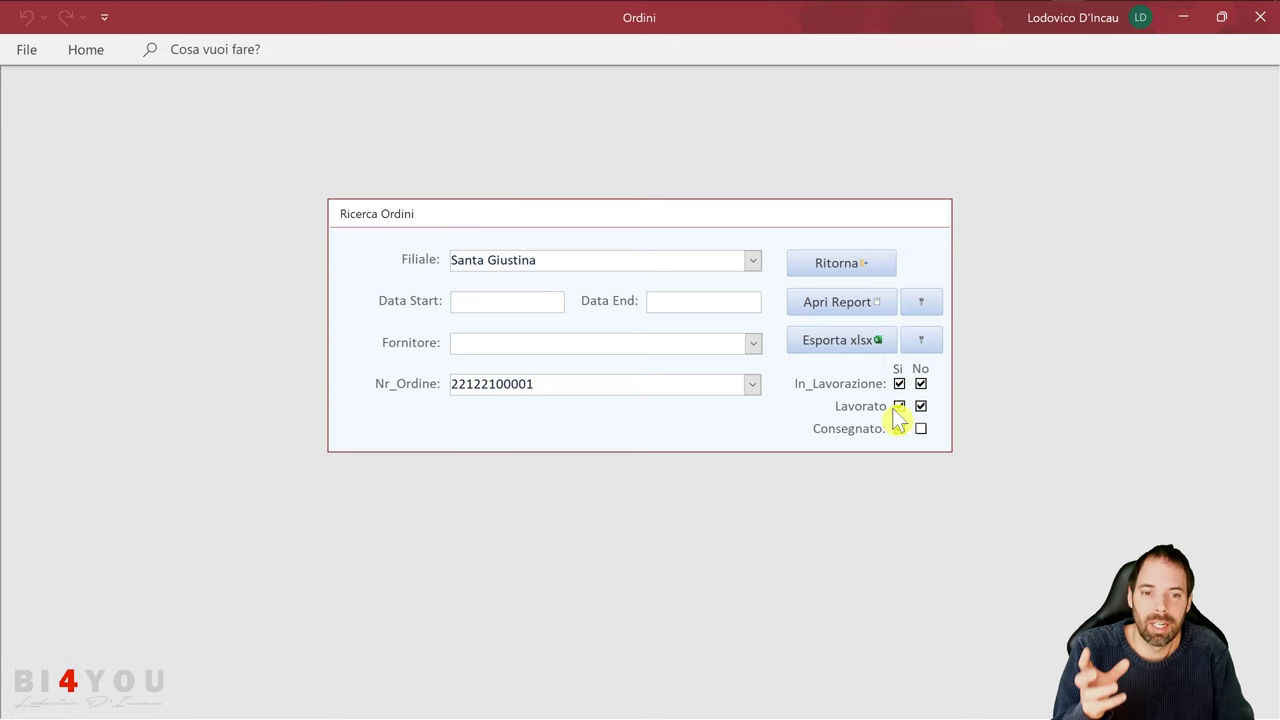
{"action": "left_click", "coordinate": [899, 429]}
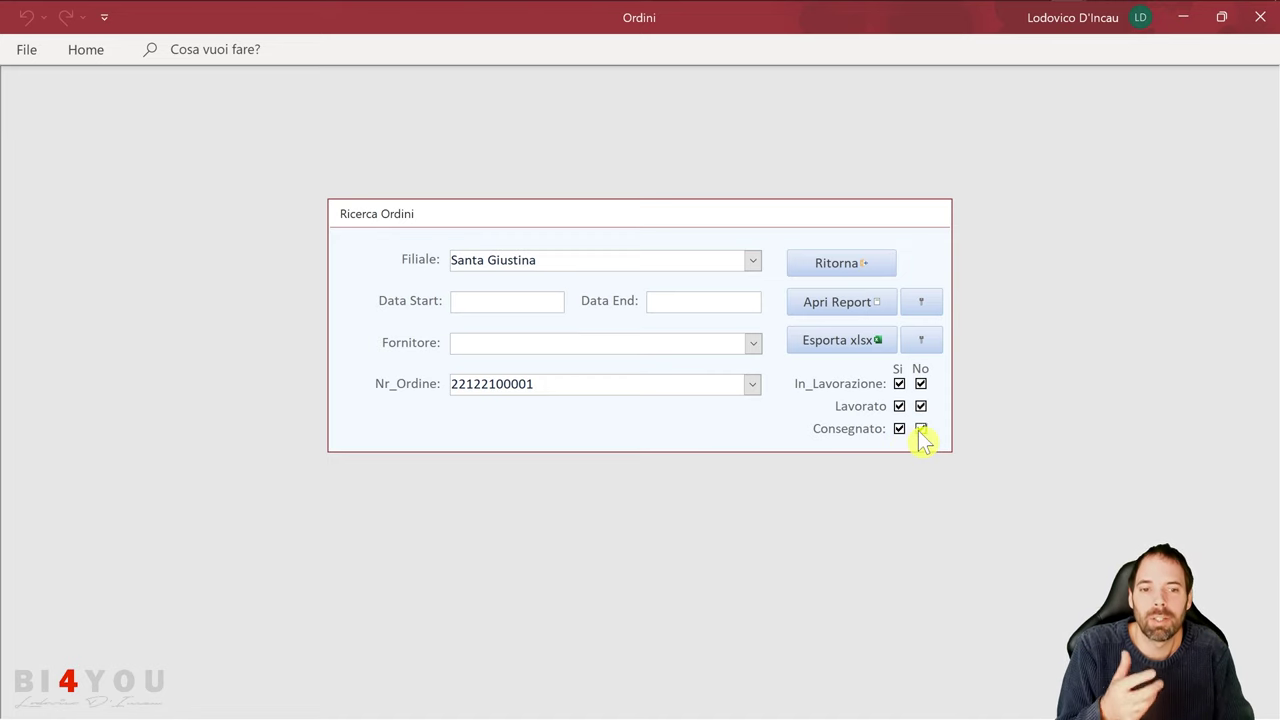
{"action": "left_click", "coordinate": [919, 431]}
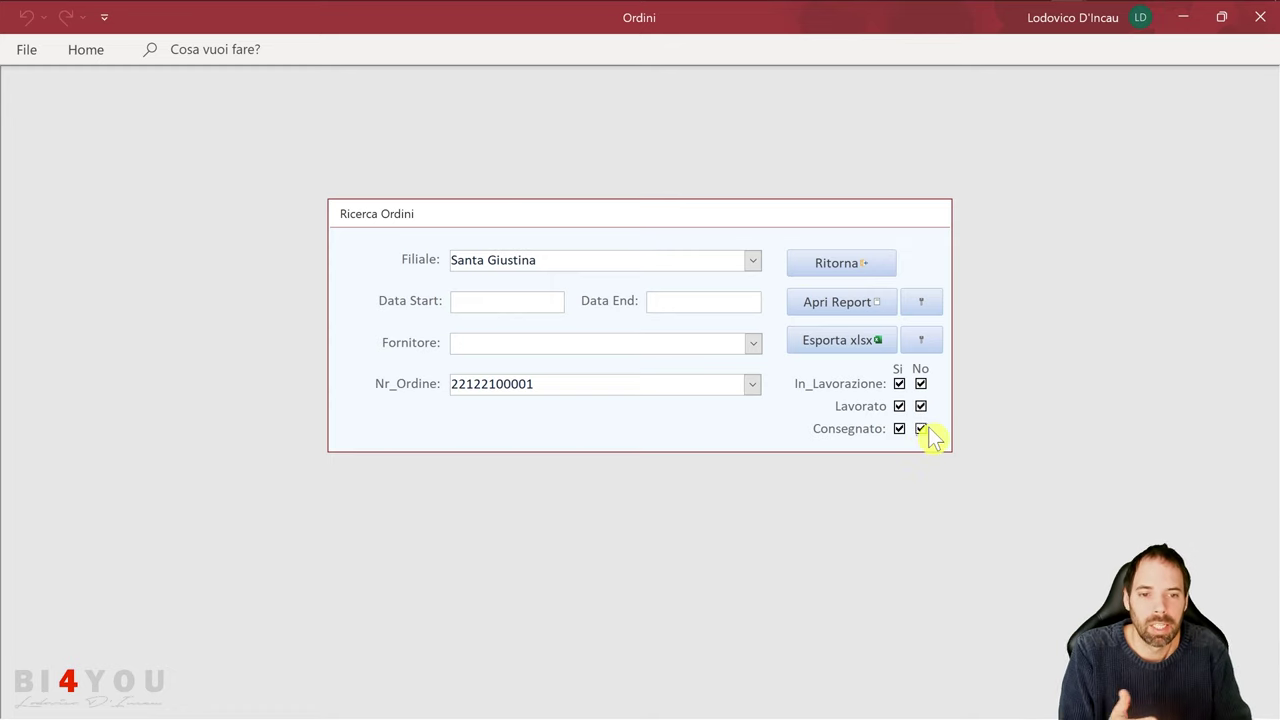
{"action": "left_click", "coordinate": [920, 429]}
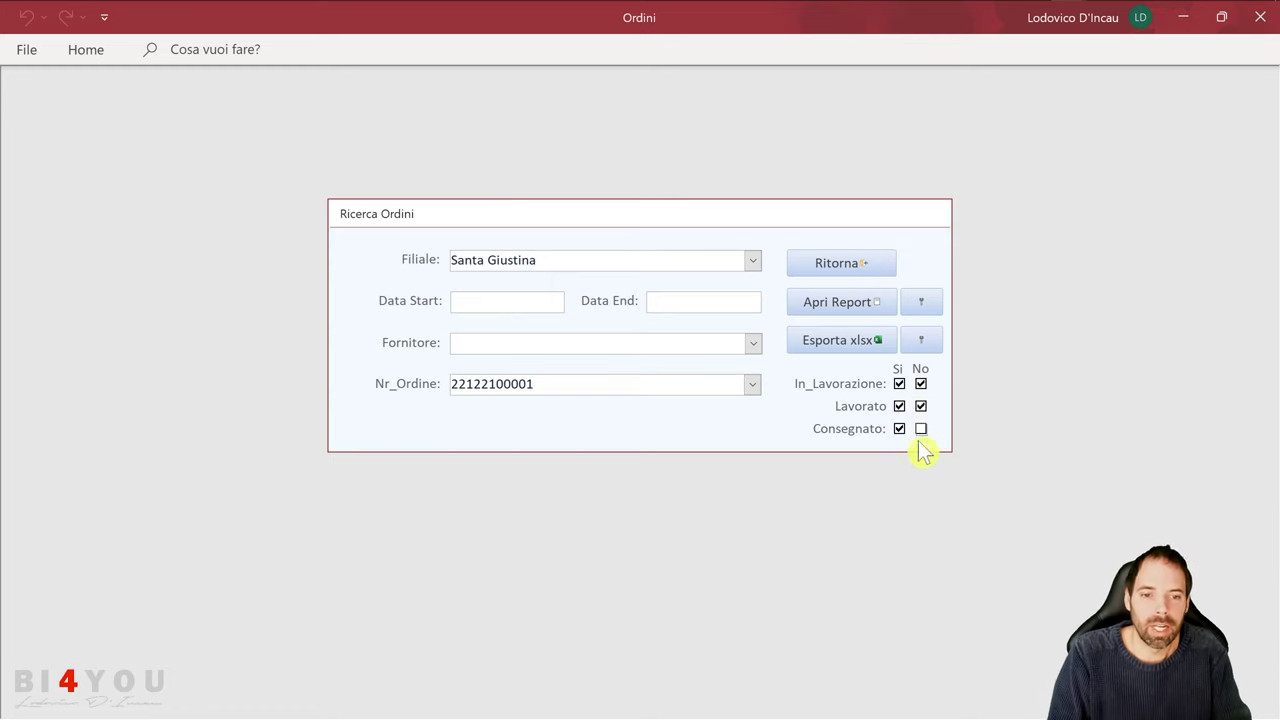
{"action": "left_click", "coordinate": [930, 305]}
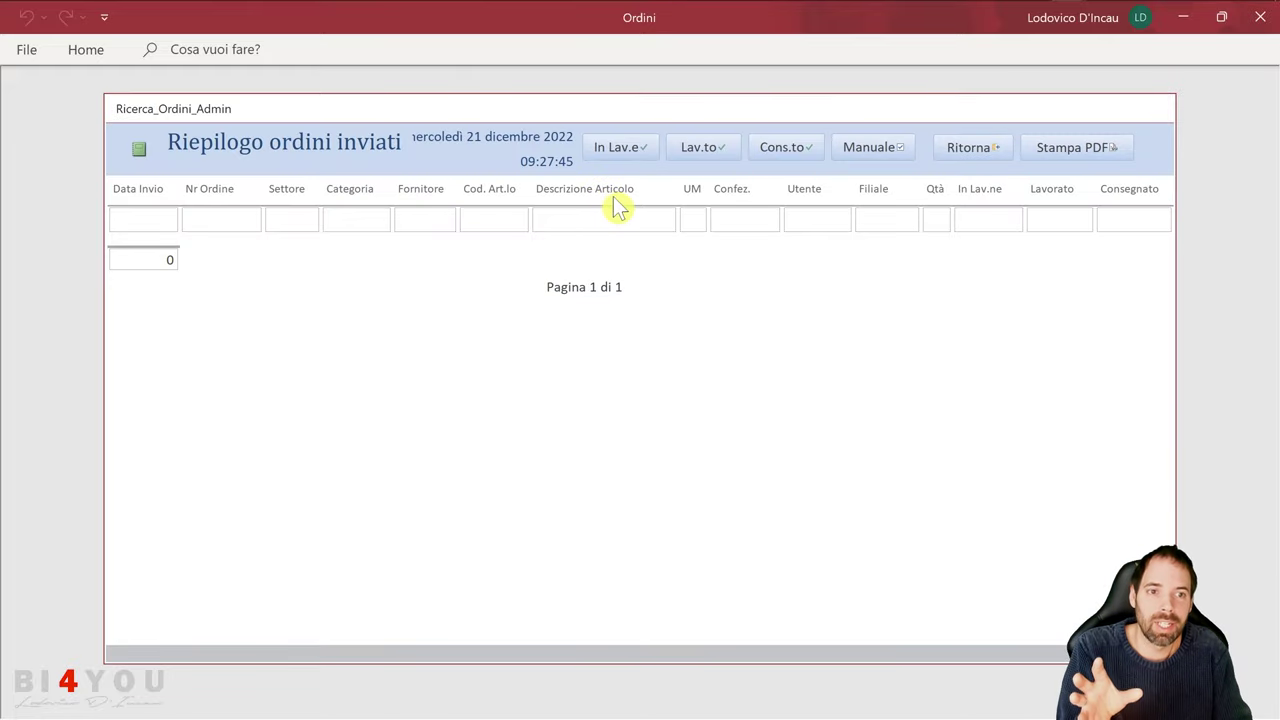
- Tick Consegnato for the movax te1 C.O line in the Manuale datasheet
{"action": "left_click", "coordinate": [986, 155]}
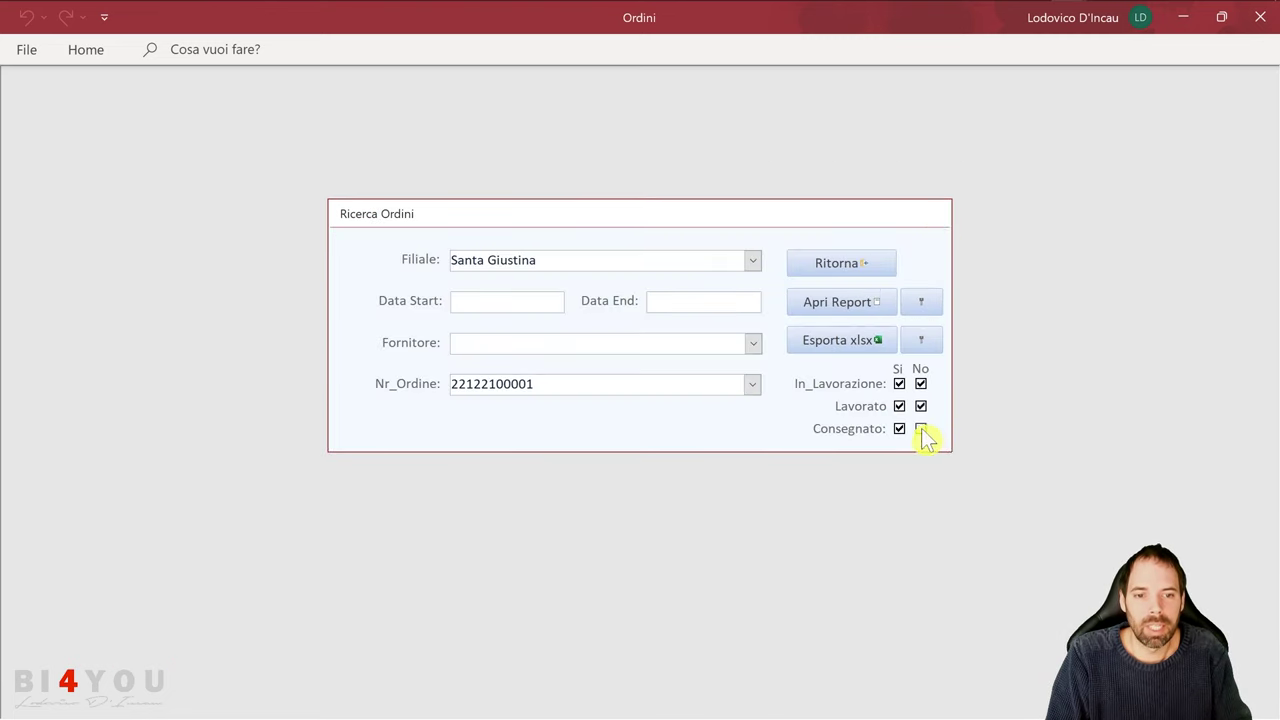
{"action": "left_click", "coordinate": [920, 302]}
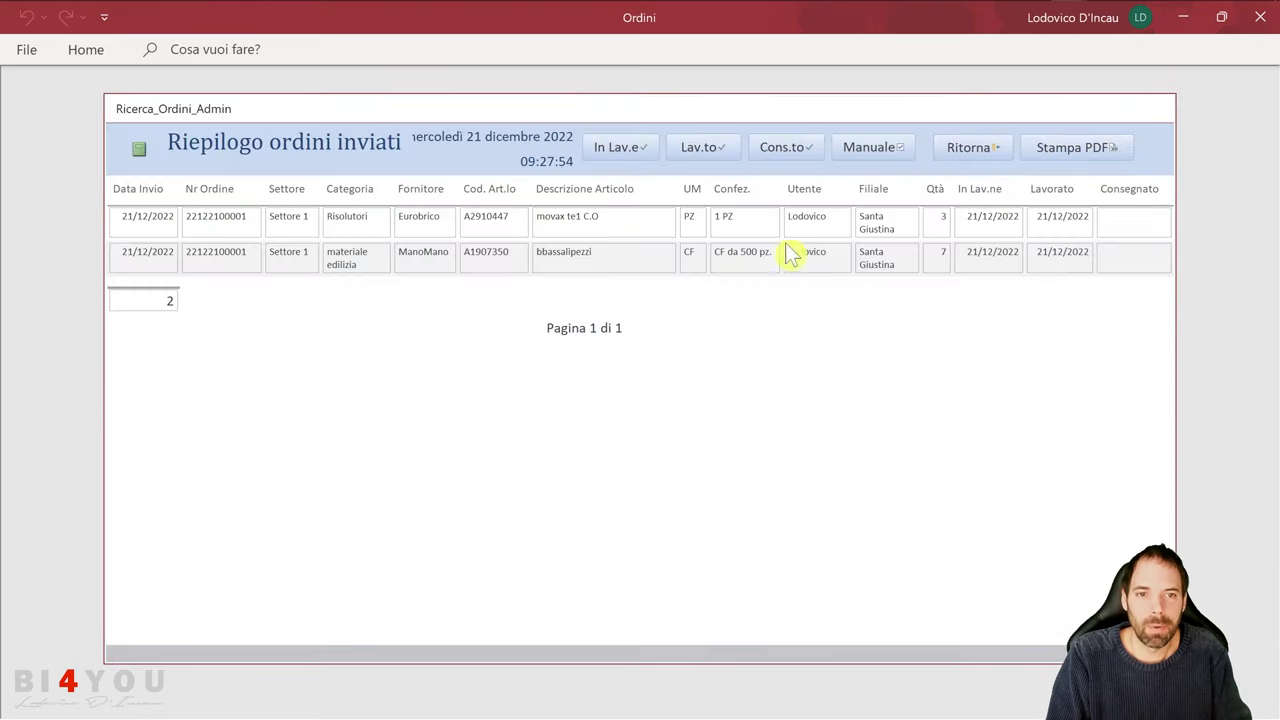
{"action": "left_click", "coordinate": [866, 157]}
{"action": "left_click", "coordinate": [310, 238]}
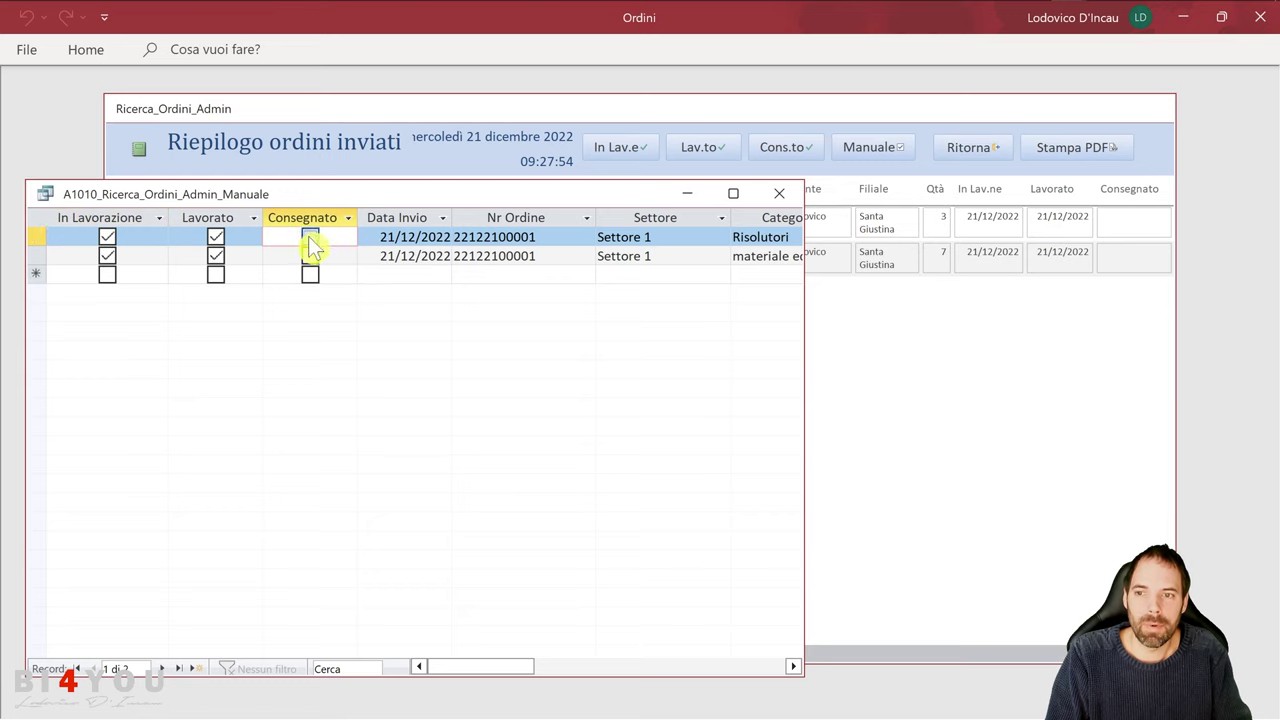
{"action": "left_click", "coordinate": [786, 196]}
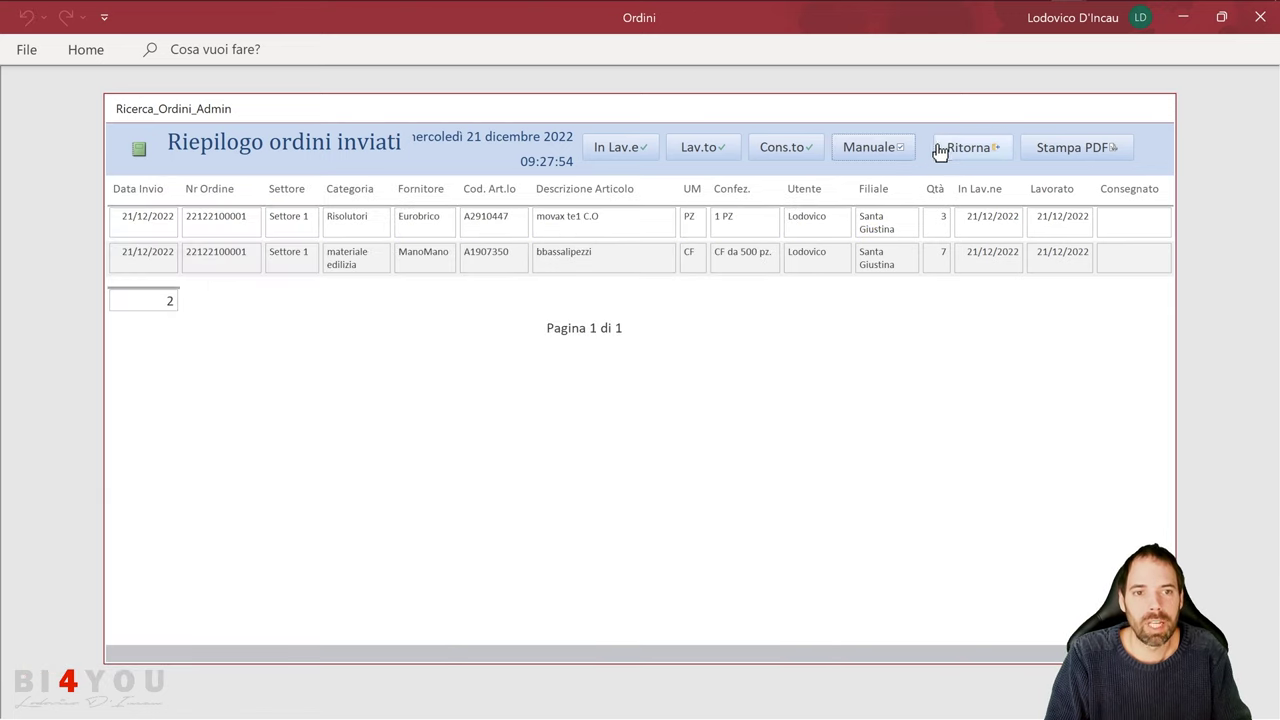
{"action": "left_click", "coordinate": [942, 150]}
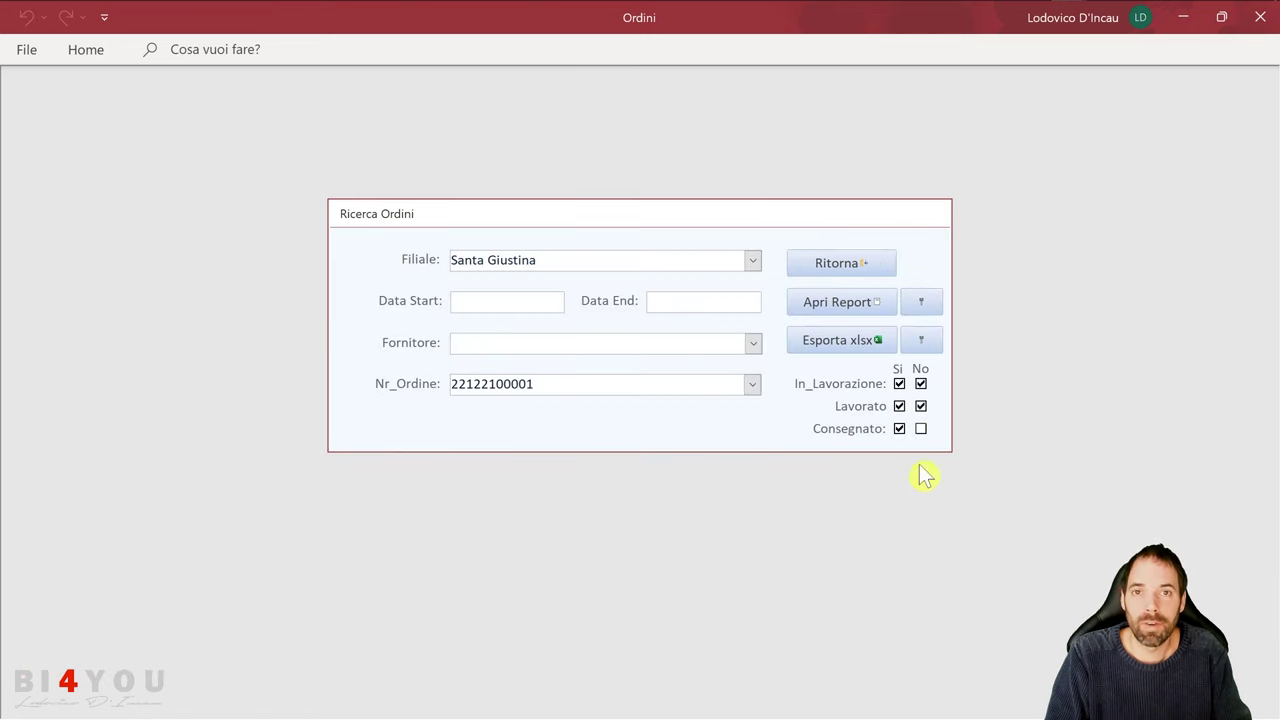
- Reopen the summary showing only the delivered line, then return to order entry
{"action": "left_click", "coordinate": [886, 303]}
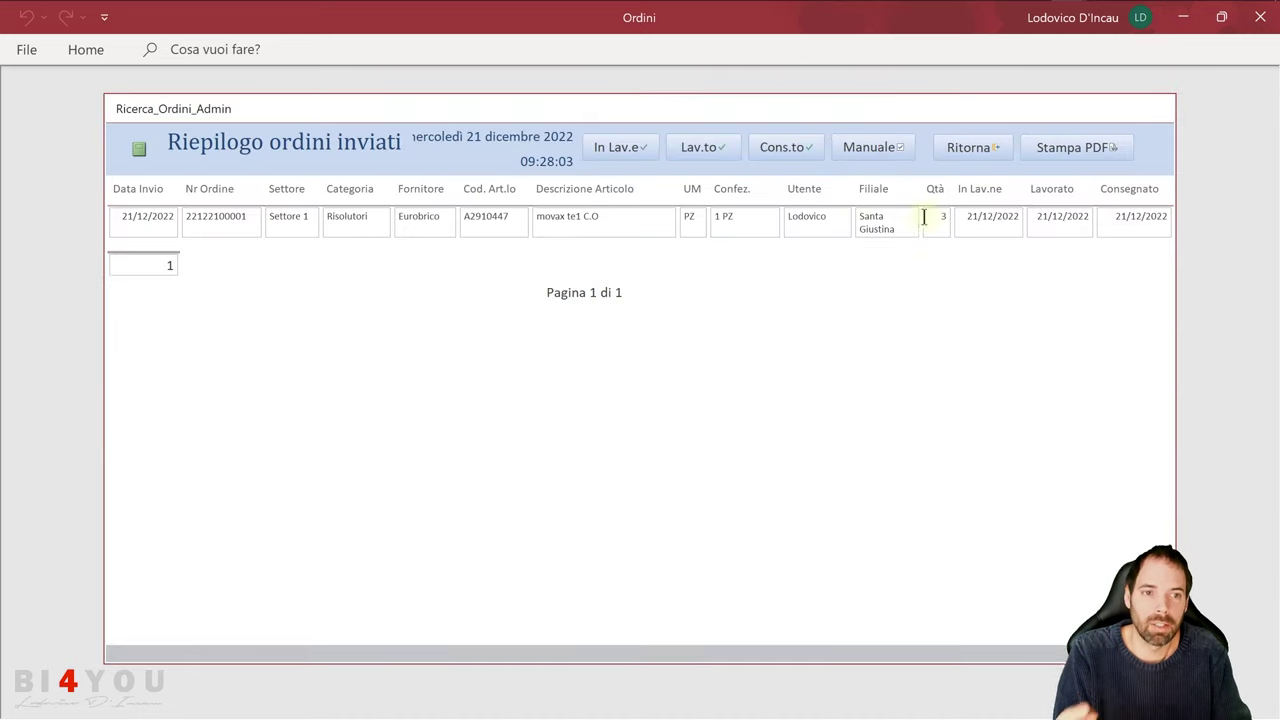
{"action": "left_click", "coordinate": [945, 150]}
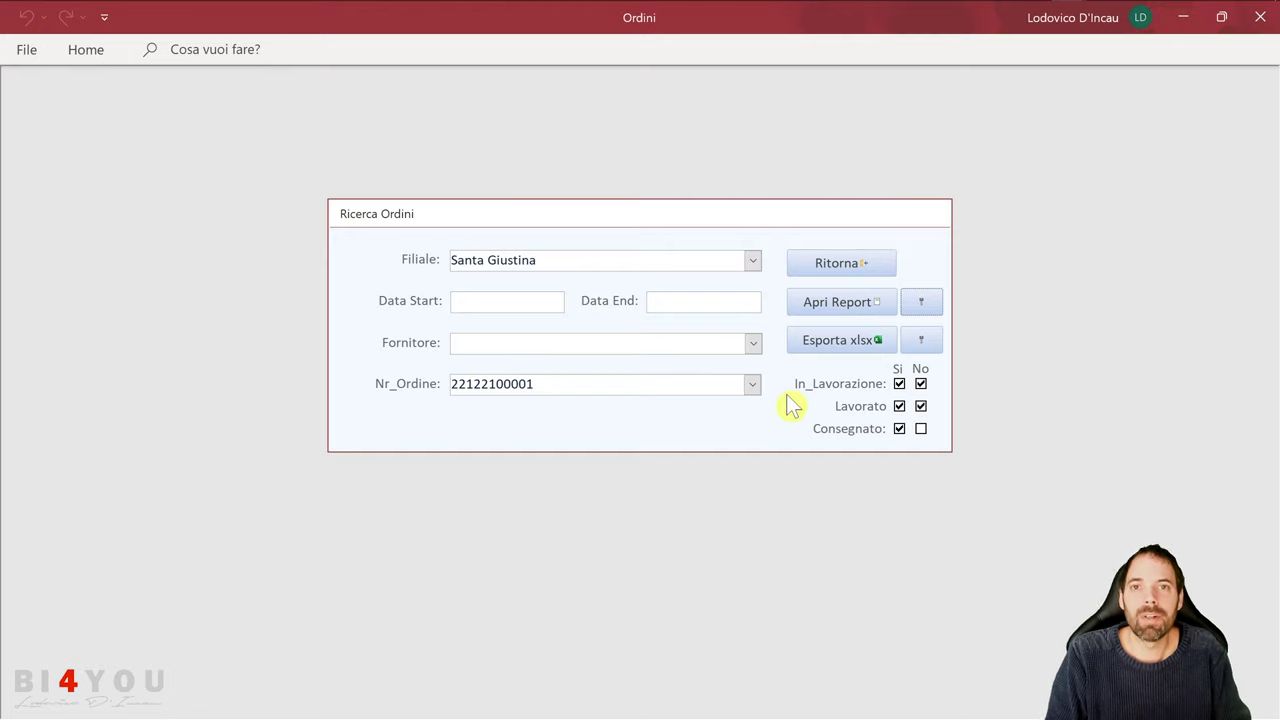
{"action": "left_click", "coordinate": [833, 262]}
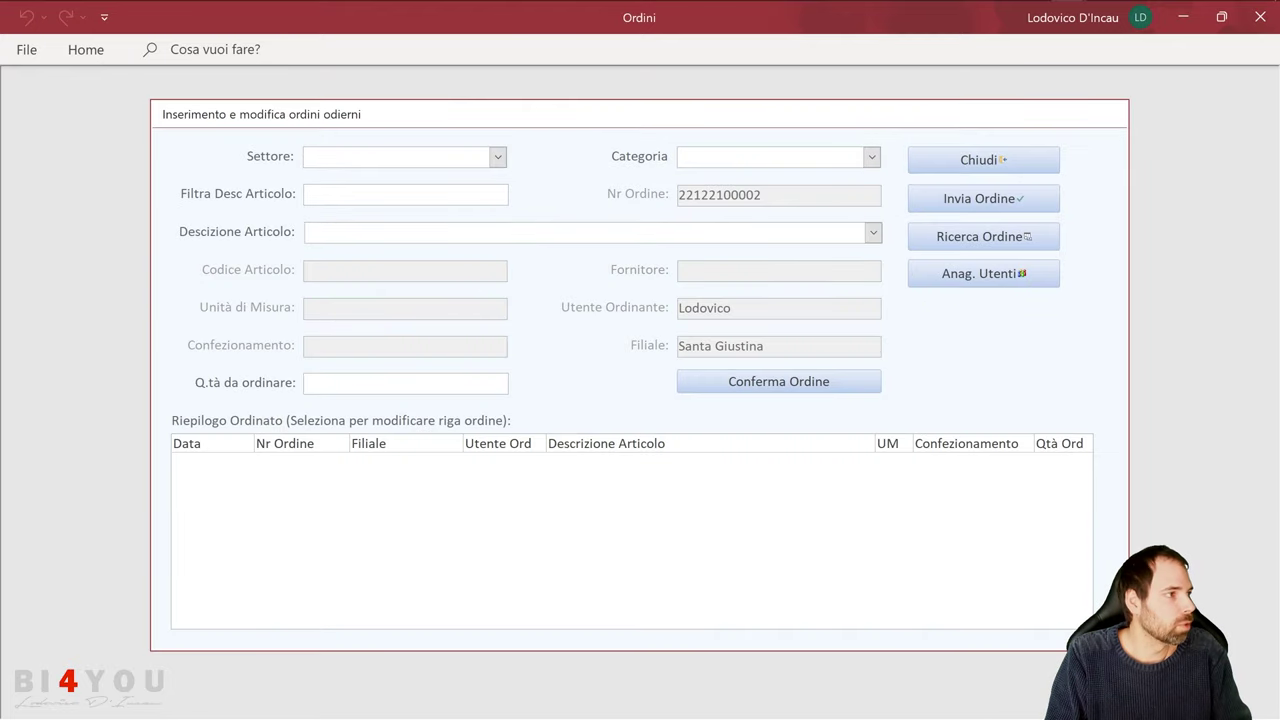